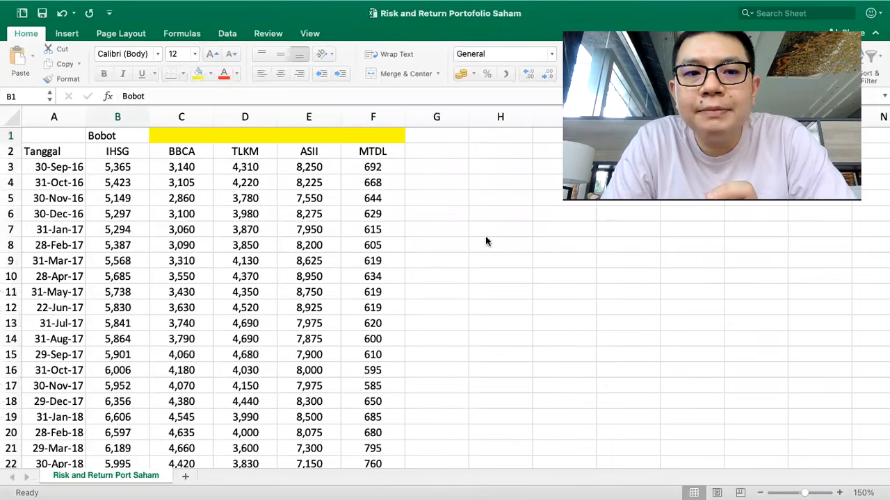
- Enter the portfolio weights in row 1: 30% for BBCA, 10% for TLKM, 25% for ASII and 35% for MTDL
{"action": "left_click", "coordinate": [486, 237]}
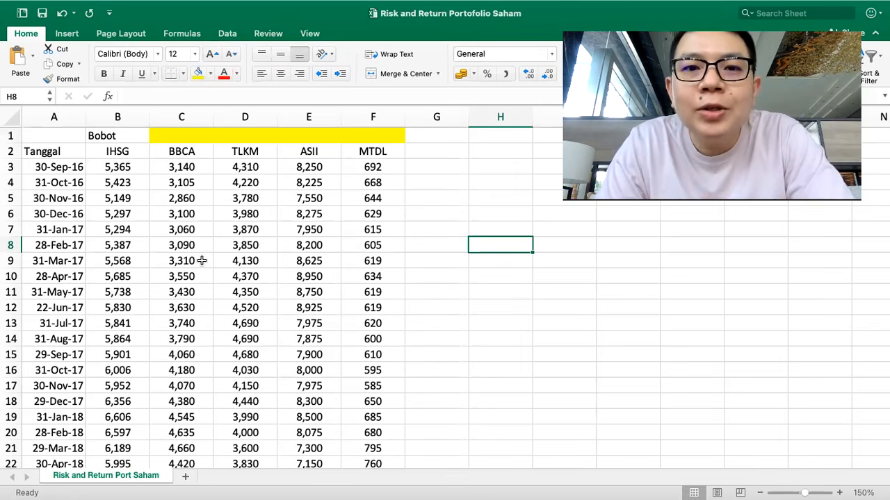
{"action": "left_click", "coordinate": [188, 134]}
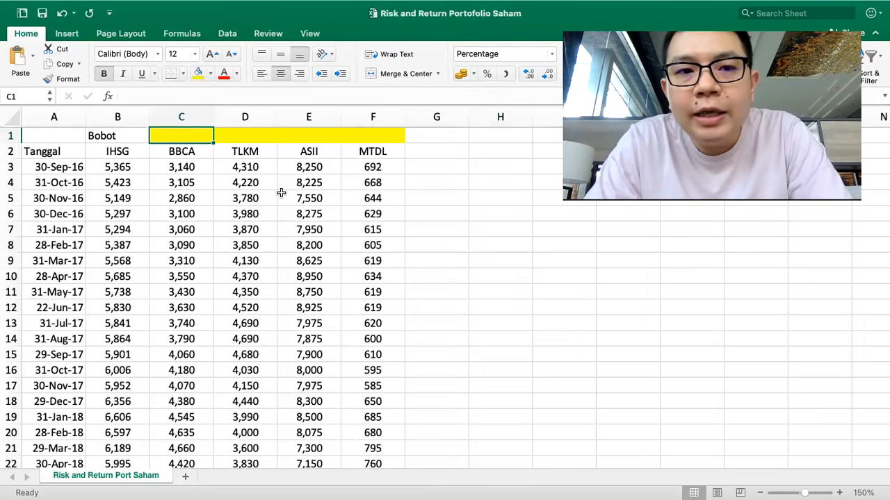
{"action": "type", "text": "30"}
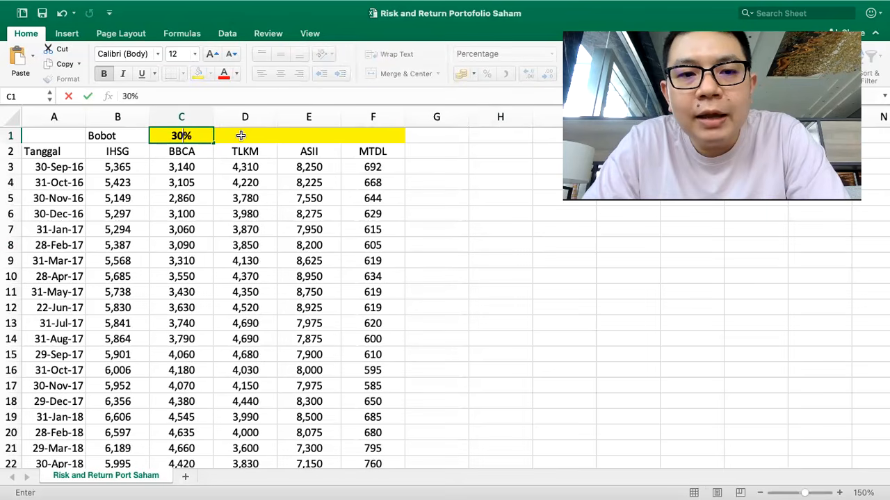
{"action": "left_click", "coordinate": [241, 135]}
{"action": "type", "text": "10"}
{"action": "left_click", "coordinate": [311, 132]}
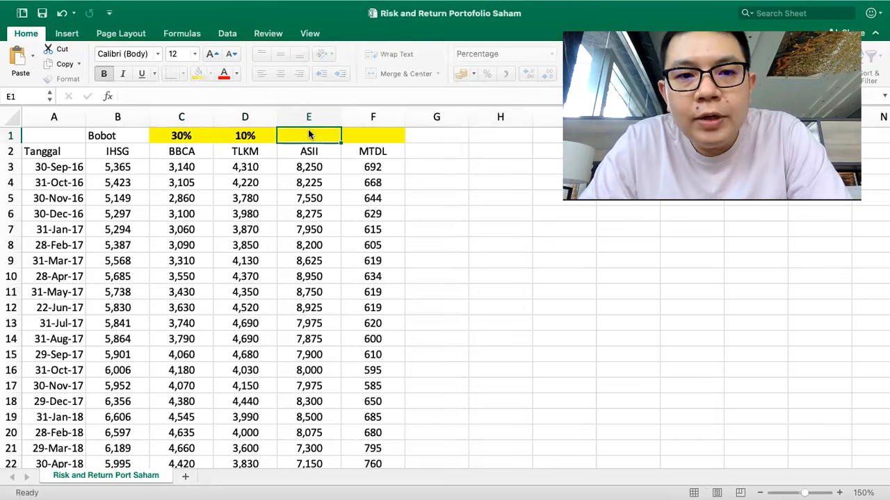
{"action": "type", "text": "25"}
{"action": "key", "text": "Return"}
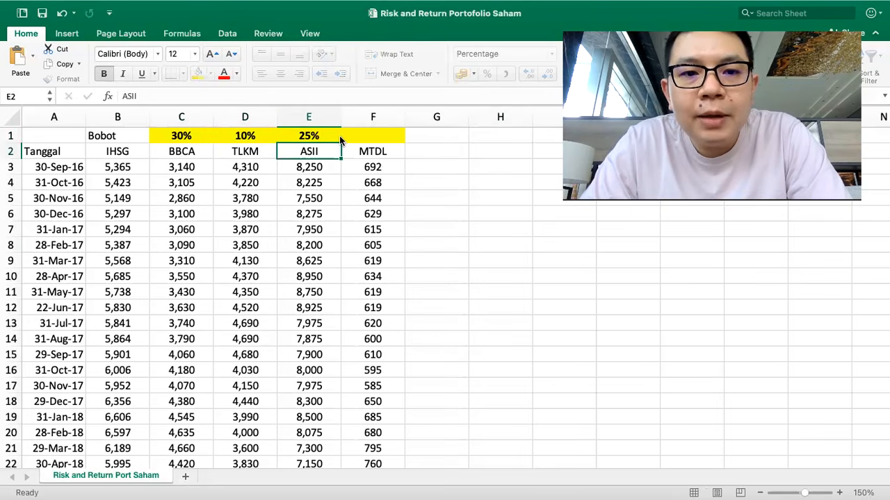
{"action": "left_click_drag", "start_coordinate": [317, 136], "coordinate": [196, 130]}
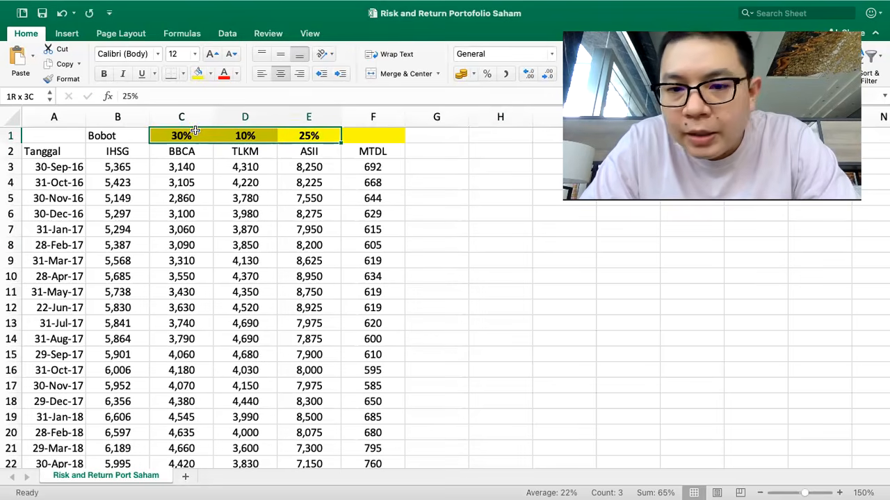
{"action": "left_click", "coordinate": [355, 136]}
{"action": "type", "text": "35"}
{"action": "key", "text": "Return"}
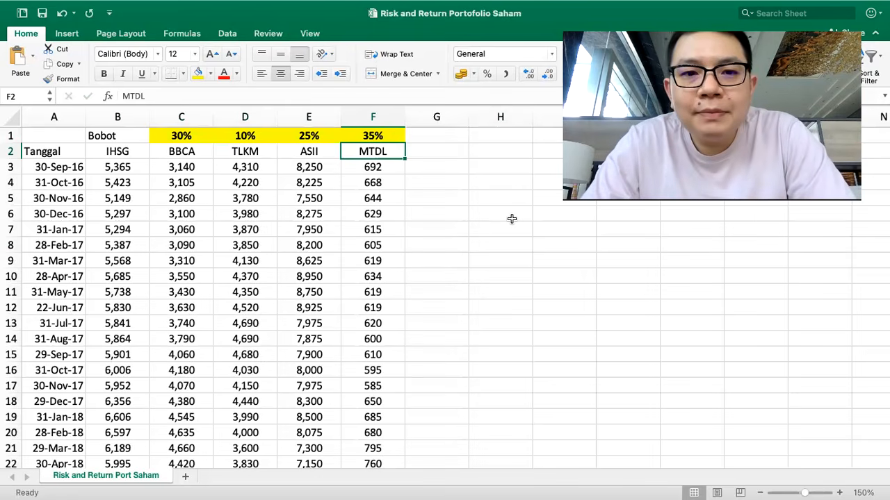
{"action": "scroll", "coordinate": [512, 219], "scroll_direction": "right", "scroll_amount": 2}
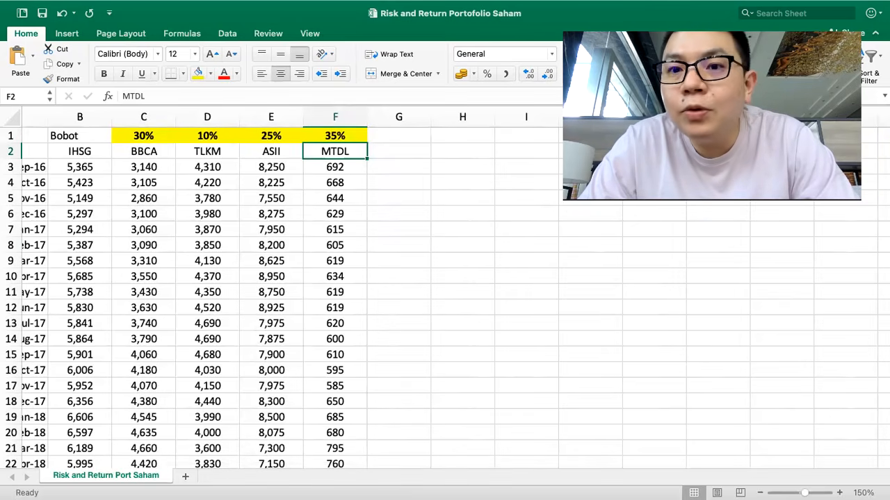
{"action": "scroll", "coordinate": [468, 264], "scroll_direction": "left", "scroll_amount": 3}
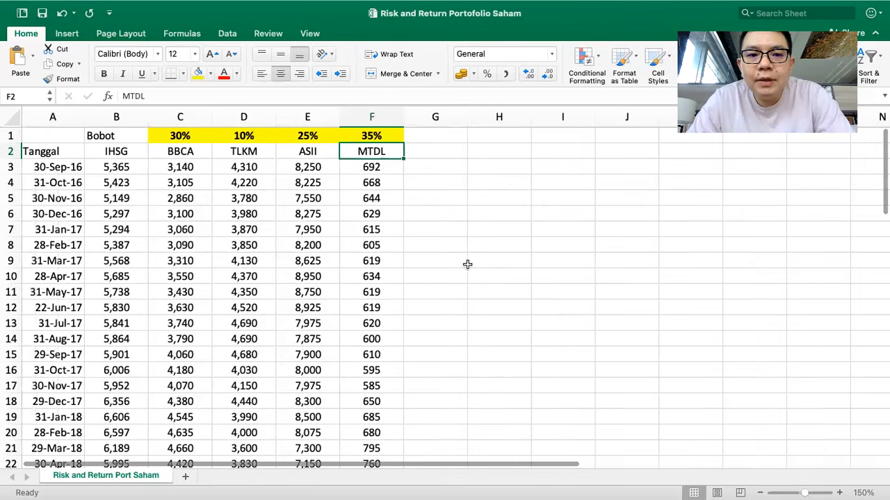
{"action": "left_click", "coordinate": [189, 136]}
{"action": "left_click", "coordinate": [184, 167]}
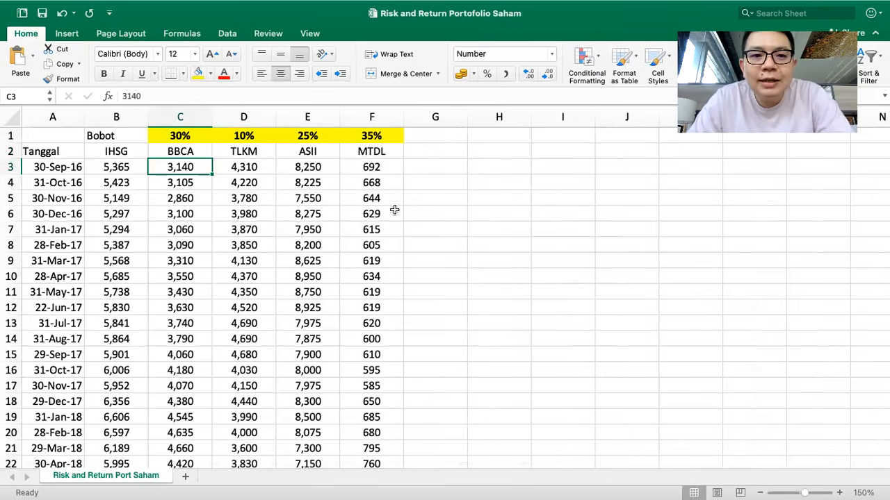
{"action": "left_click_drag", "start_coordinate": [468, 118], "coordinate": [420, 120]}
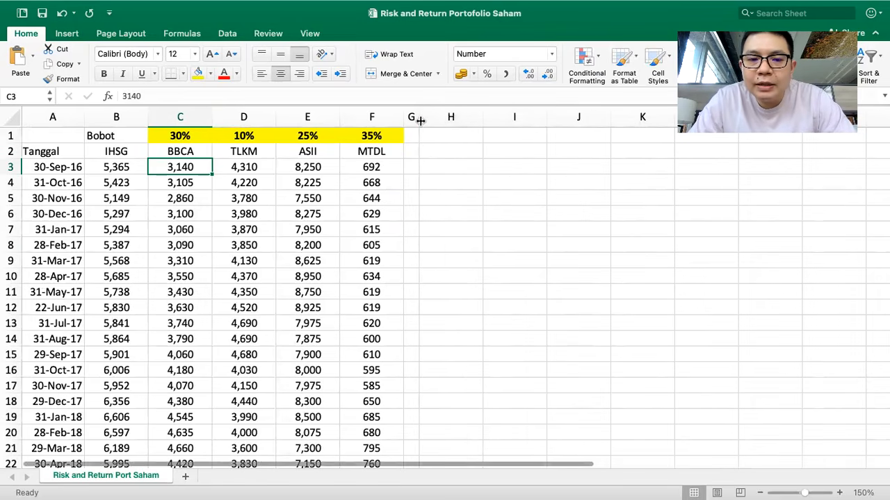
{"action": "left_click_drag", "start_coordinate": [123, 150], "coordinate": [283, 151]}
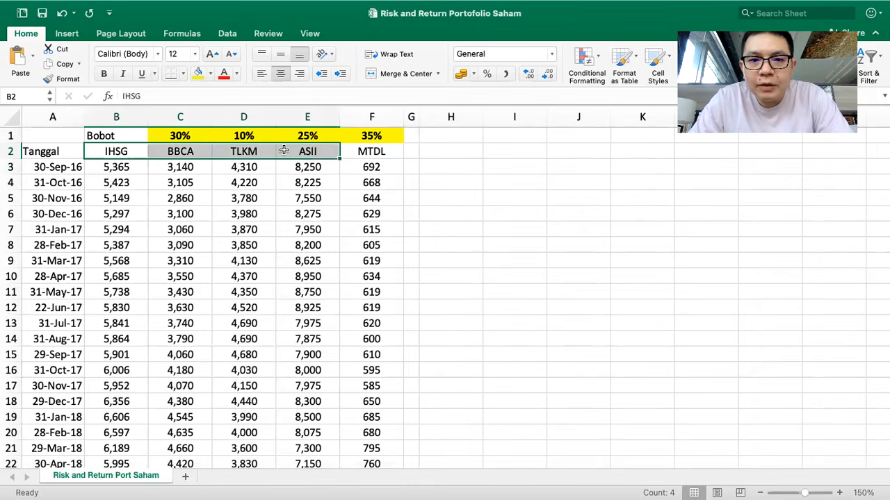
{"action": "key", "text": "ctrl+z"}
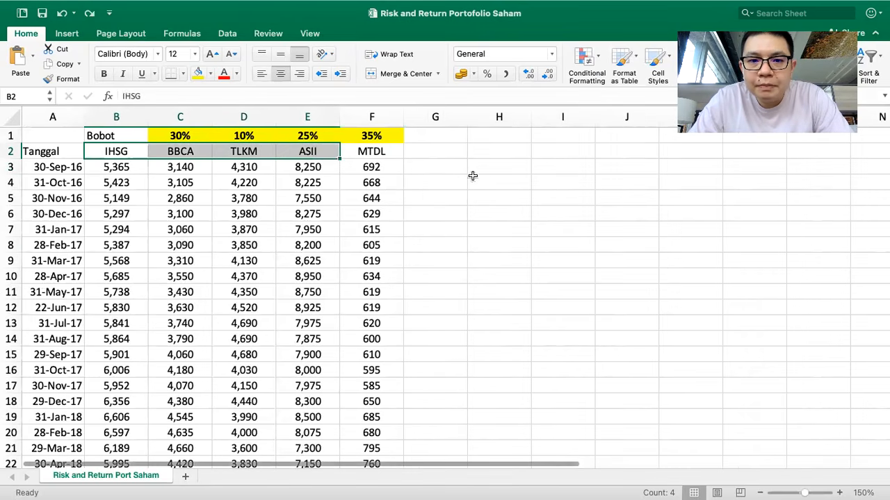
- Add the column header "Portofolio" in cell G2, beside MTDL
{"action": "left_click", "coordinate": [547, 149]}
{"action": "left_click", "coordinate": [425, 146]}
{"action": "type", "text": "Portofolio"}
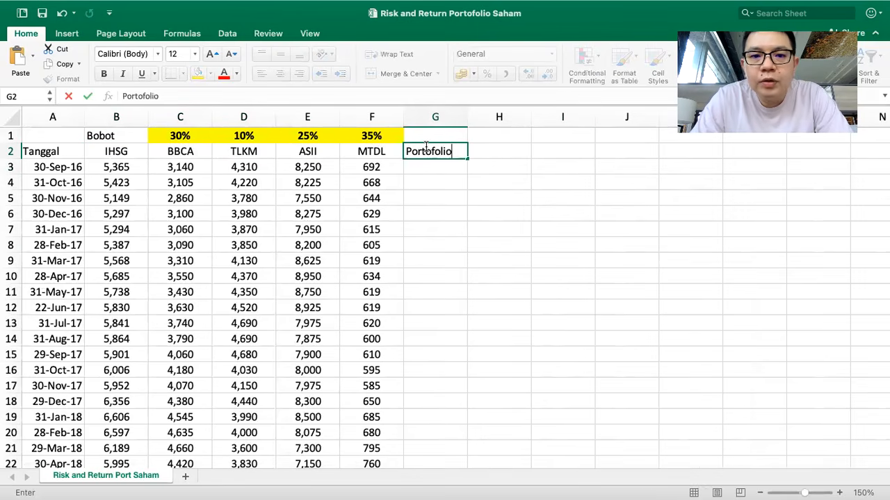
{"action": "key", "text": "Return"}
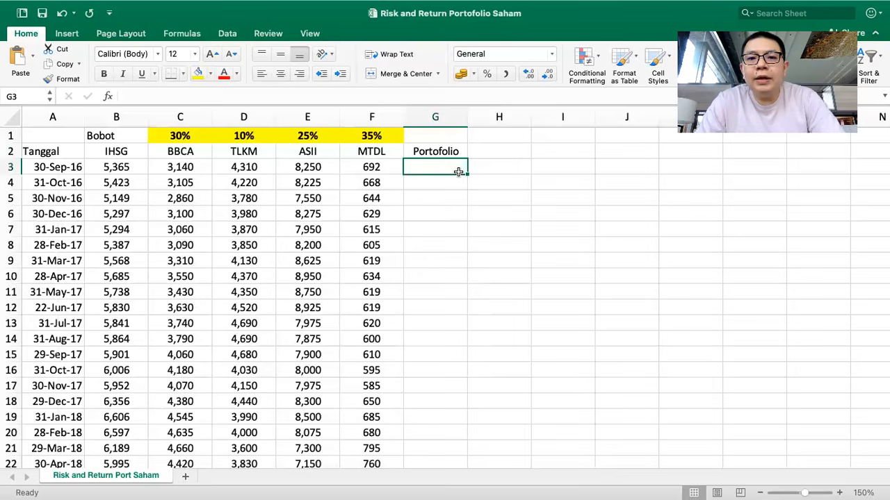
- Copy the headers from IHSG to Portofolio (B2:G2) into the range starting at cell I2
{"action": "left_click_drag", "start_coordinate": [420, 150], "coordinate": [120, 144]}
{"action": "key", "text": "ctrl+c"}
{"action": "scroll", "coordinate": [353, 197], "scroll_direction": "right", "scroll_amount": 2}
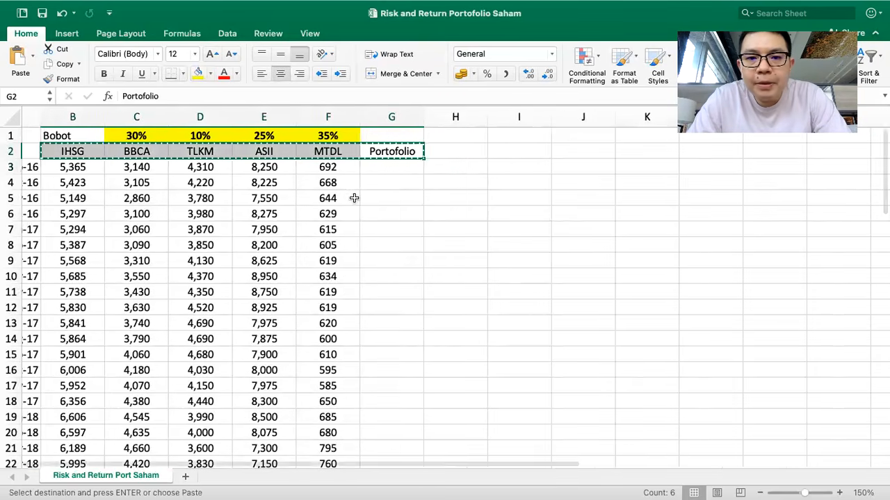
{"action": "left_click", "coordinate": [487, 153]}
{"action": "key", "text": "ctrl+v"}
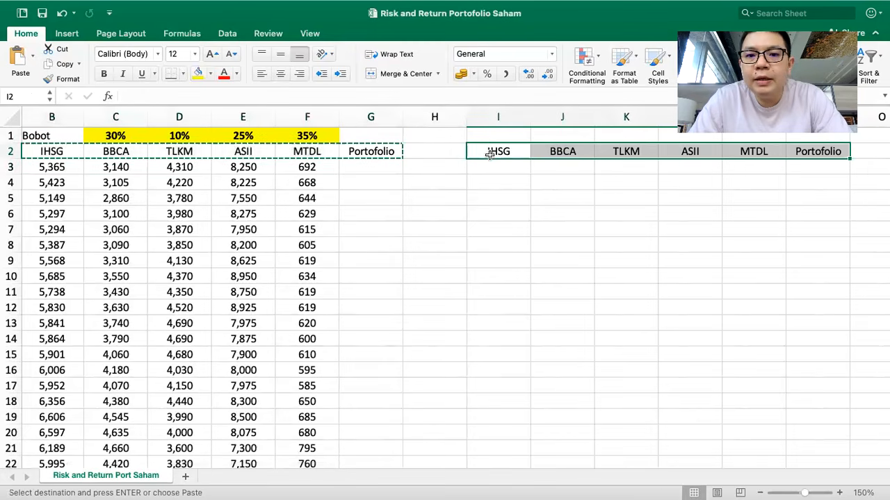
- Calculate the first monthly IHSG return in cell I4 with the formula =B4/B3-1
{"action": "left_click", "coordinate": [491, 178]}
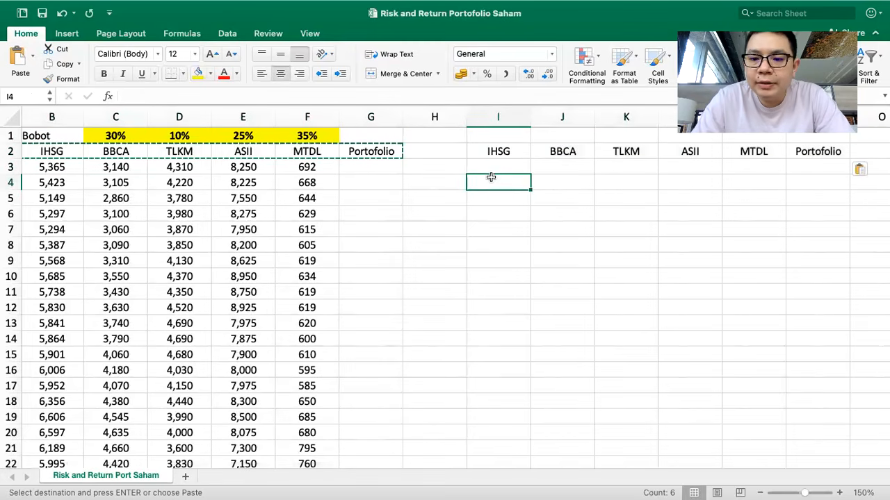
{"action": "type", "text": "="}
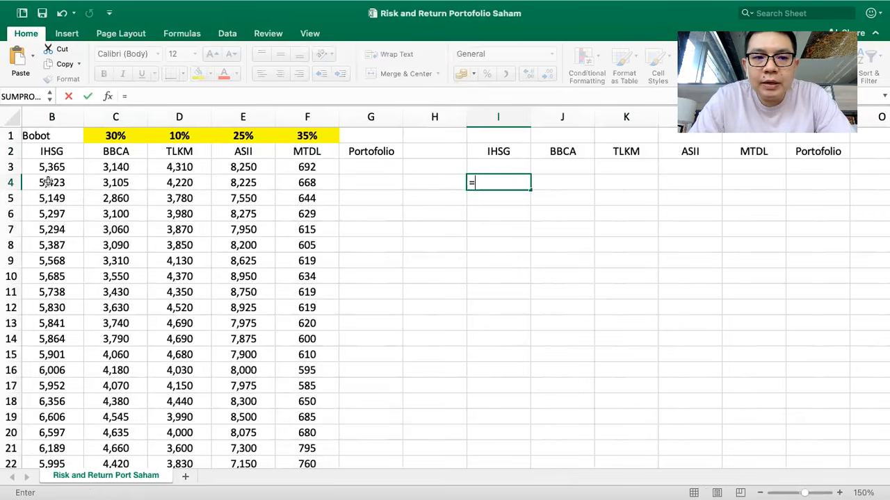
{"action": "left_click", "coordinate": [49, 182]}
{"action": "type", "text": "/"}
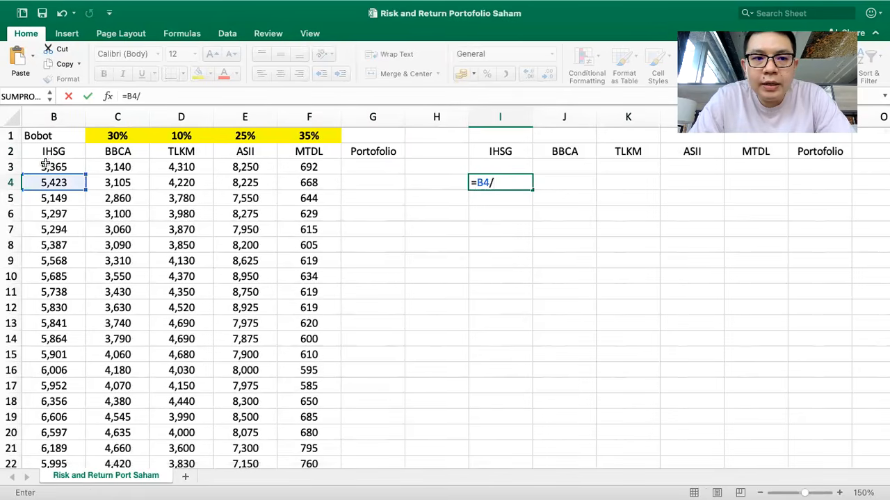
{"action": "left_click", "coordinate": [45, 166]}
{"action": "type", "text": "-1"}
{"action": "key", "text": "Return"}
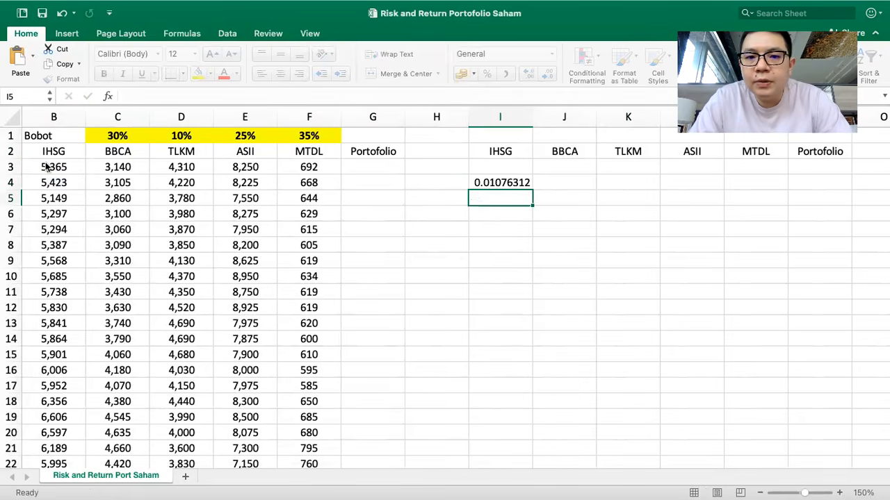
- Format the IHSG return in cell I4 as a percentage with two decimal places
{"action": "left_click", "coordinate": [500, 183]}
{"action": "left_click", "coordinate": [487, 74]}
{"action": "left_click", "coordinate": [528, 74]}
{"action": "left_click", "coordinate": [529, 73]}
- Fill the return formula from I4 across to the MTDL column and down to the last data row
{"action": "left_click_drag", "start_coordinate": [532, 188], "coordinate": [783, 188]}
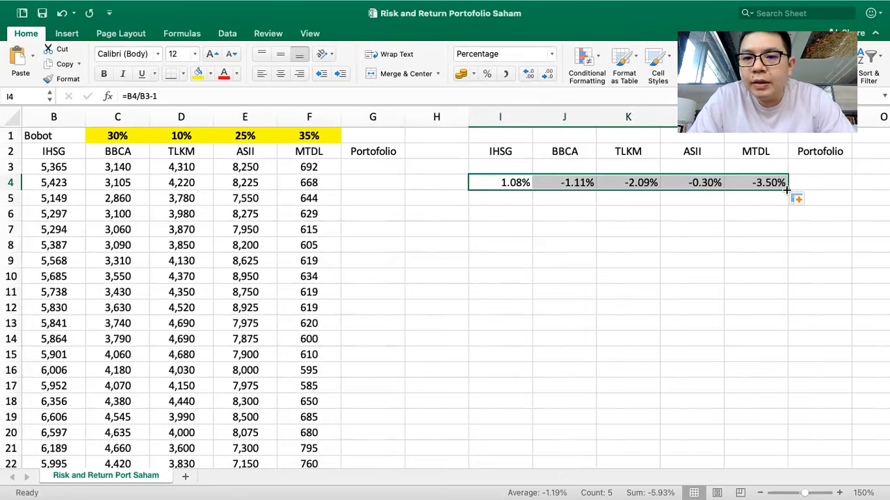
{"action": "left_click_drag", "start_coordinate": [787, 189], "coordinate": [759, 440]}
{"action": "scroll", "coordinate": [655, 347], "scroll_direction": "up", "scroll_amount": 15}
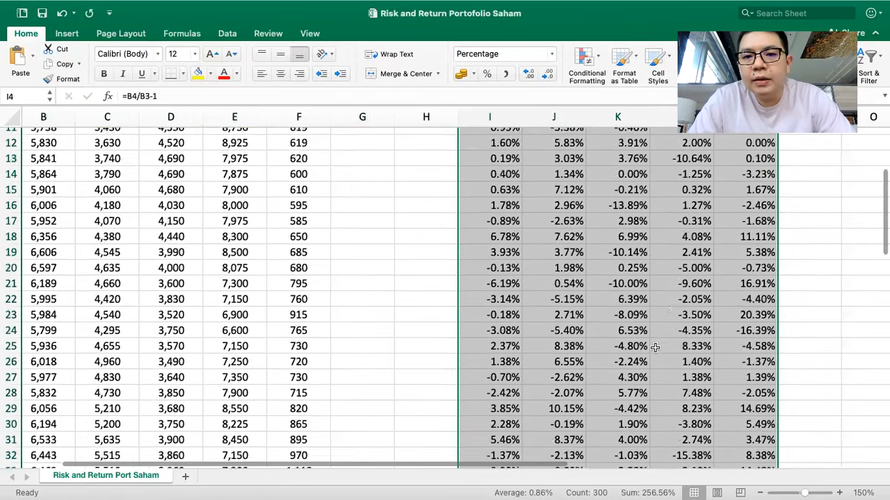
{"action": "scroll", "coordinate": [549, 339], "scroll_direction": "right", "scroll_amount": 1}
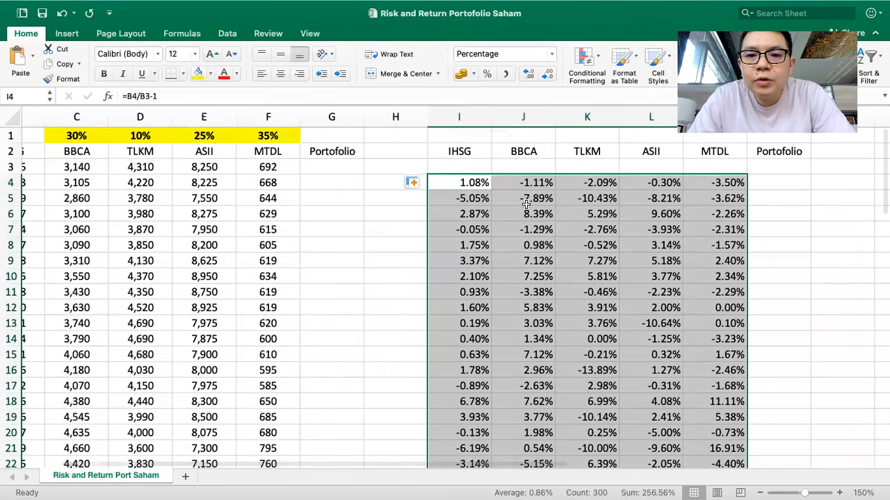
{"action": "scroll", "coordinate": [741, 203], "scroll_direction": "right", "scroll_amount": 2}
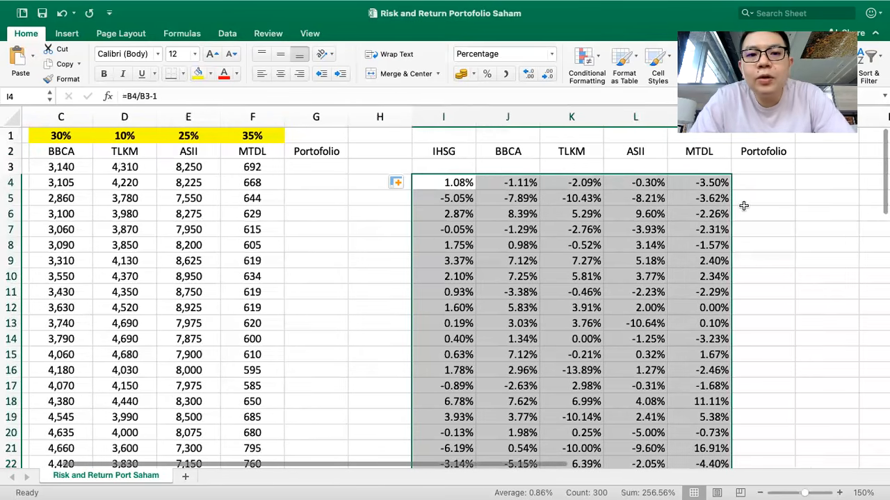
{"action": "left_click", "coordinate": [757, 181]}
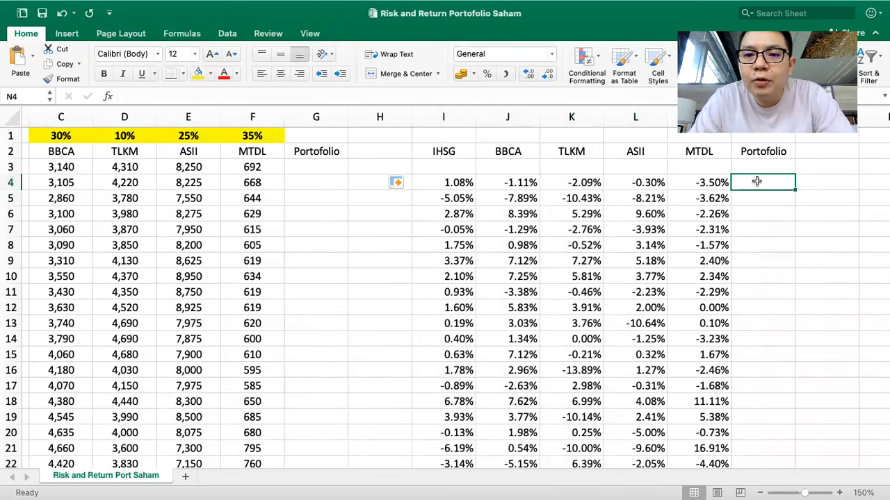
{"action": "type", "text": "="}
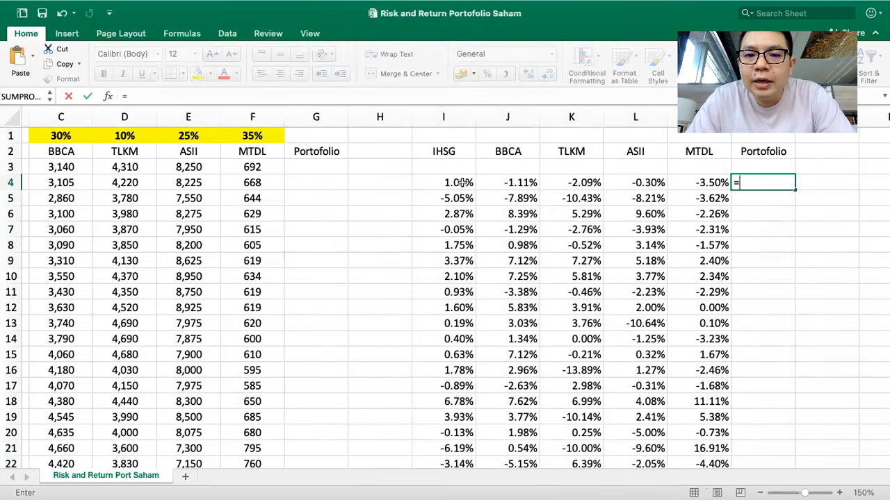
{"action": "left_click", "coordinate": [513, 183]}
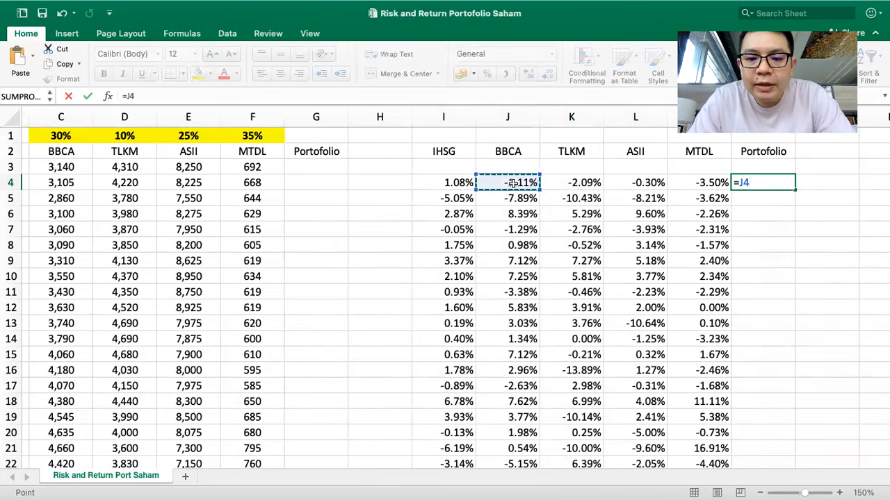
{"action": "key", "text": "Escape"}
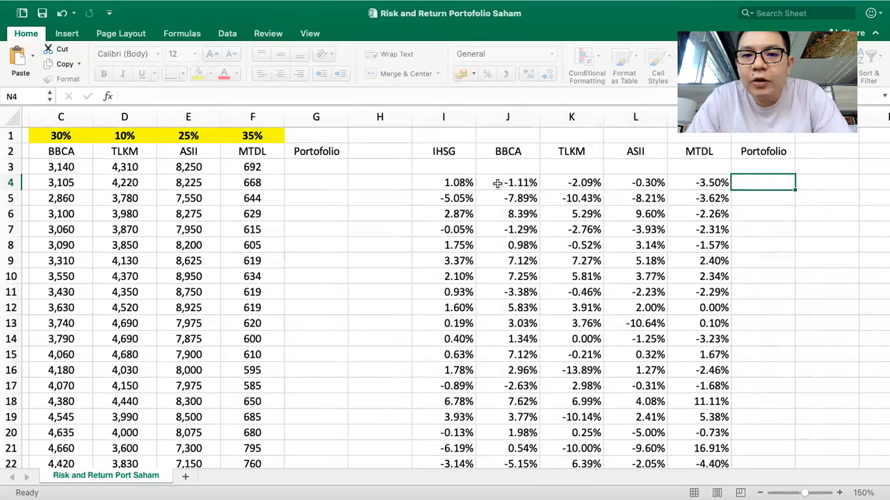
- Link the BBCA and TLKM weights above their return columns, with =C1 in J1 and =D1 in K1
{"action": "left_click", "coordinate": [494, 137]}
{"action": "type", "text": "="}
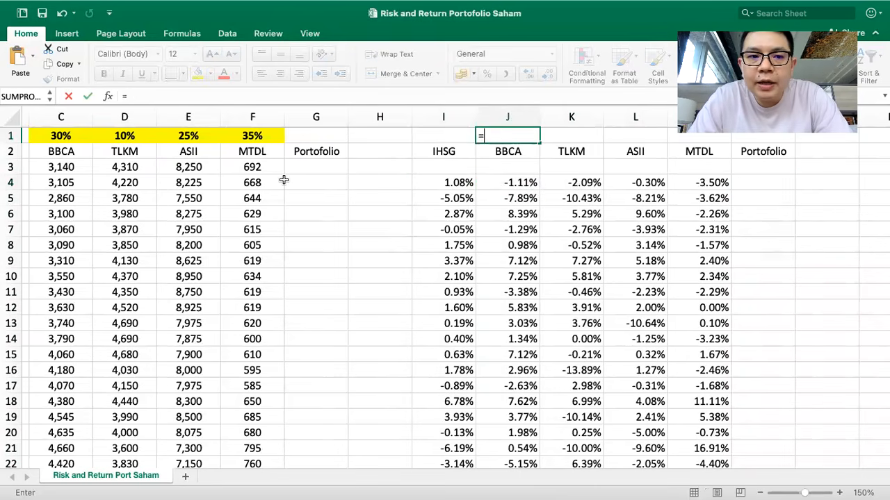
{"action": "scroll", "coordinate": [313, 195], "scroll_direction": "left", "scroll_amount": 2}
{"action": "left_click", "coordinate": [177, 137]}
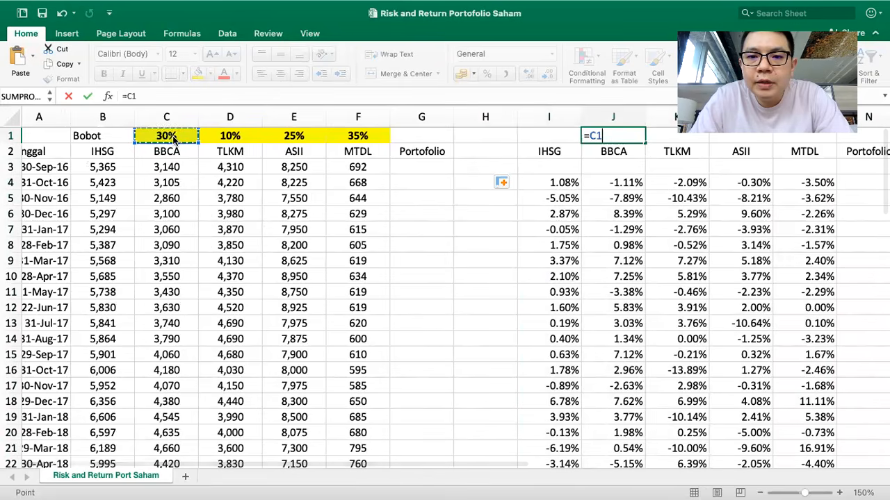
{"action": "key", "text": "Return"}
{"action": "scroll", "coordinate": [450, 168], "scroll_direction": "right", "scroll_amount": 2}
{"action": "left_click", "coordinate": [581, 137]}
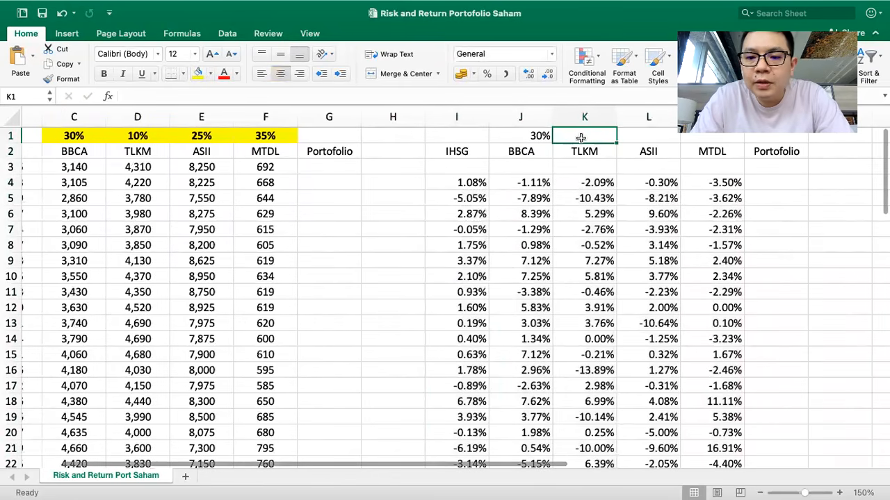
{"action": "type", "text": "="}
{"action": "left_click", "coordinate": [146, 135]}
{"action": "key", "text": "Return"}
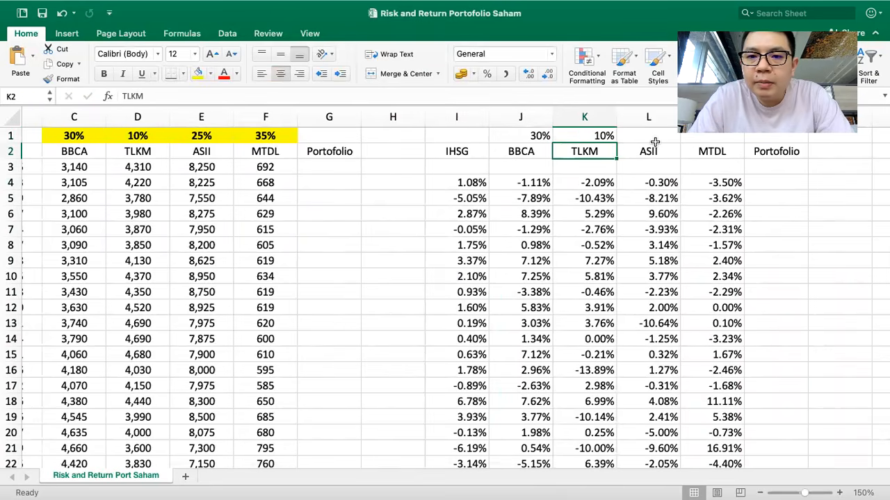
- Link the ASII and MTDL weights above their return columns, with =E1 in L1 and =F1 in M1
{"action": "left_click", "coordinate": [655, 137]}
{"action": "type", "text": "="}
{"action": "left_click", "coordinate": [208, 136]}
{"action": "key", "text": "Return"}
{"action": "scroll", "coordinate": [397, 185], "scroll_direction": "right", "scroll_amount": 3}
{"action": "left_click", "coordinate": [607, 136]}
{"action": "type", "text": "="}
{"action": "left_click", "coordinate": [152, 136]}
{"action": "key", "text": "Return"}
{"action": "scroll", "coordinate": [435, 189], "scroll_direction": "right", "scroll_amount": 2}
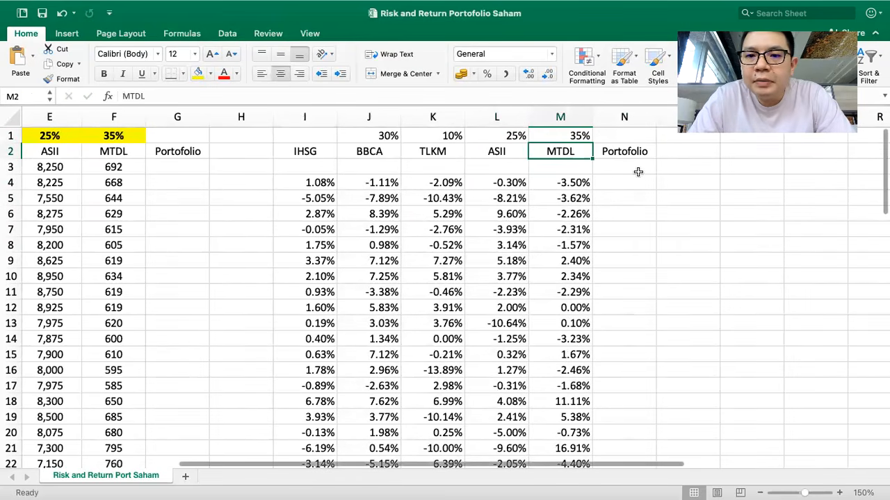
{"action": "left_click", "coordinate": [676, 181]}
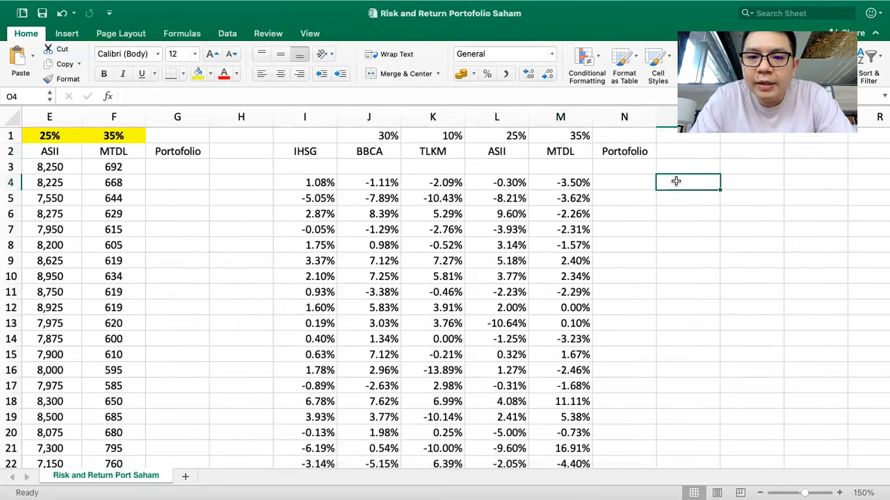
- Calculate the first month's portfolio return manually in O4 with the formula =J4*J1+K4*K1+L4*L1+M4*M1
{"action": "type", "text": "="}
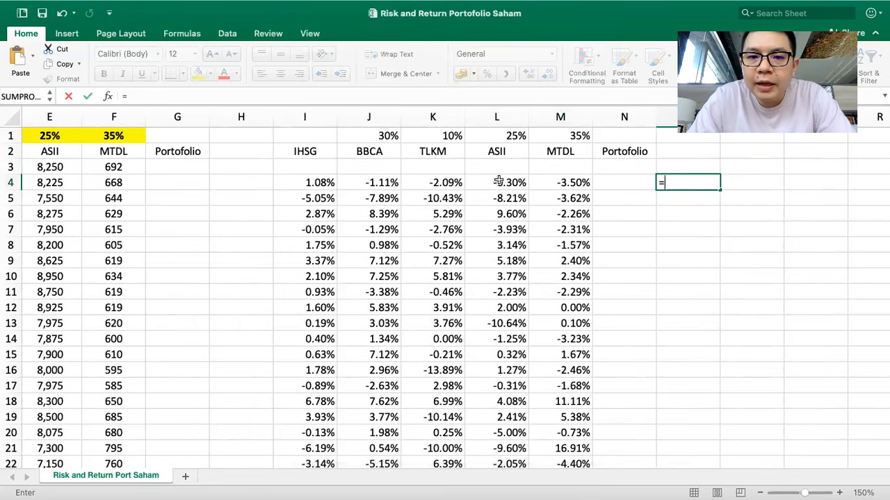
{"action": "left_click", "coordinate": [373, 183]}
{"action": "type", "text": "*"}
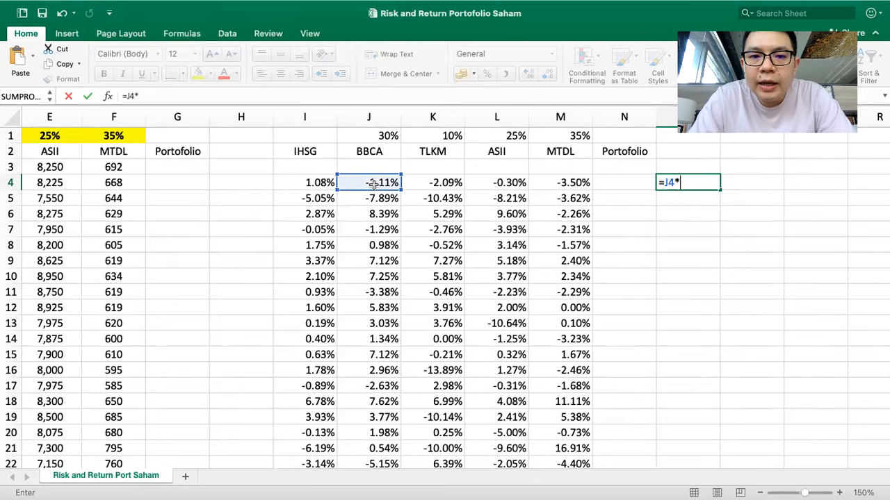
{"action": "left_click", "coordinate": [382, 136]}
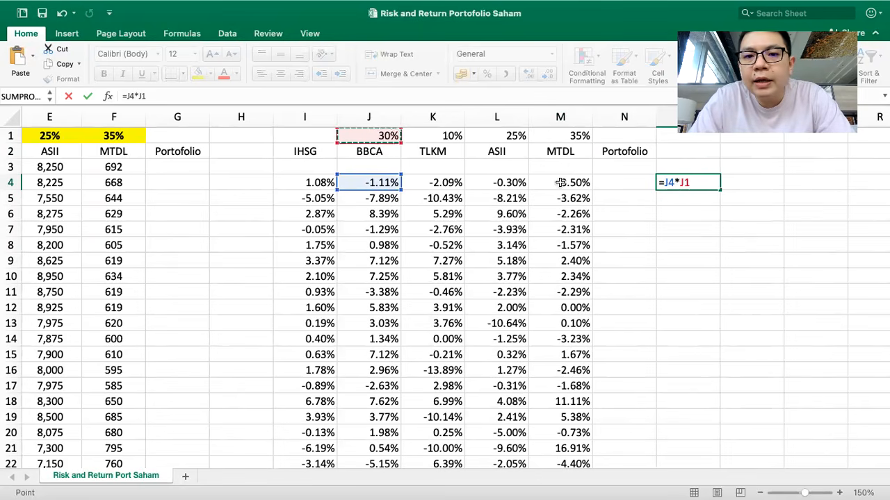
{"action": "type", "text": "+"}
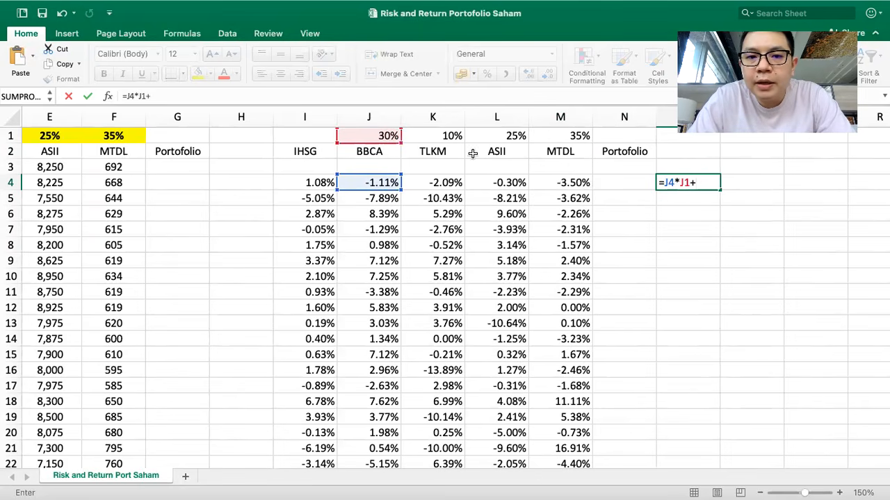
{"action": "left_click", "coordinate": [438, 182]}
{"action": "type", "text": "*"}
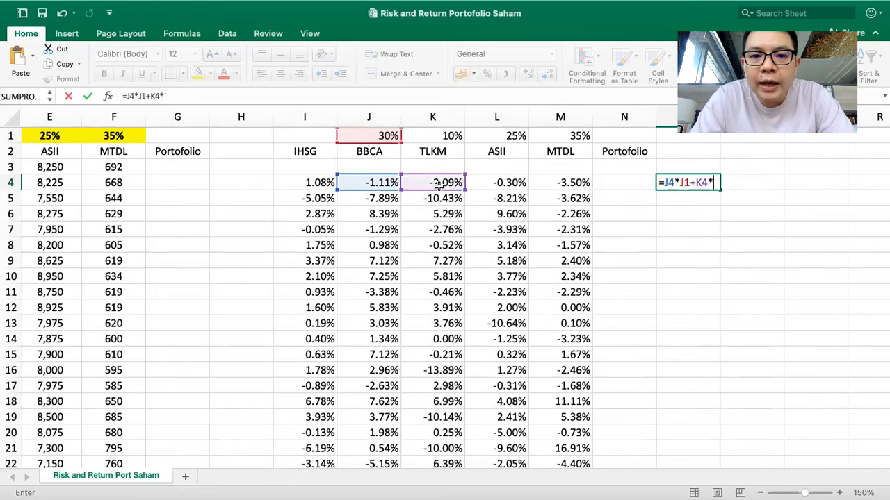
{"action": "left_click", "coordinate": [442, 136]}
{"action": "type", "text": "+"}
{"action": "left_click", "coordinate": [501, 182]}
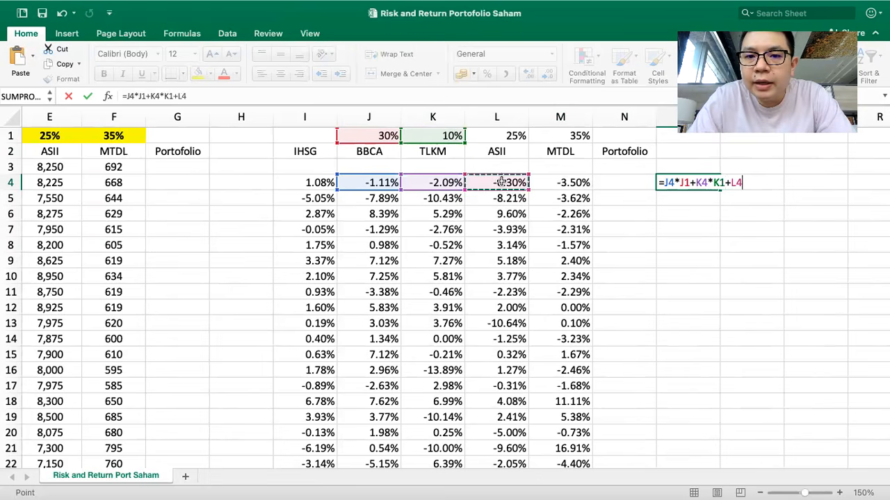
{"action": "type", "text": "*"}
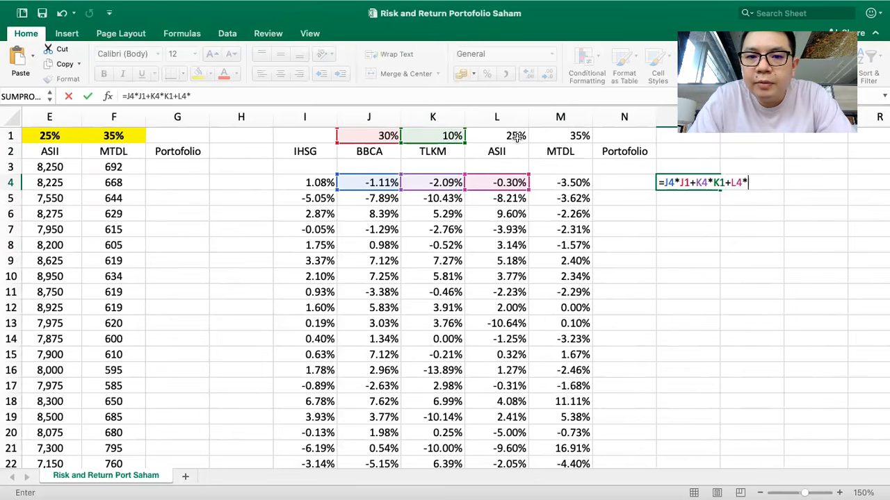
{"action": "left_click", "coordinate": [510, 133]}
{"action": "type", "text": "+"}
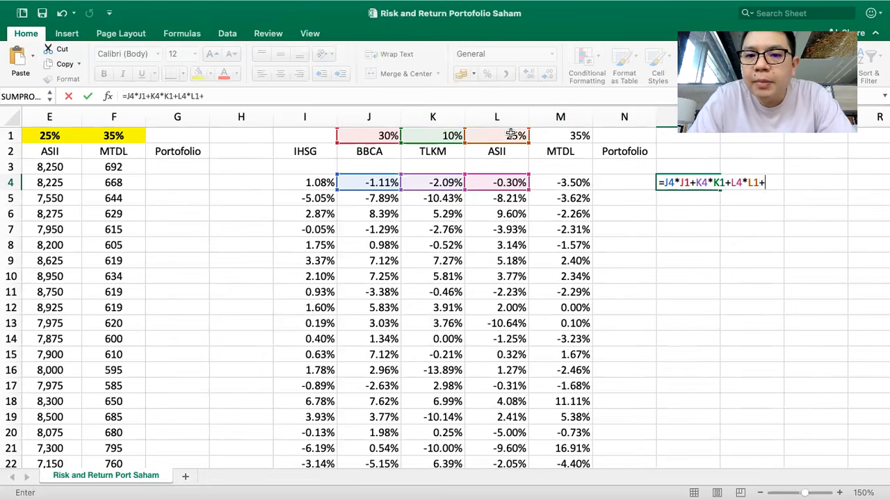
{"action": "left_click", "coordinate": [569, 179]}
{"action": "type", "text": "*"}
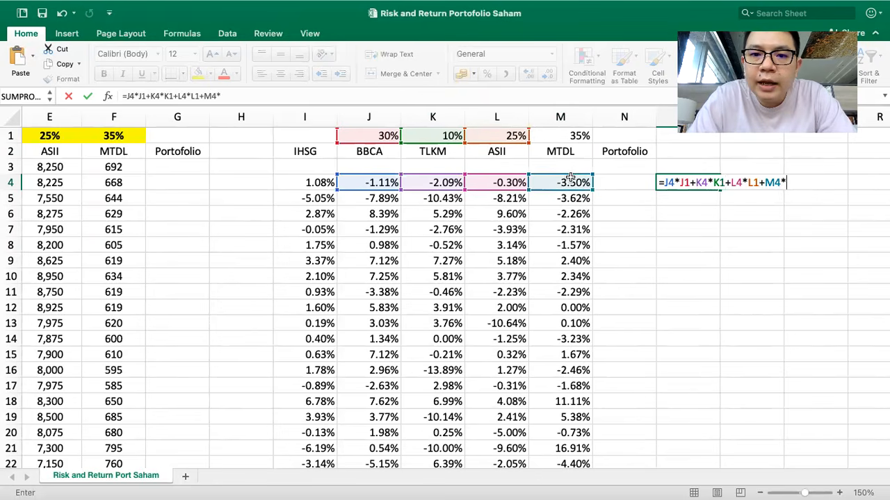
{"action": "left_click", "coordinate": [572, 140]}
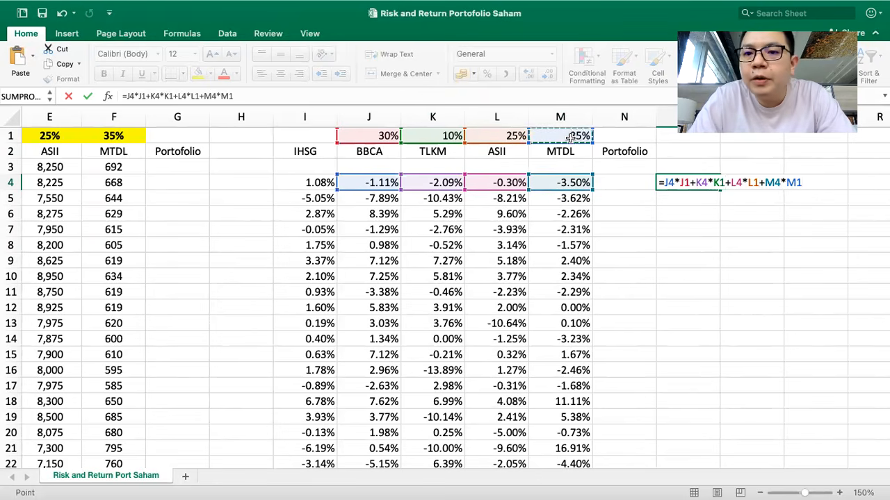
{"action": "key", "text": "Return"}
- Calculate the first portfolio return in N4 with =SUMPRODUCT(J4:M4,$J$1:$M$1), keeping the weights range absolute
{"action": "left_click", "coordinate": [632, 183]}
{"action": "type", "text": "=su"}
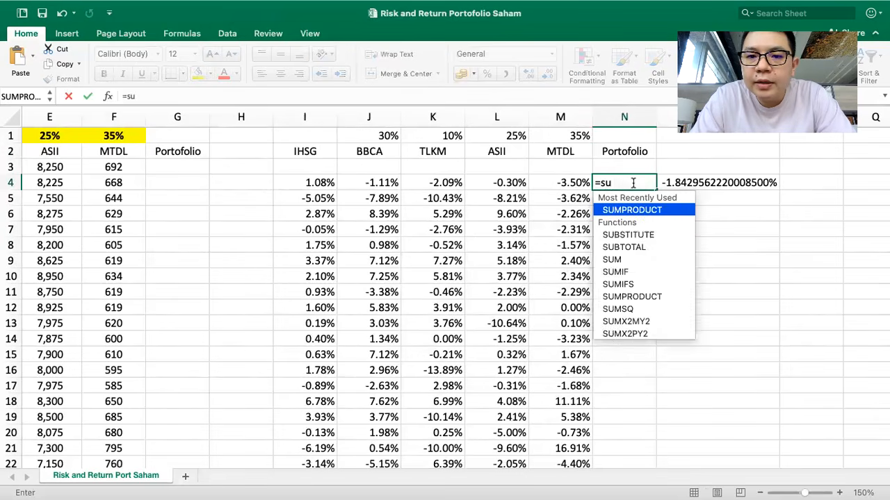
{"action": "type", "text": "mprod"}
{"action": "type", "text": "uct("}
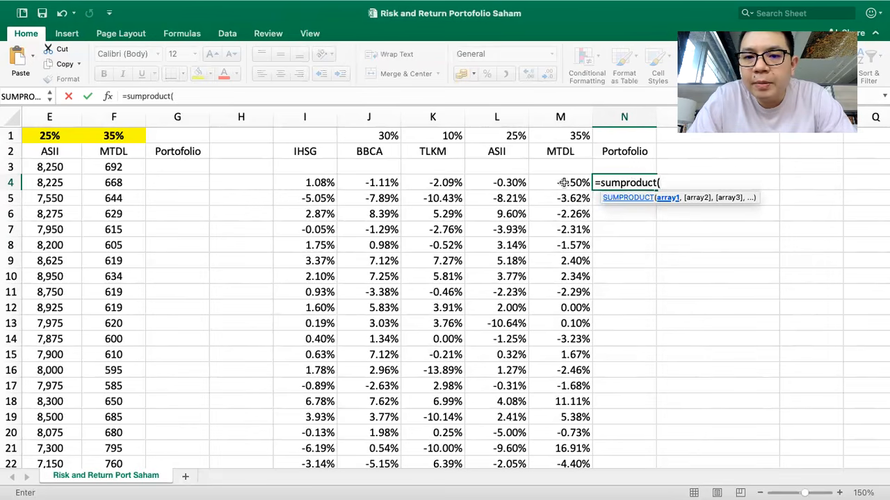
{"action": "left_click_drag", "start_coordinate": [564, 182], "coordinate": [385, 180]}
{"action": "type", "text": ","}
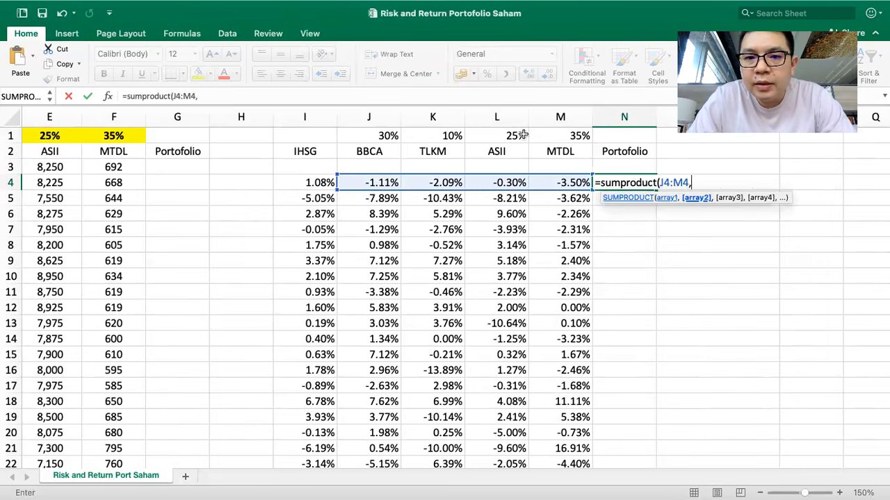
{"action": "left_click_drag", "start_coordinate": [553, 134], "coordinate": [381, 127]}
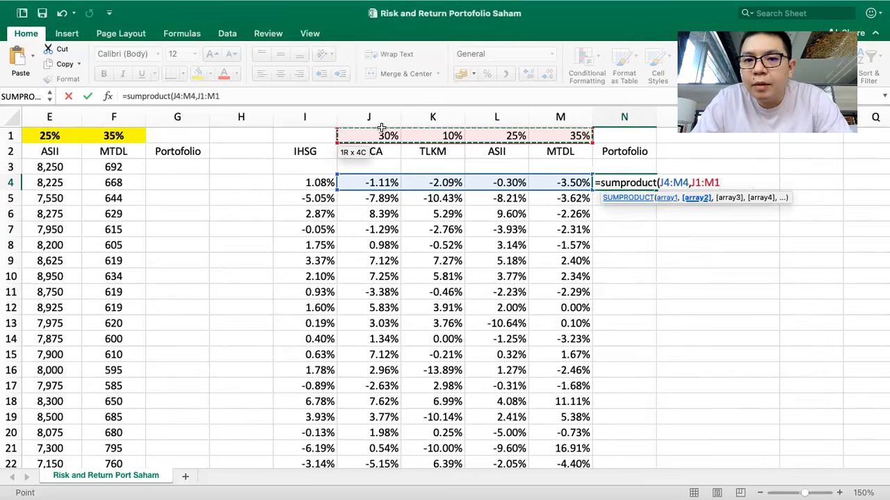
{"action": "key", "text": "F4"}
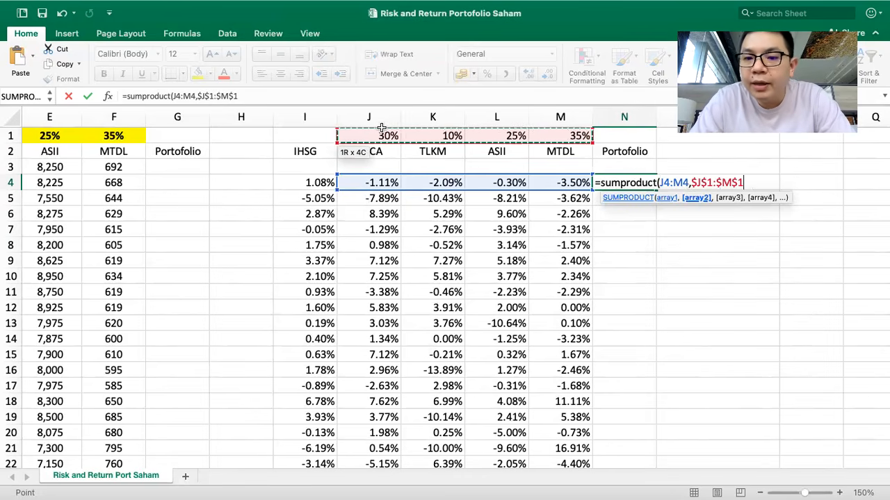
{"action": "type", "text": ")"}
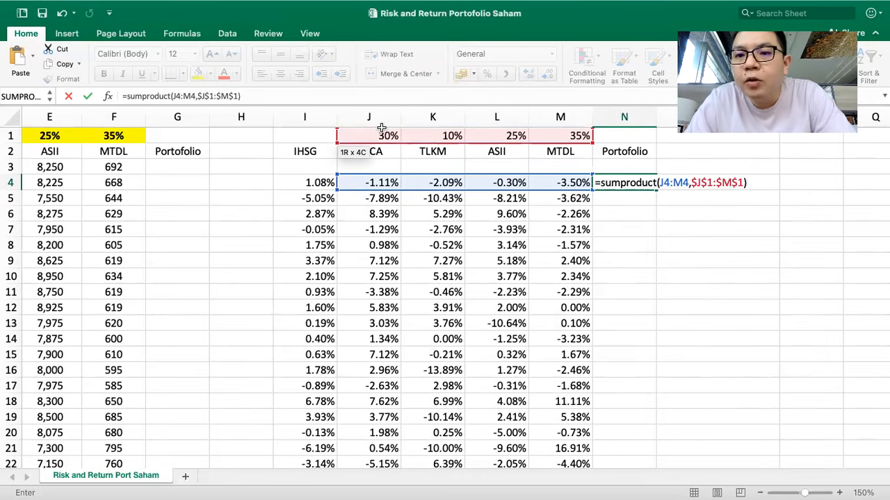
{"action": "key", "text": "Return"}
- Clear the manual check formula in O4 and fill the SUMPRODUCT formula from N4 down to the last data row
{"action": "left_click", "coordinate": [630, 181]}
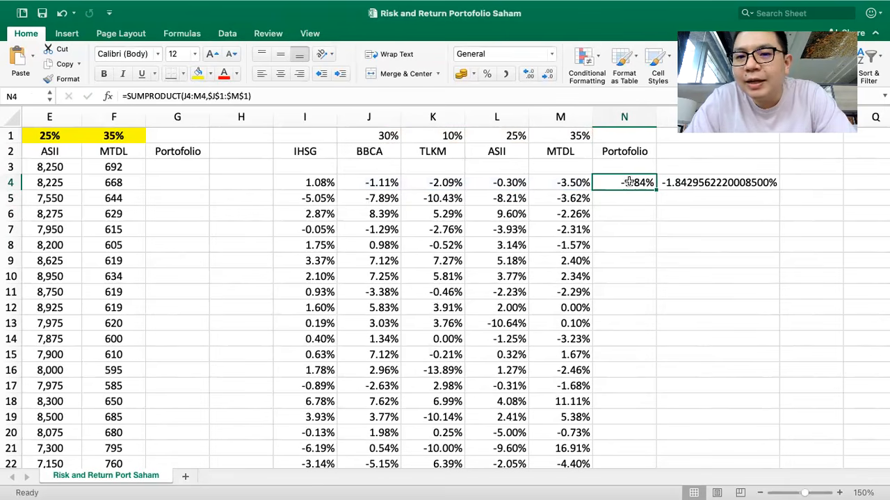
{"action": "left_click", "coordinate": [704, 182]}
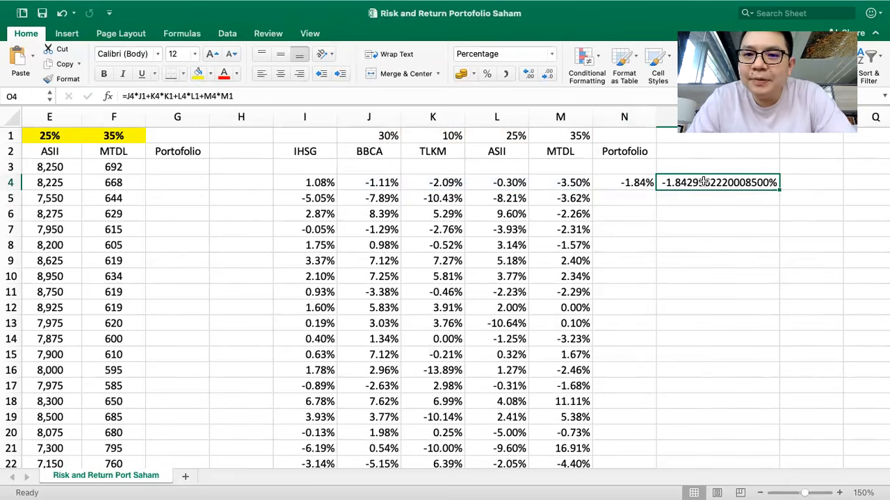
{"action": "key", "text": "BackSpace"}
{"action": "left_click", "coordinate": [634, 180]}
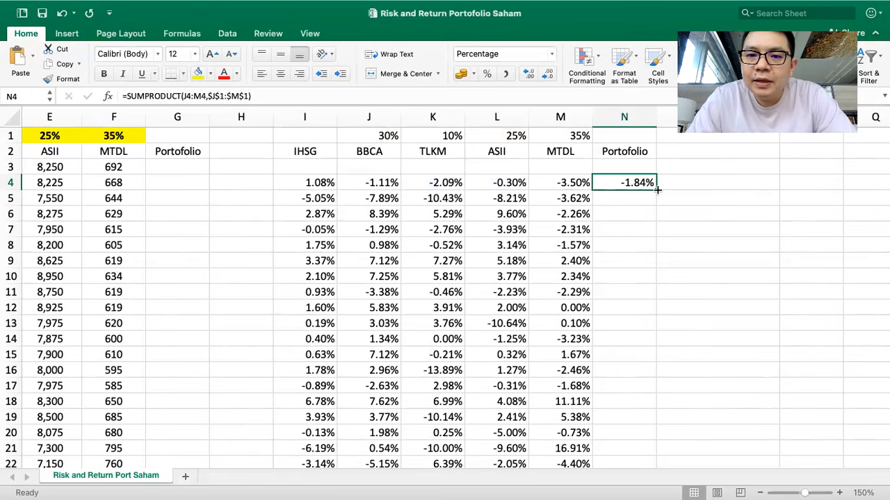
{"action": "double_click", "coordinate": [657, 189]}
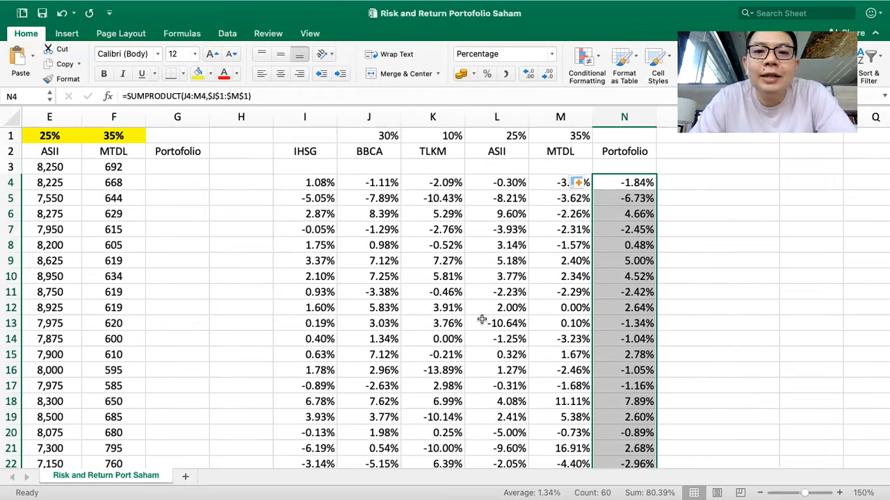
- Set the portfolio's starting value in G3 to 1000
{"action": "left_click", "coordinate": [164, 166]}
{"action": "type", "text": "1000"}
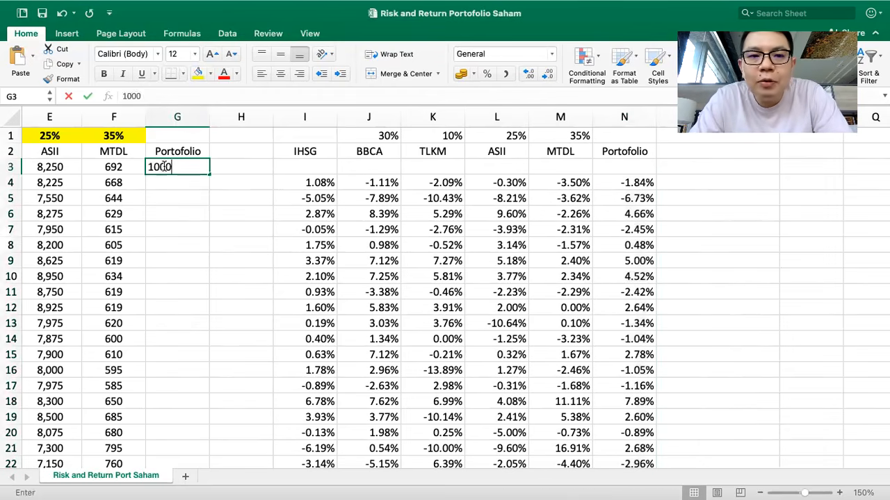
{"action": "key", "text": "Return"}
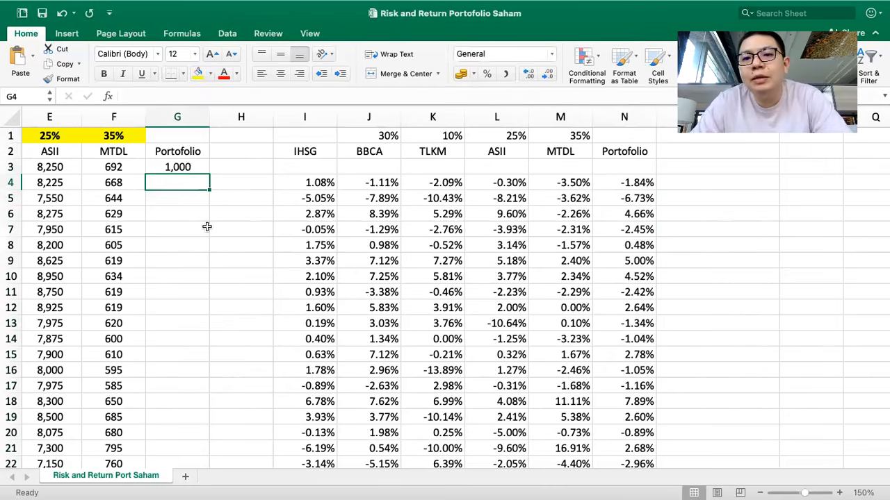
- Calculate the portfolio value in G4 from the starting value and the first return with =G3*(1+N4)
{"action": "type", "text": "="}
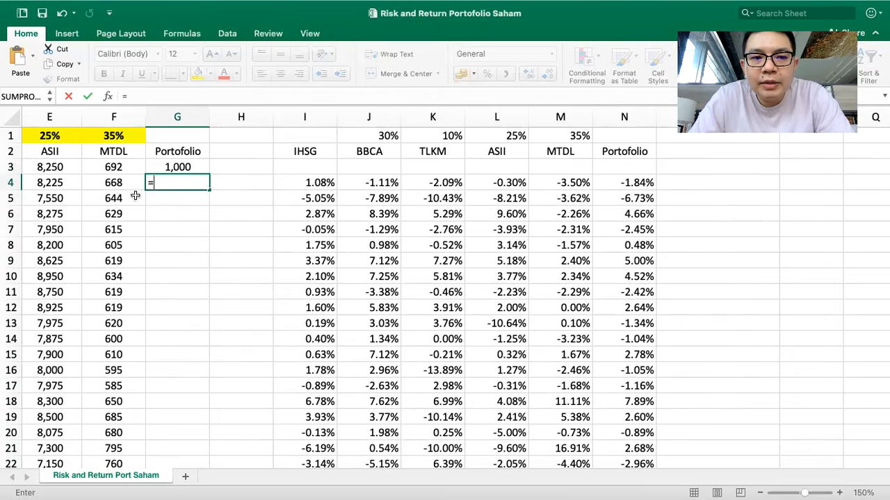
{"action": "left_click", "coordinate": [170, 166]}
{"action": "type", "text": "*"}
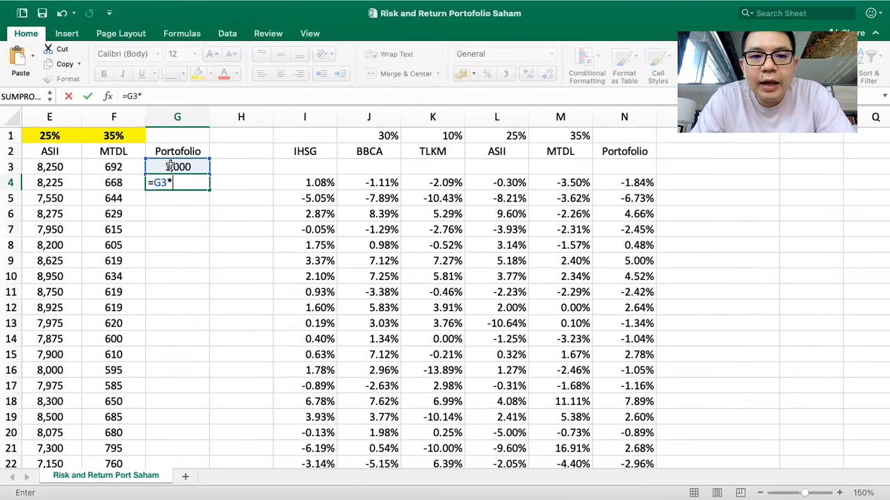
{"action": "type", "text": "(1+"}
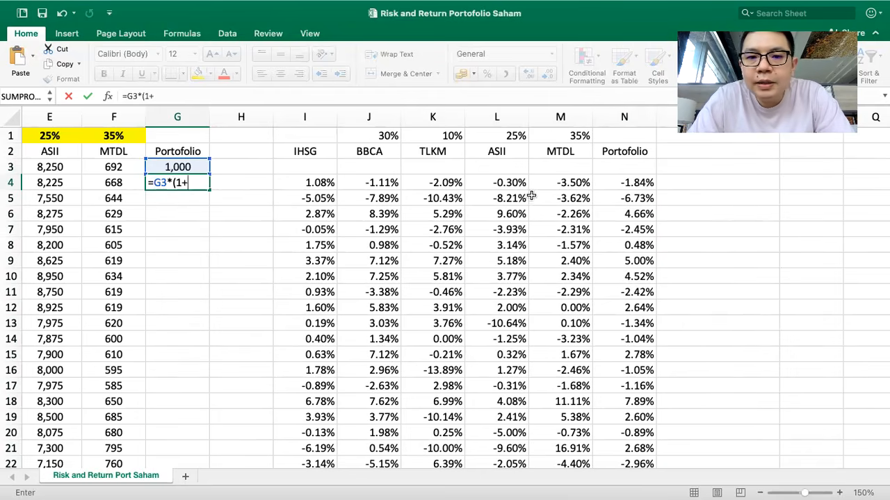
{"action": "left_click", "coordinate": [631, 182]}
{"action": "type", "text": ")"}
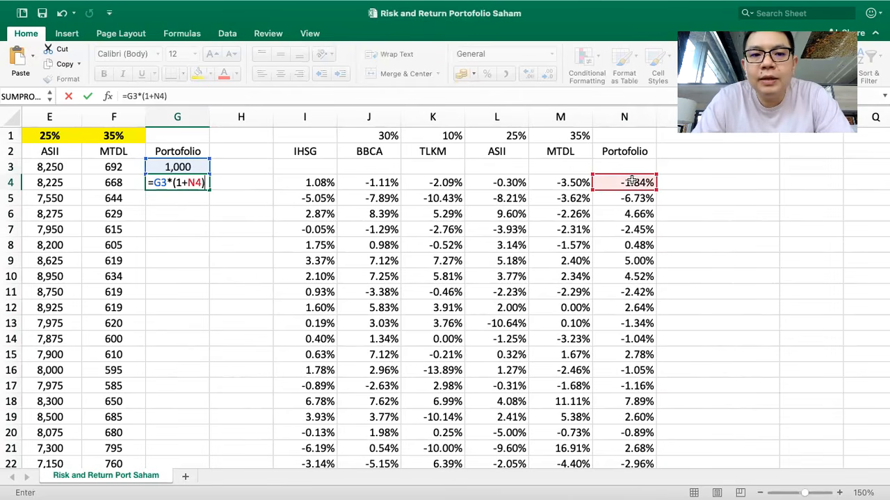
{"action": "key", "text": "Return"}
{"action": "left_click", "coordinate": [190, 169]}
{"action": "left_click", "coordinate": [628, 182]}
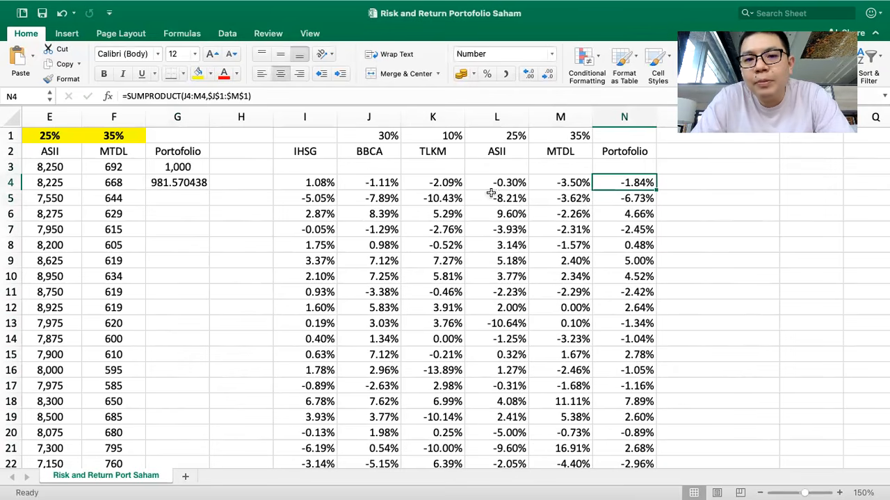
- Fill the portfolio value formula from G4 into G5, check its references, and extend it down to the last data row
{"action": "left_click", "coordinate": [180, 183]}
{"action": "left_click_drag", "start_coordinate": [208, 189], "coordinate": [209, 205]}
{"action": "double_click", "coordinate": [176, 199]}
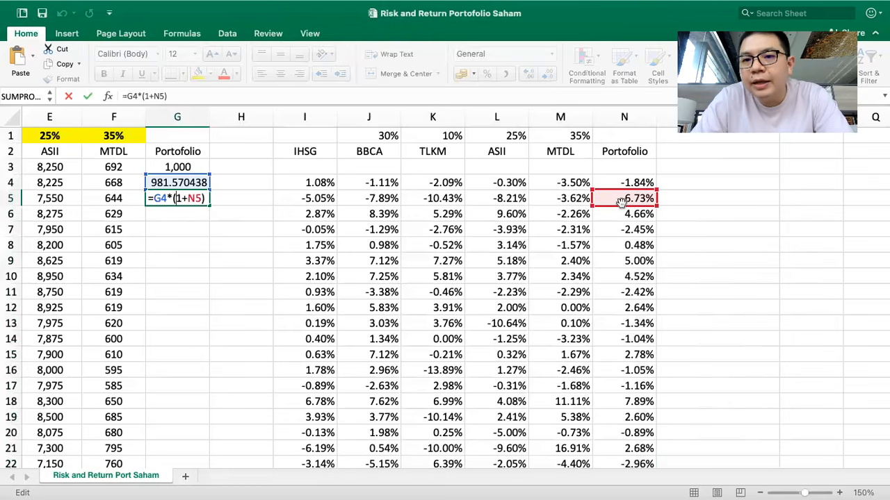
{"action": "key", "text": "Return"}
{"action": "left_click", "coordinate": [209, 199]}
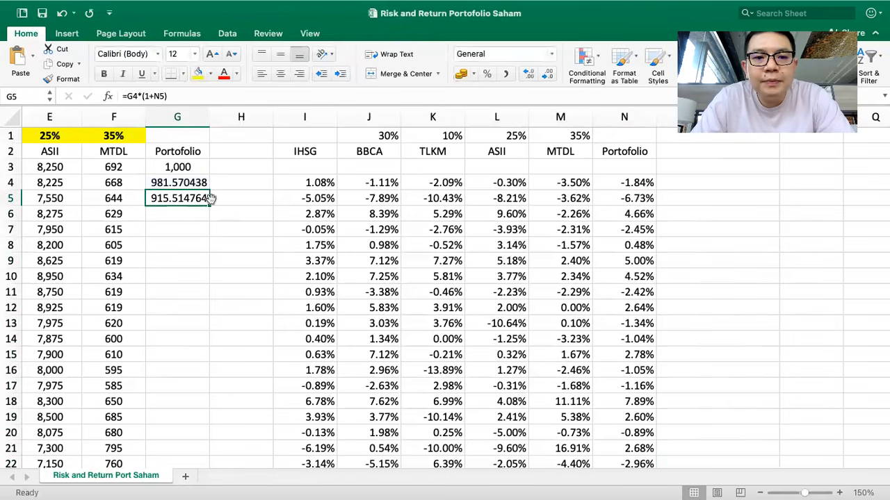
{"action": "double_click", "coordinate": [209, 204]}
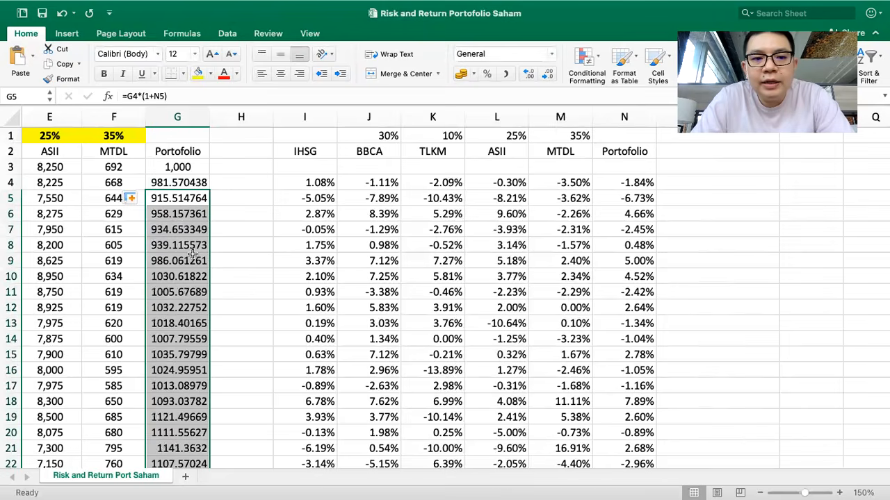
- Copy the weights and ticker headers in I1:N2 to a new block starting at P1
{"action": "scroll", "coordinate": [203, 198], "scroll_direction": "left", "scroll_amount": 1}
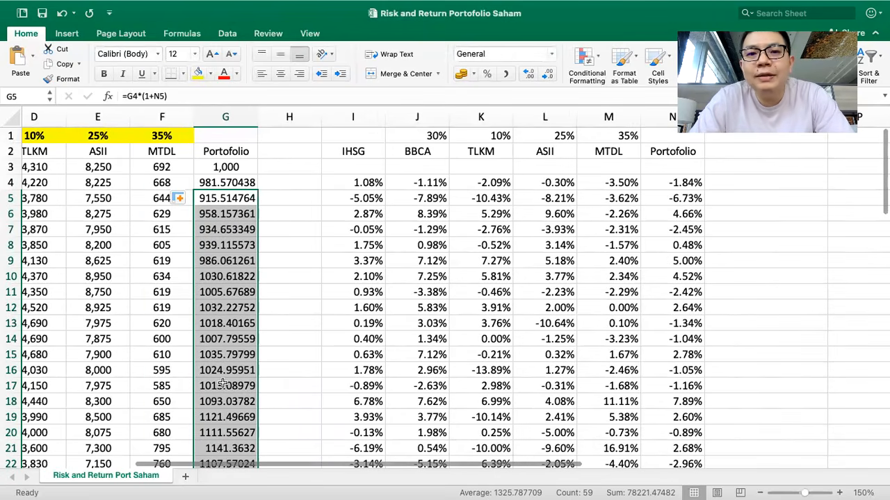
{"action": "scroll", "coordinate": [223, 384], "scroll_direction": "right", "scroll_amount": 1}
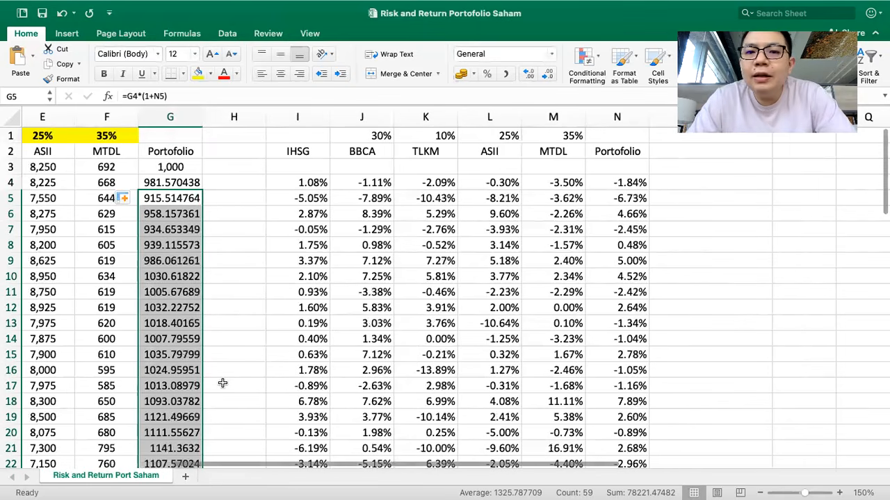
{"action": "scroll", "coordinate": [222, 384], "scroll_direction": "right", "scroll_amount": 3}
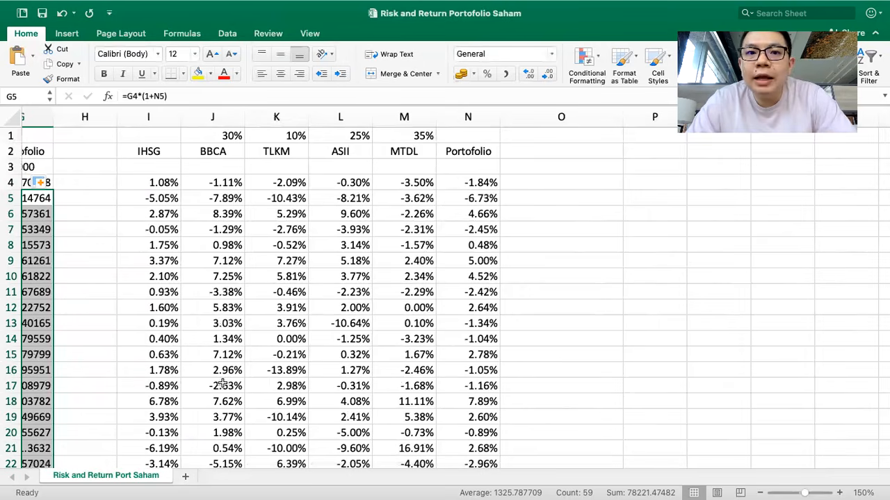
{"action": "left_click_drag", "start_coordinate": [159, 152], "coordinate": [463, 138]}
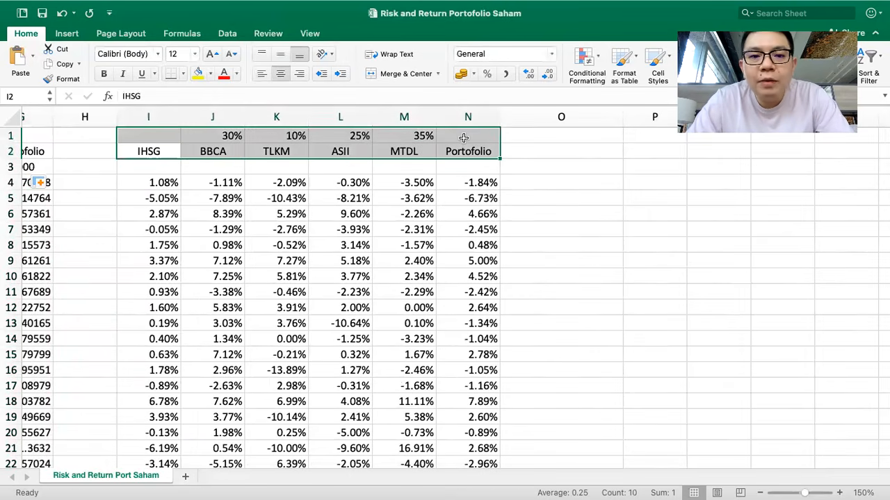
{"action": "key", "text": "super+c"}
{"action": "scroll", "coordinate": [464, 137], "scroll_direction": "right", "scroll_amount": 4}
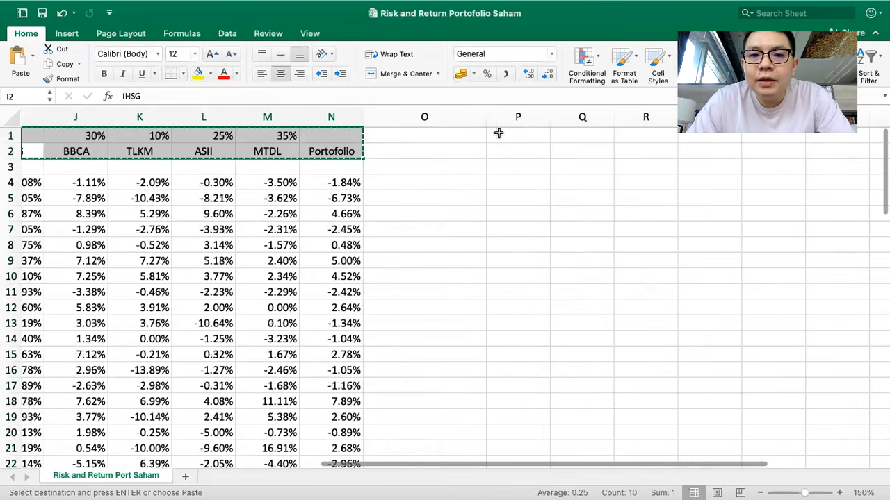
{"action": "left_click", "coordinate": [498, 133]}
{"action": "key", "text": "super+v"}
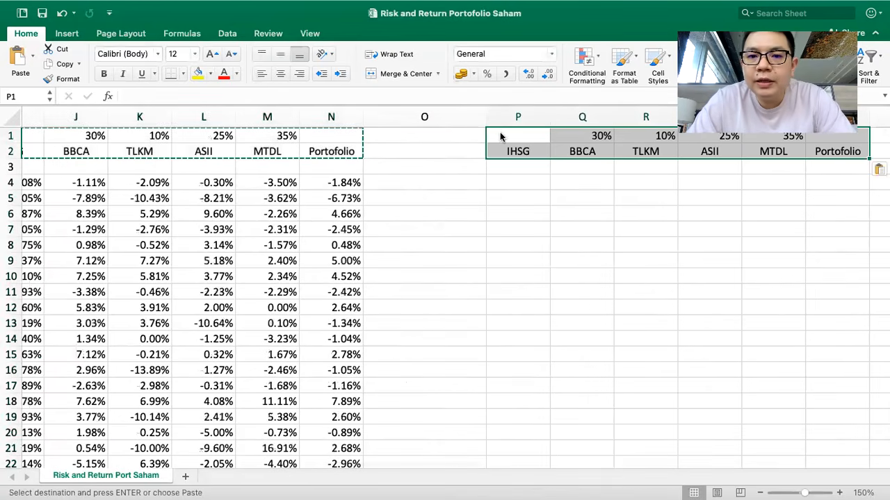
- Narrow the empty spacer column O to a width of 4.17 and column H to 2.67
{"action": "left_click_drag", "start_coordinate": [486, 117], "coordinate": [391, 123]}
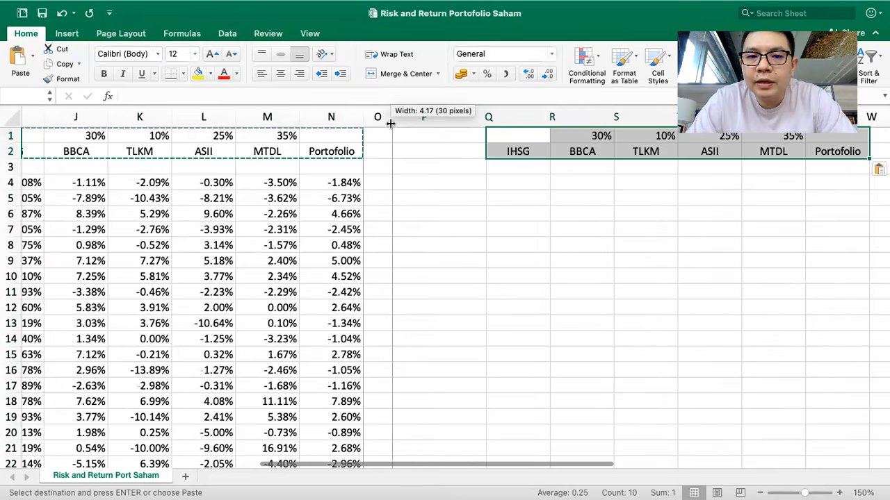
{"action": "scroll", "coordinate": [380, 177], "scroll_direction": "left", "scroll_amount": 6}
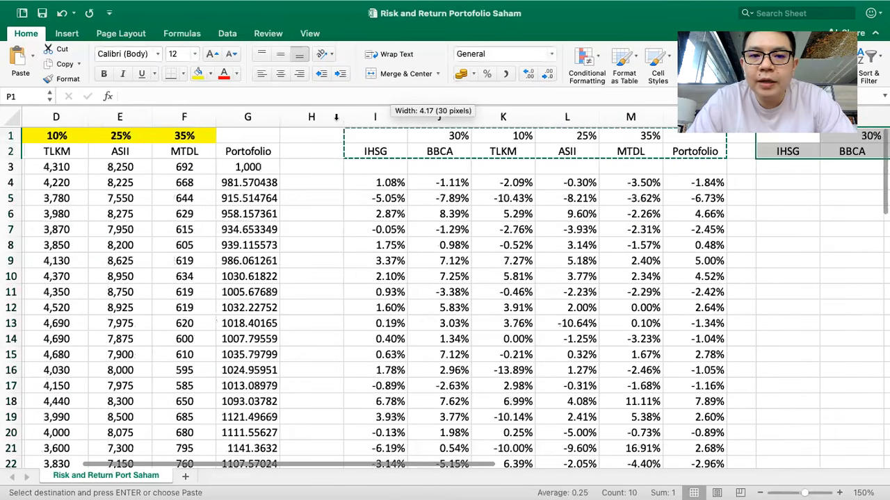
{"action": "left_click_drag", "start_coordinate": [344, 117], "coordinate": [300, 119]}
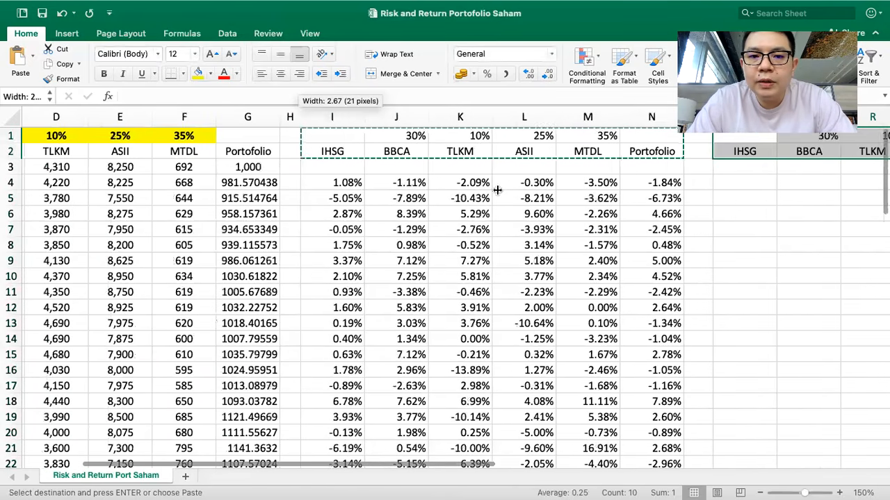
- Check which cell the copied BBCA weight in Q1 refers to
{"action": "scroll", "coordinate": [498, 190], "scroll_direction": "right", "scroll_amount": 3}
{"action": "left_click", "coordinate": [648, 137]}
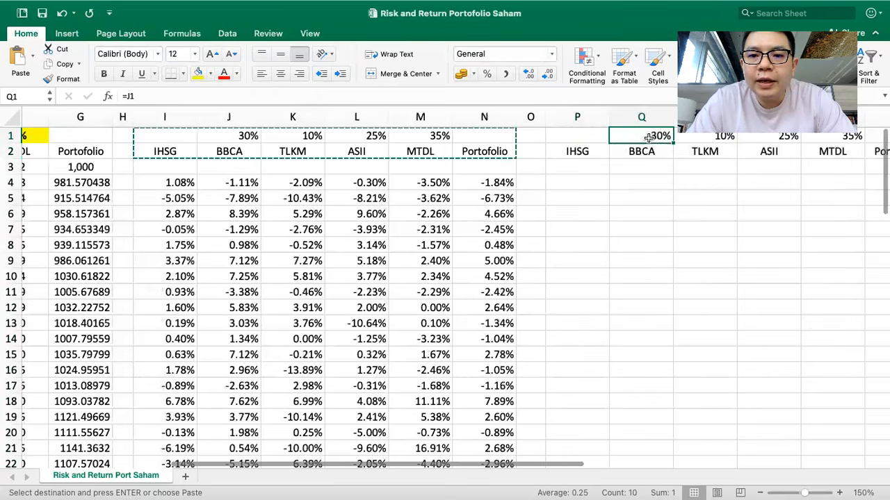
{"action": "double_click", "coordinate": [648, 137]}
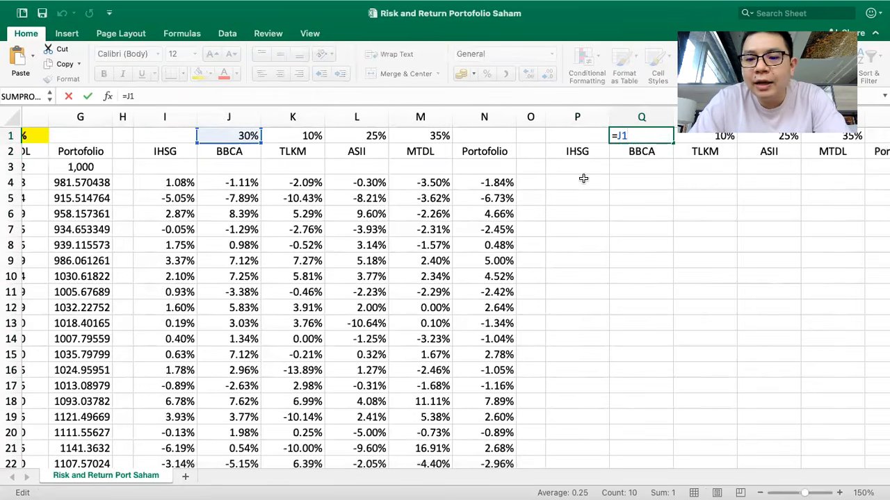
{"action": "key", "text": "Return"}
{"action": "scroll", "coordinate": [635, 196], "scroll_direction": "right", "scroll_amount": 2}
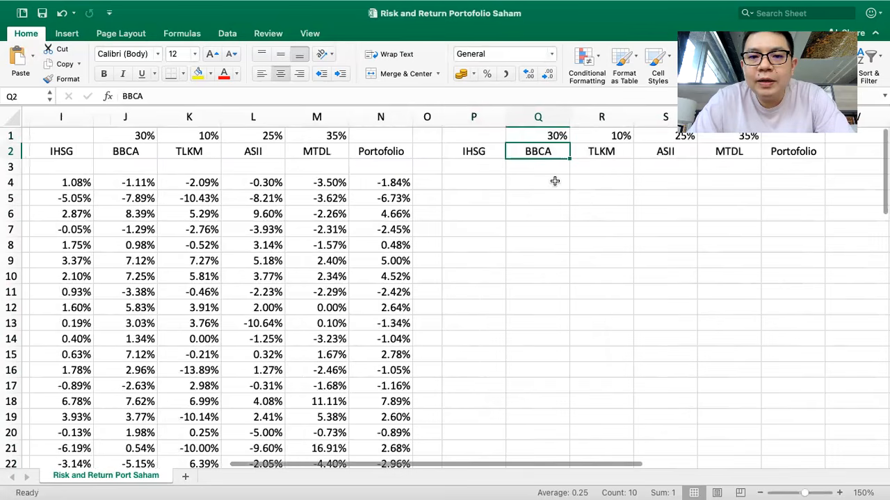
{"action": "left_click", "coordinate": [483, 185]}
{"action": "type", "text": "("}
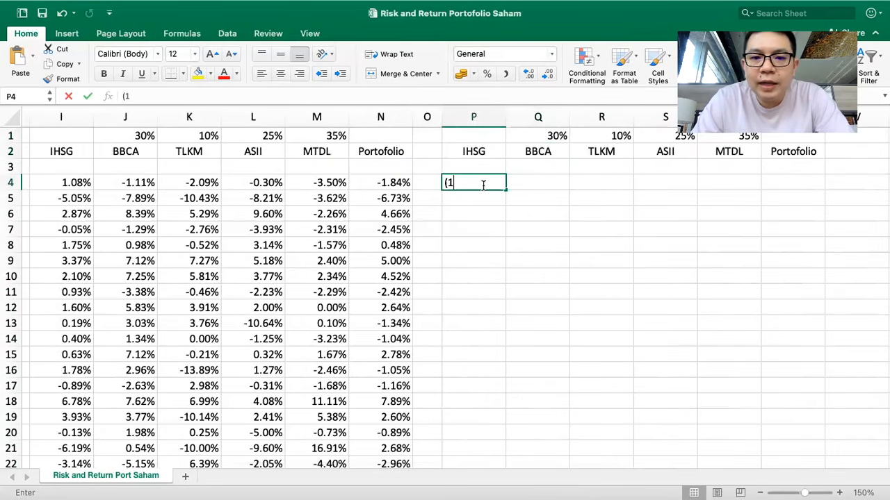
{"action": "key", "text": "BackSpace"}
{"action": "type", "text": "=(1"}
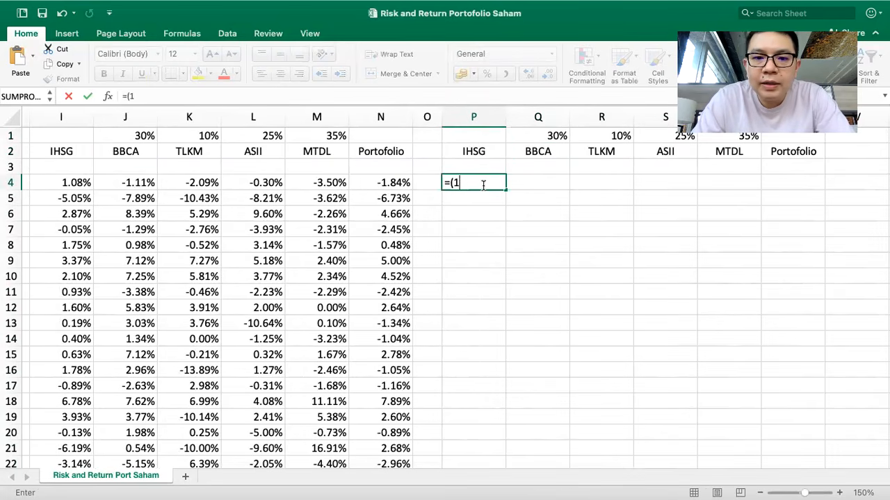
{"action": "type", "text": "+"}
{"action": "scroll", "coordinate": [483, 185], "scroll_direction": "left", "scroll_amount": 3}
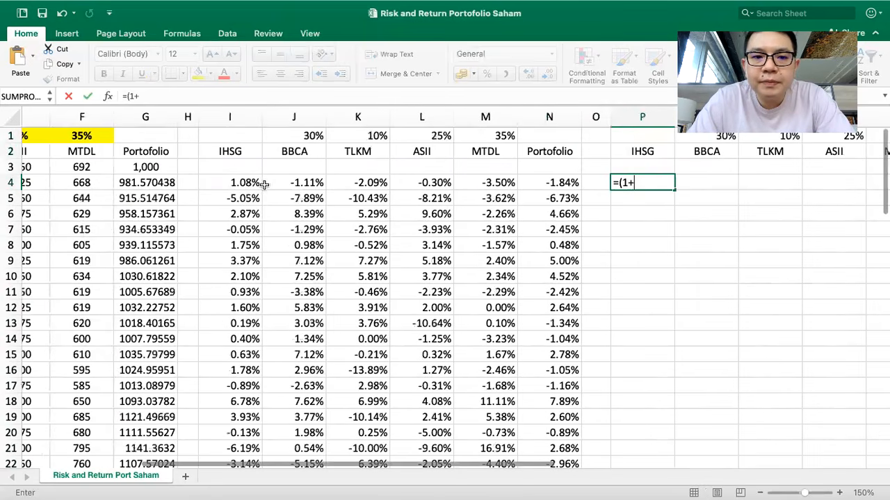
{"action": "left_click", "coordinate": [251, 183]}
{"action": "key", "text": "Escape"}
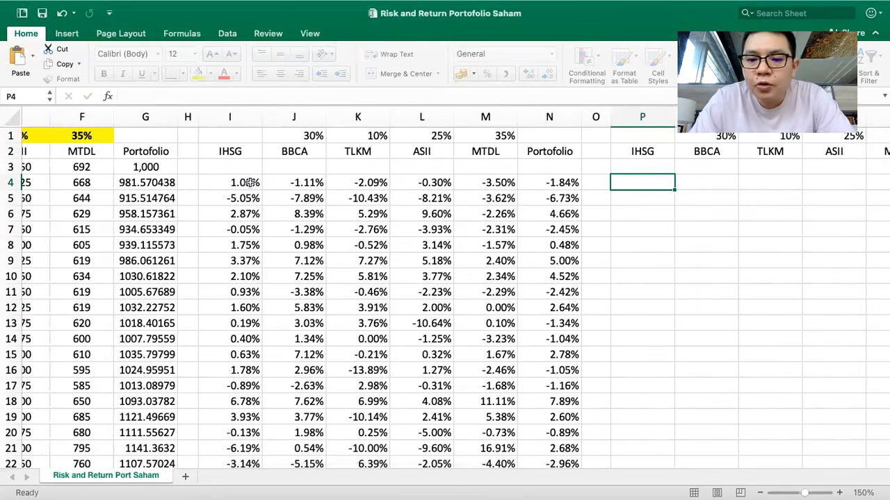
- Calculate one plus the first IHSG monthly return in P4 with =1+I4
{"action": "type", "text": "=1+"}
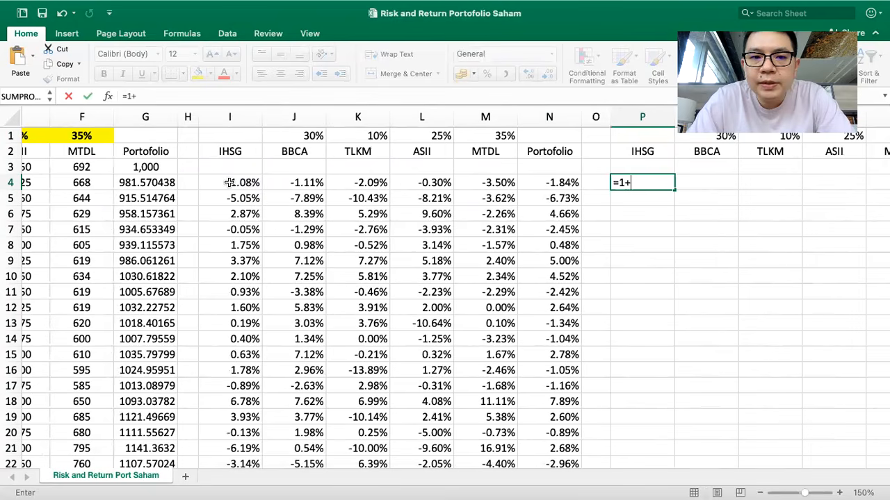
{"action": "left_click", "coordinate": [235, 182]}
{"action": "key", "text": "Return"}
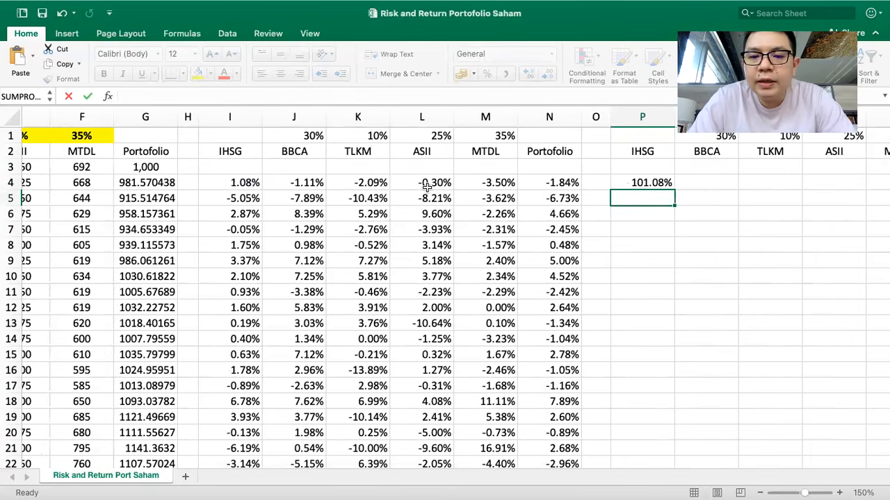
- Fill the formula from P4 across to the Portofolio column U and down to the last data row
{"action": "scroll", "coordinate": [509, 222], "scroll_direction": "right", "scroll_amount": 5}
{"action": "left_click", "coordinate": [489, 183]}
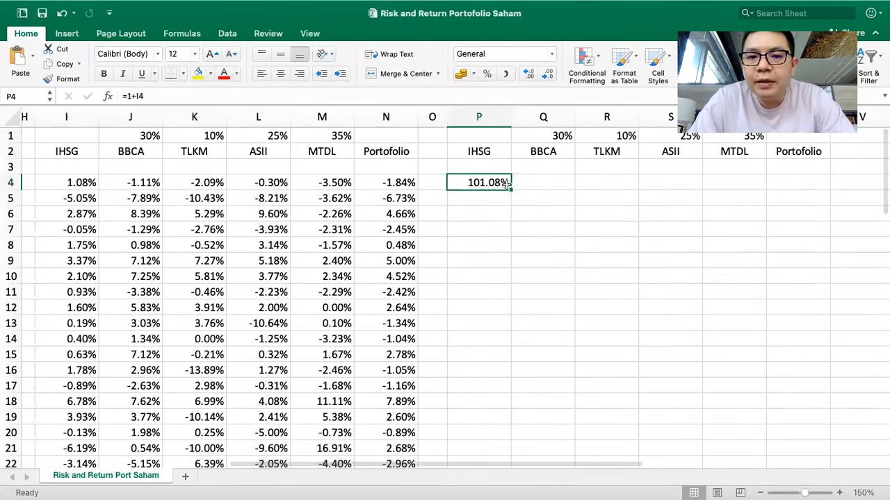
{"action": "left_click_drag", "start_coordinate": [511, 190], "coordinate": [807, 436]}
{"action": "scroll", "coordinate": [741, 347], "scroll_direction": "up", "scroll_amount": 15}
{"action": "scroll", "coordinate": [742, 348], "scroll_direction": "right", "scroll_amount": 5}
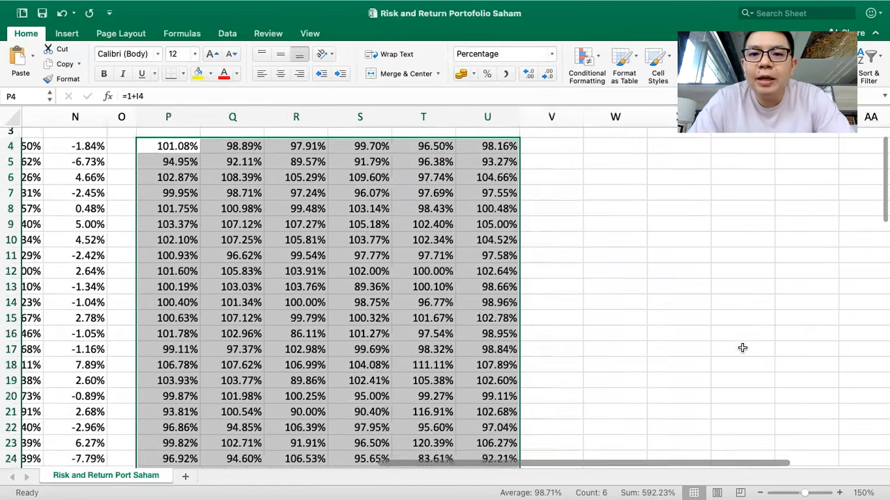
- Copy the weights and ticker headers in P1:U2 to a new block starting at X1
{"action": "scroll", "coordinate": [742, 347], "scroll_direction": "right", "scroll_amount": 2}
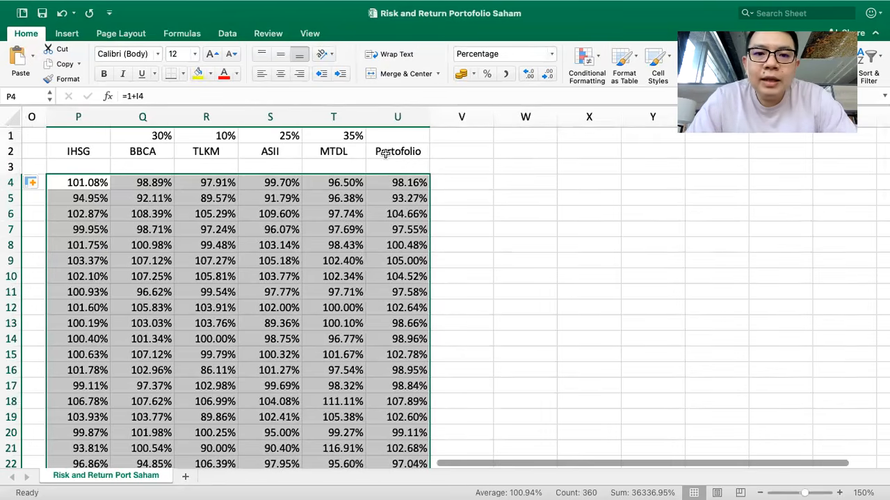
{"action": "left_click_drag", "start_coordinate": [393, 151], "coordinate": [108, 139]}
{"action": "key", "text": "super+c"}
{"action": "scroll", "coordinate": [515, 166], "scroll_direction": "right", "scroll_amount": 2}
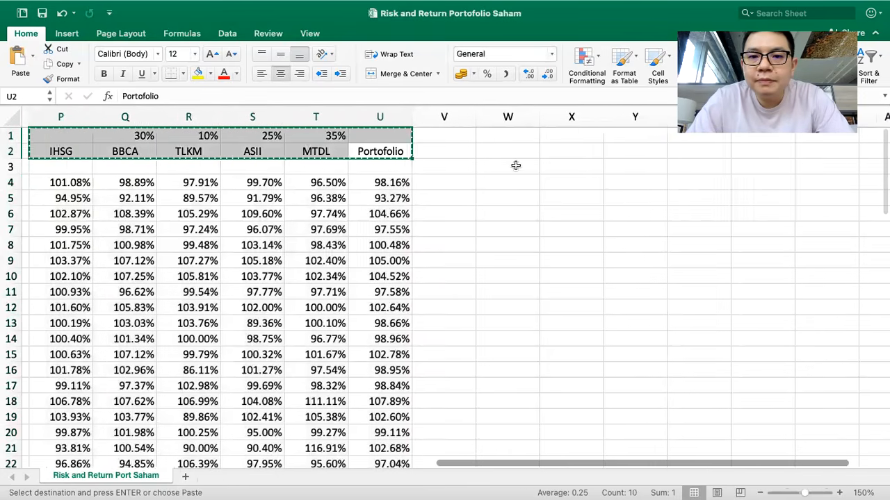
{"action": "left_click", "coordinate": [543, 152]}
{"action": "left_click", "coordinate": [547, 136]}
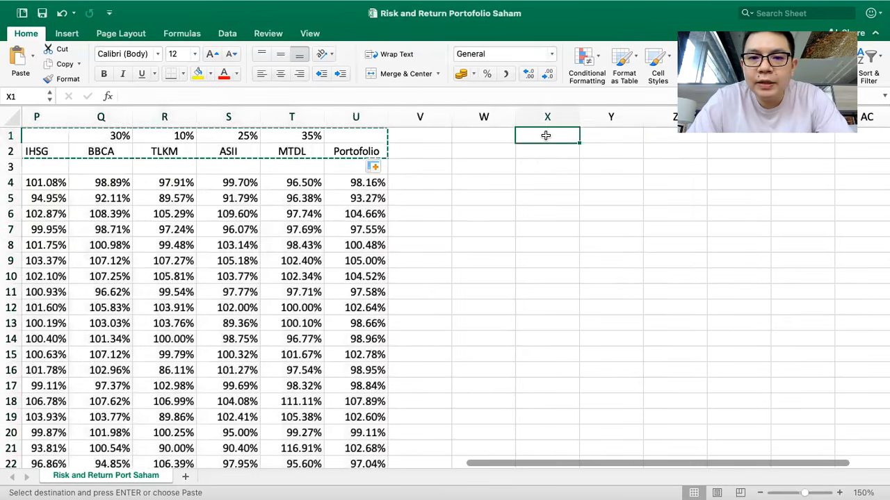
{"action": "key", "text": "super+v"}
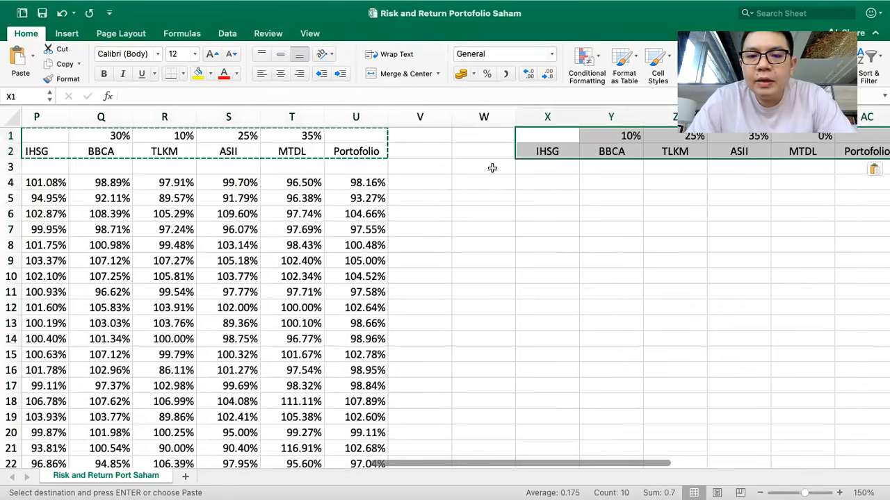
- Label W3 as Total Return
{"action": "left_click", "coordinate": [492, 168]}
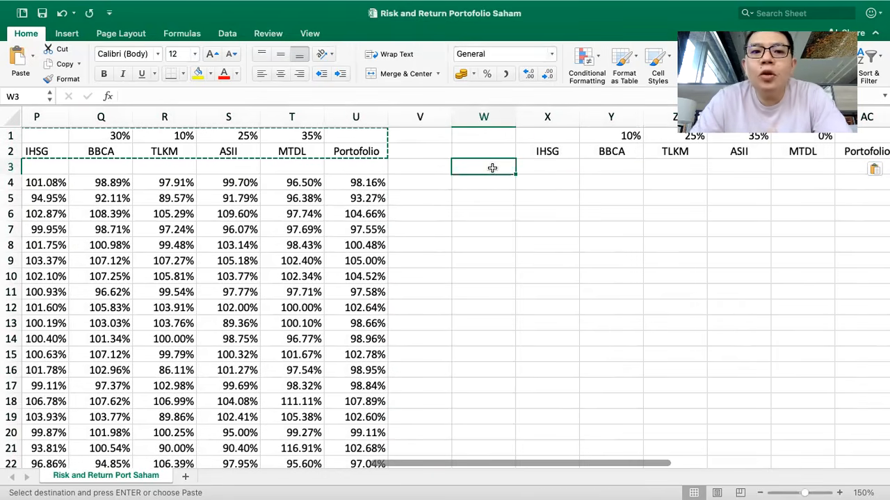
{"action": "type", "text": "Total Retur"}
{"action": "key", "text": "Return"}
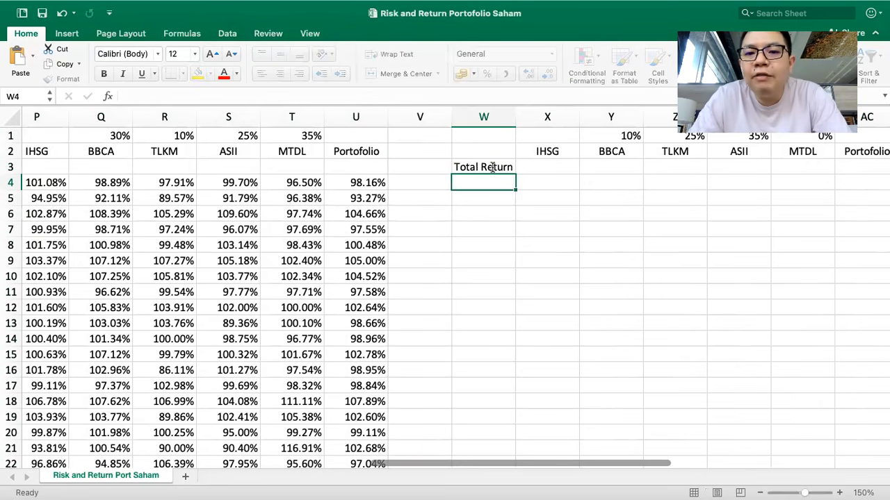
- Calculate IHSG's total return in X3 with =B63/B3-1 and format it as a percentage
{"action": "scroll", "coordinate": [492, 168], "scroll_direction": "left", "scroll_amount": 1}
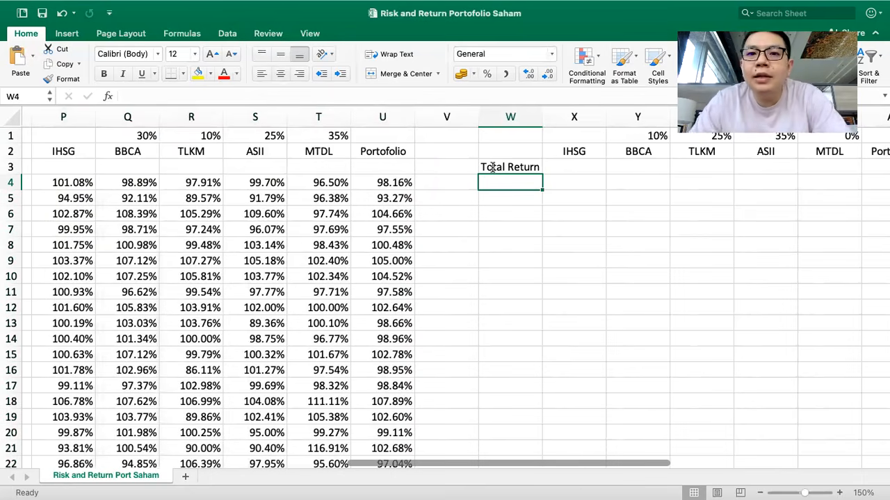
{"action": "scroll", "coordinate": [492, 167], "scroll_direction": "left", "scroll_amount": 1}
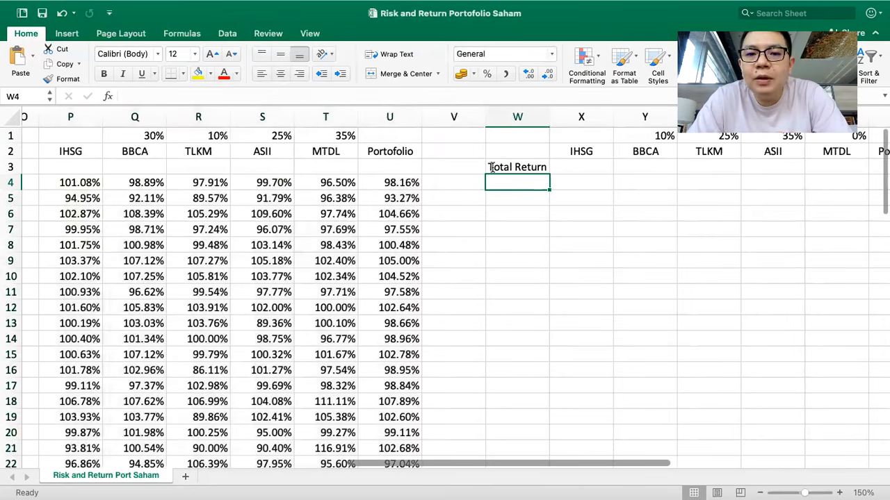
{"action": "left_click", "coordinate": [581, 166]}
{"action": "type", "text": "="}
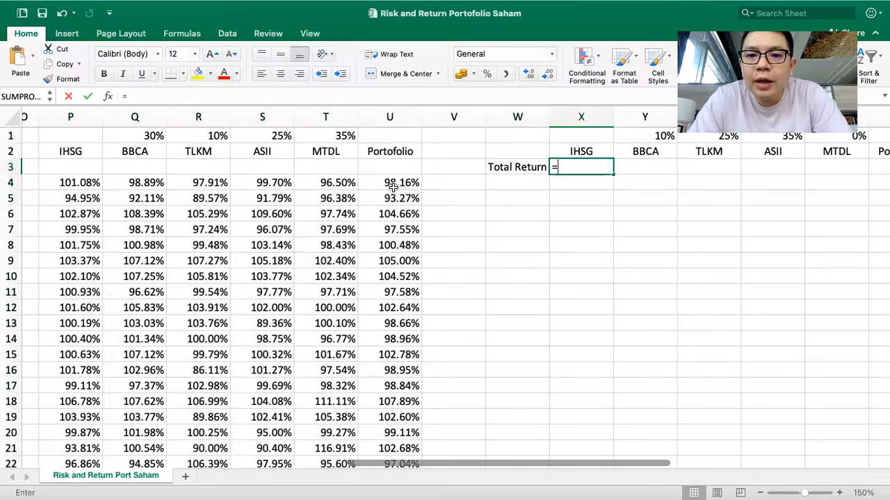
{"action": "scroll", "coordinate": [389, 186], "scroll_direction": "left", "scroll_amount": 15}
{"action": "scroll", "coordinate": [391, 188], "scroll_direction": "down", "scroll_amount": 6}
{"action": "scroll", "coordinate": [392, 188], "scroll_direction": "down", "scroll_amount": 10}
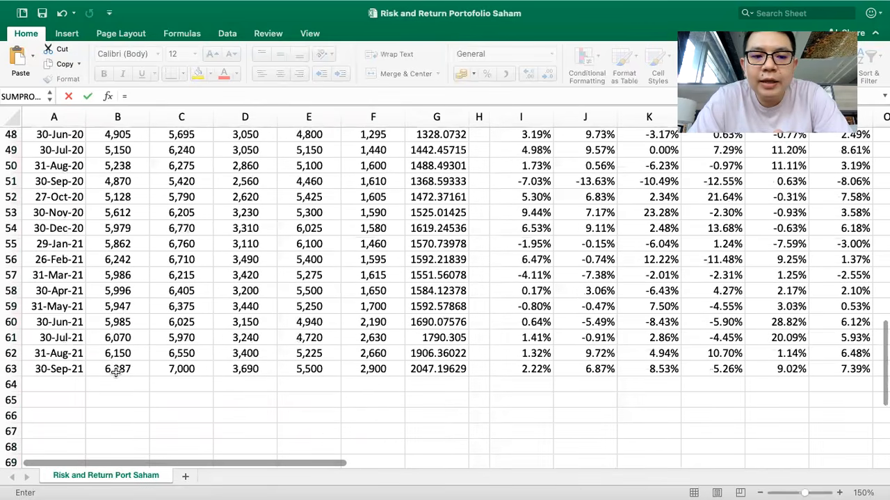
{"action": "left_click", "coordinate": [116, 372]}
{"action": "type", "text": "/"}
{"action": "scroll", "coordinate": [176, 212], "scroll_direction": "up", "scroll_amount": 7}
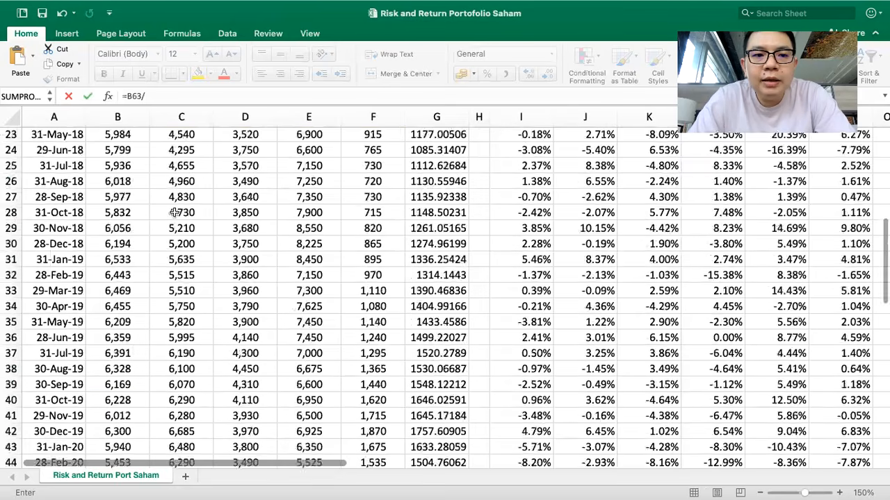
{"action": "scroll", "coordinate": [175, 212], "scroll_direction": "up", "scroll_amount": 7}
{"action": "left_click", "coordinate": [119, 167]}
{"action": "type", "text": "-1"}
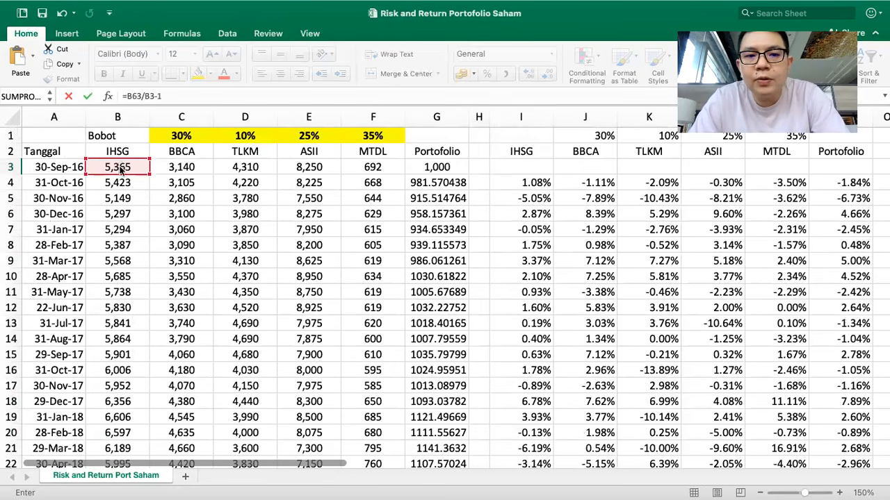
{"action": "key", "text": "Return"}
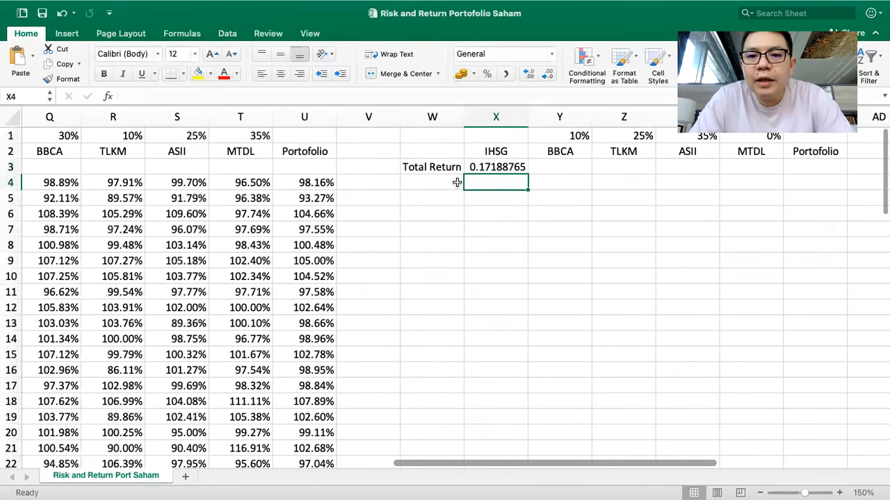
{"action": "left_click", "coordinate": [490, 167]}
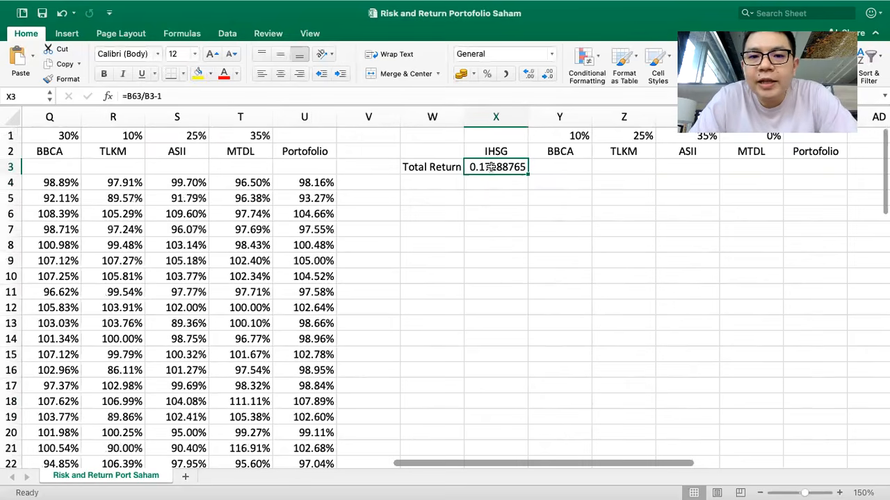
{"action": "left_click", "coordinate": [487, 74]}
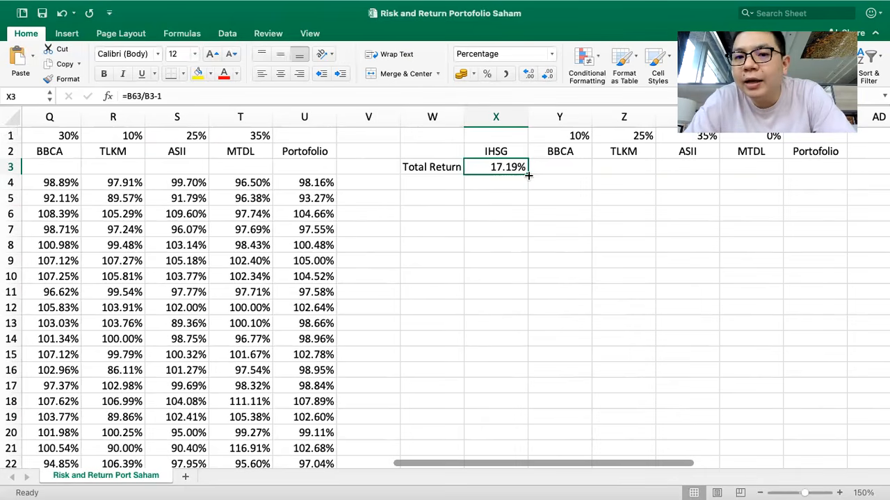
- Fill the Total Return formula from X3 across to the Portofolio column in AC3 and check each stock's formula
{"action": "left_click_drag", "start_coordinate": [528, 175], "coordinate": [815, 178]}
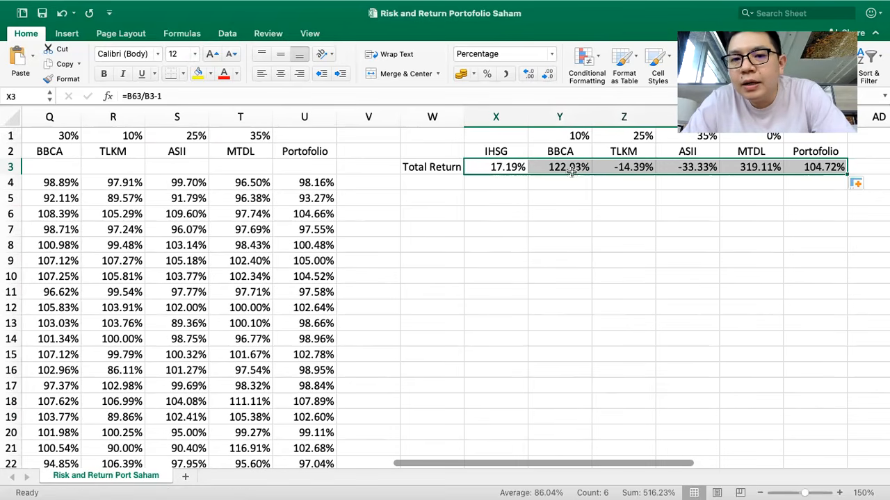
{"action": "scroll", "coordinate": [499, 167], "scroll_direction": "right", "scroll_amount": 1}
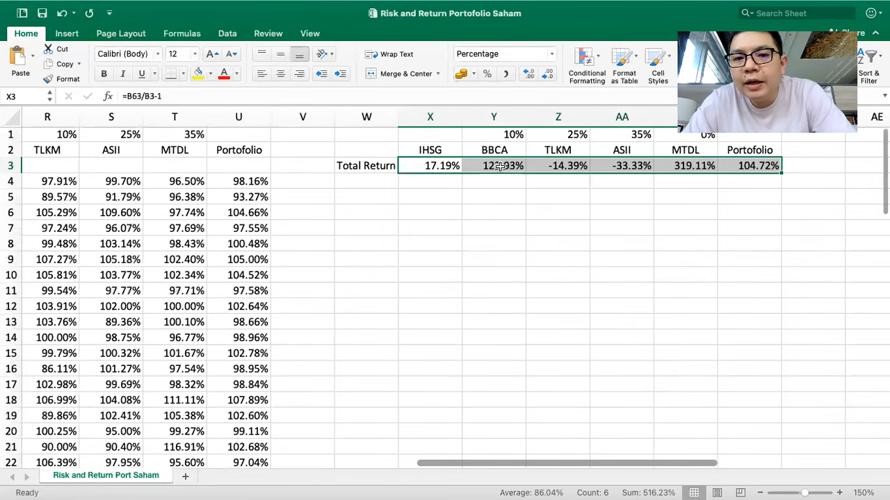
{"action": "left_click", "coordinate": [445, 164]}
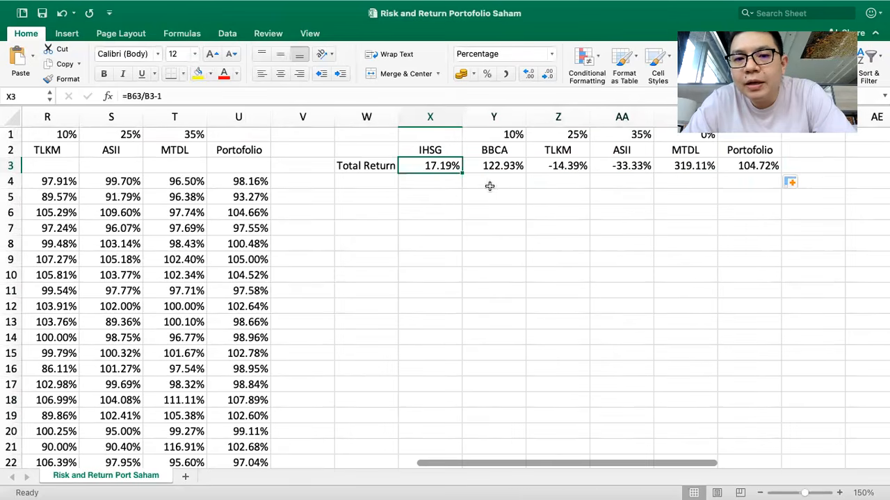
{"action": "left_click", "coordinate": [512, 165]}
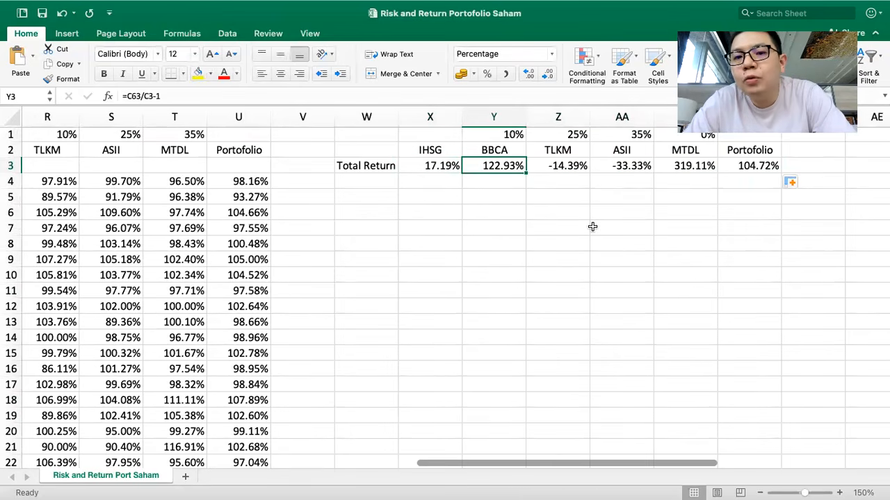
{"action": "left_click", "coordinate": [570, 160]}
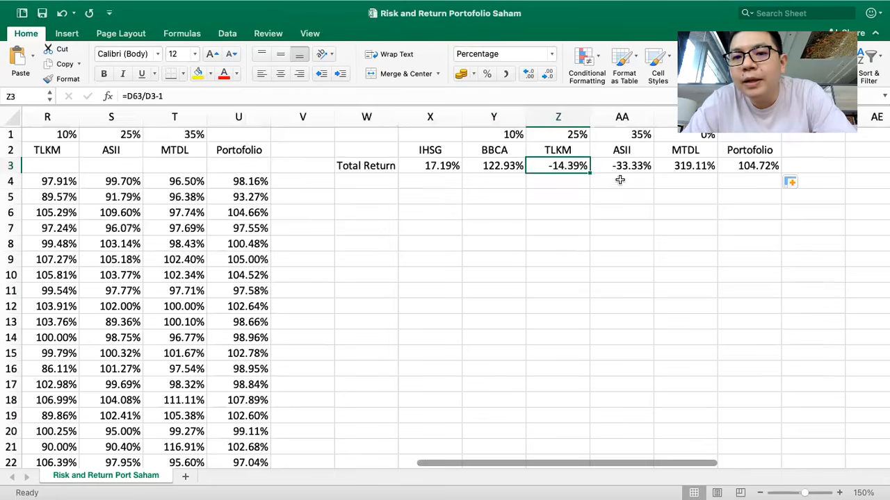
{"action": "left_click", "coordinate": [646, 165]}
{"action": "left_click", "coordinate": [701, 166]}
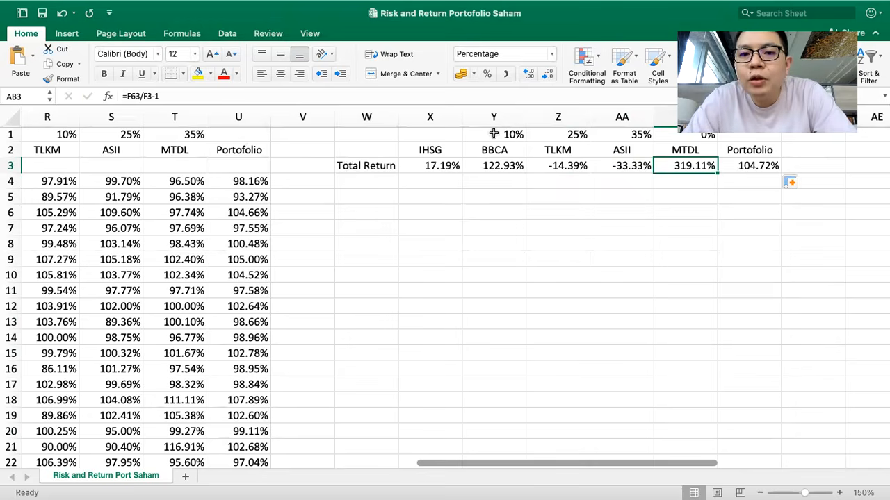
- Check the weight reference above MTDL in AB1 and link the BBCA weight in Y1 to Q1 with =Q1
{"action": "scroll", "coordinate": [463, 215], "scroll_direction": "right", "scroll_amount": 2}
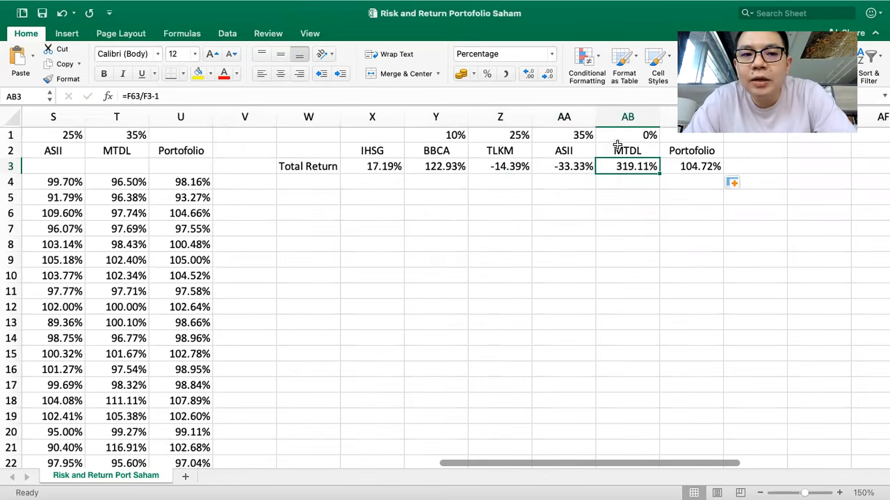
{"action": "left_click", "coordinate": [636, 134]}
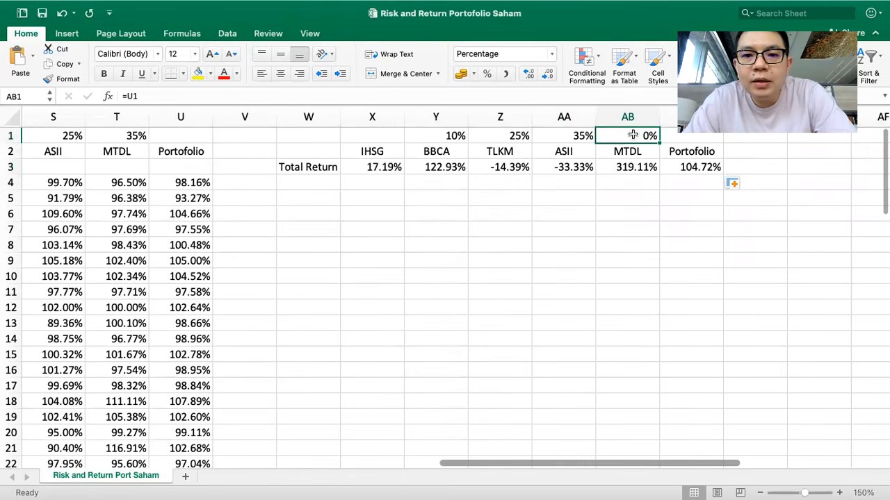
{"action": "double_click", "coordinate": [633, 134]}
{"action": "key", "text": "Return"}
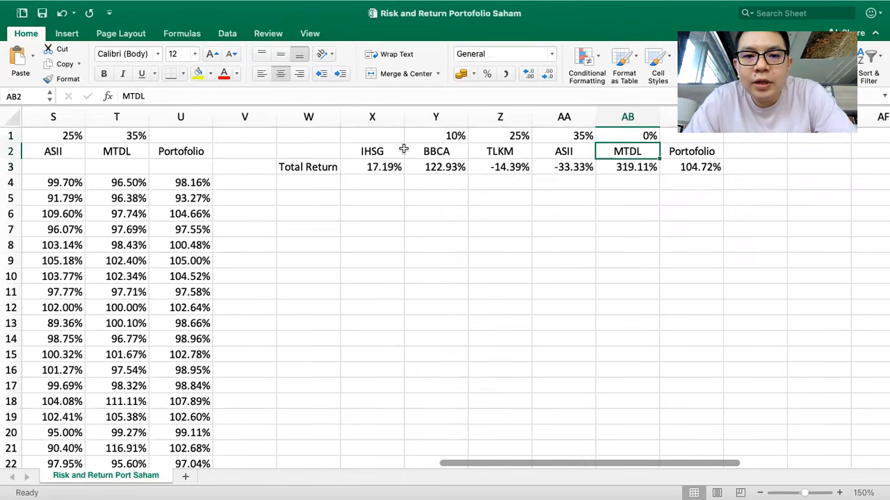
{"action": "scroll", "coordinate": [405, 146], "scroll_direction": "left", "scroll_amount": 3}
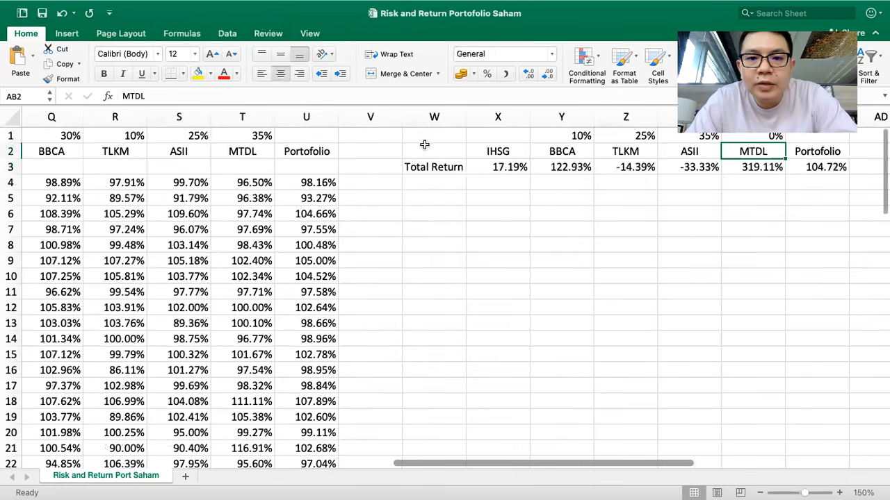
{"action": "type", "text": "="}
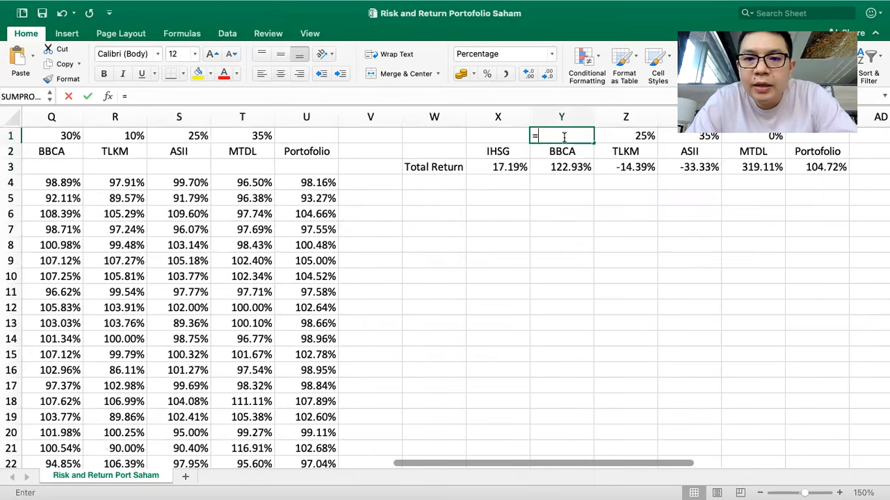
{"action": "scroll", "coordinate": [389, 181], "scroll_direction": "left", "scroll_amount": 3}
{"action": "left_click", "coordinate": [179, 132]}
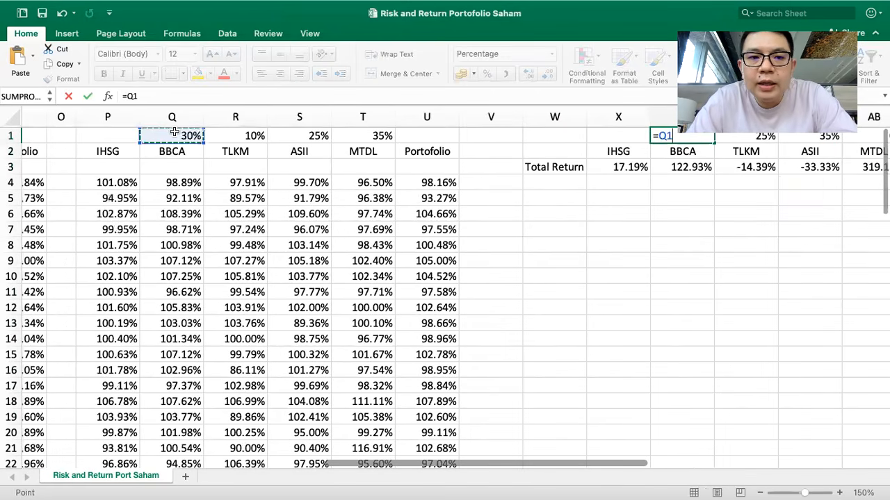
{"action": "key", "text": "Return"}
{"action": "scroll", "coordinate": [452, 167], "scroll_direction": "right", "scroll_amount": 3}
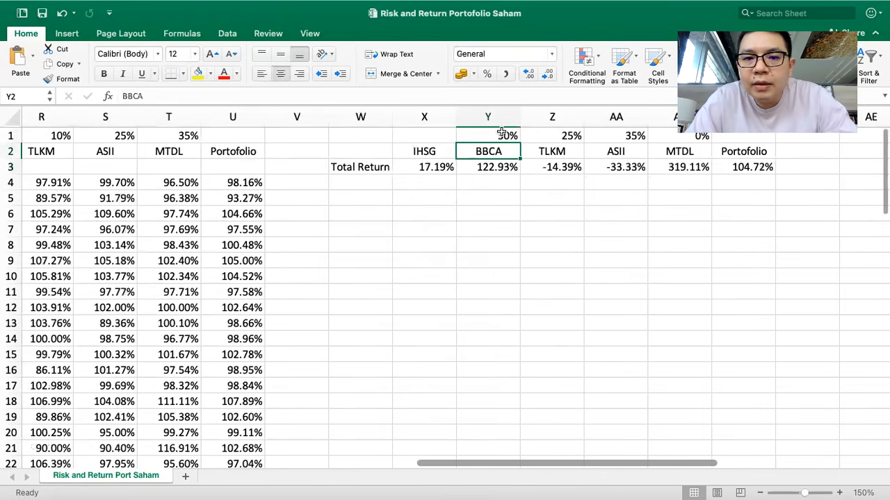
- Fill the weight reference from Y1 across to AB1 and centre the weights in their cells
{"action": "left_click", "coordinate": [497, 135]}
{"action": "left_click_drag", "start_coordinate": [520, 142], "coordinate": [688, 147]}
{"action": "scroll", "coordinate": [610, 216], "scroll_direction": "right", "scroll_amount": 2}
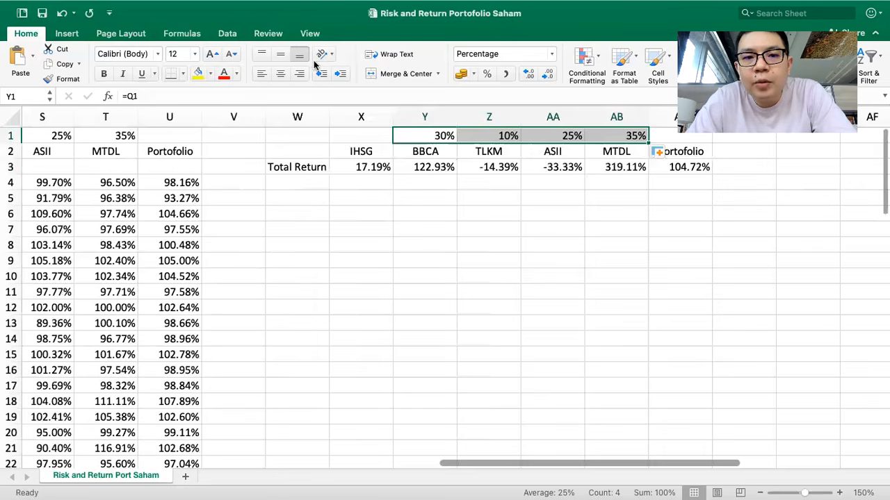
{"action": "left_click", "coordinate": [281, 74]}
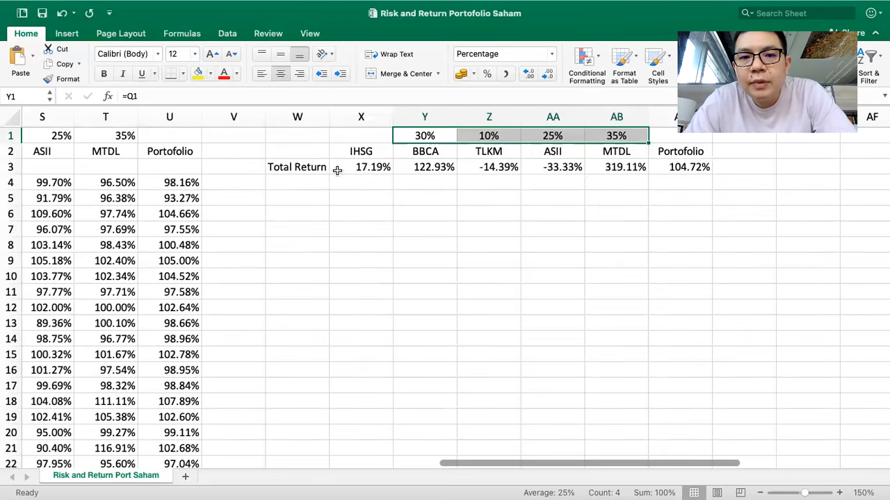
- Label W4 as Ann. Return below the Total Return label
{"action": "left_click", "coordinate": [302, 178]}
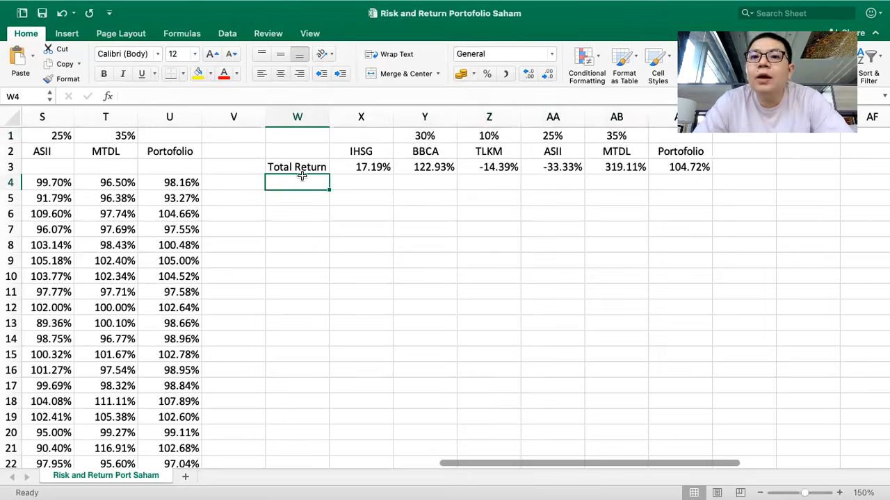
{"action": "type", "text": "Ann"}
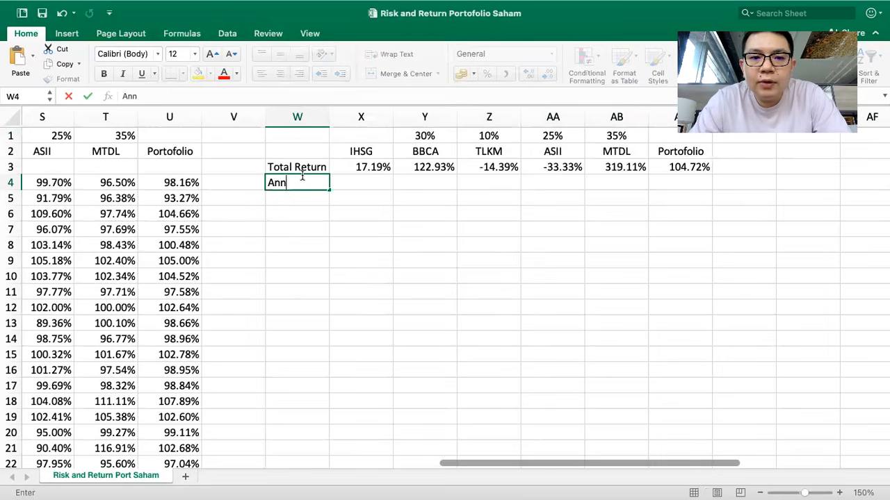
{"action": "type", "text": ". Return"}
{"action": "key", "text": "Return"}
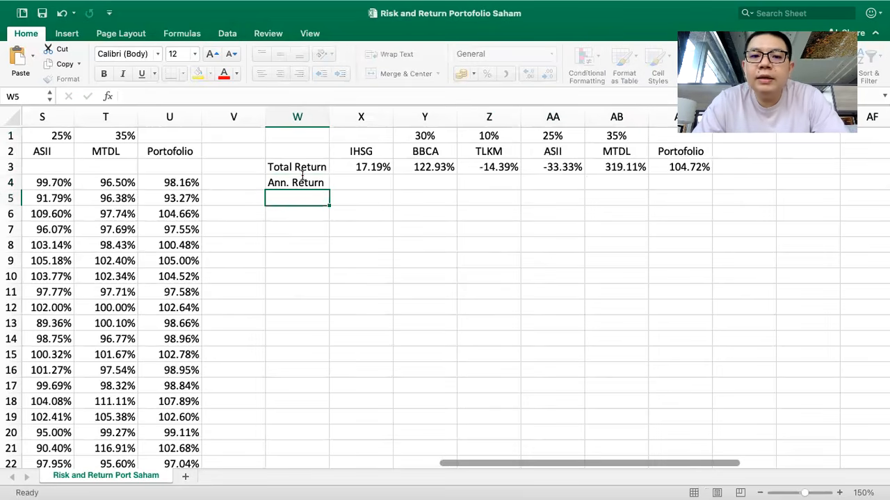
- Try calculating IHSG's annualised return in X4 with =GEOMEAN(P4:P63)^12-1, and clear the cell again
{"action": "left_click", "coordinate": [364, 178]}
{"action": "scroll", "coordinate": [364, 177], "scroll_direction": "left", "scroll_amount": 2}
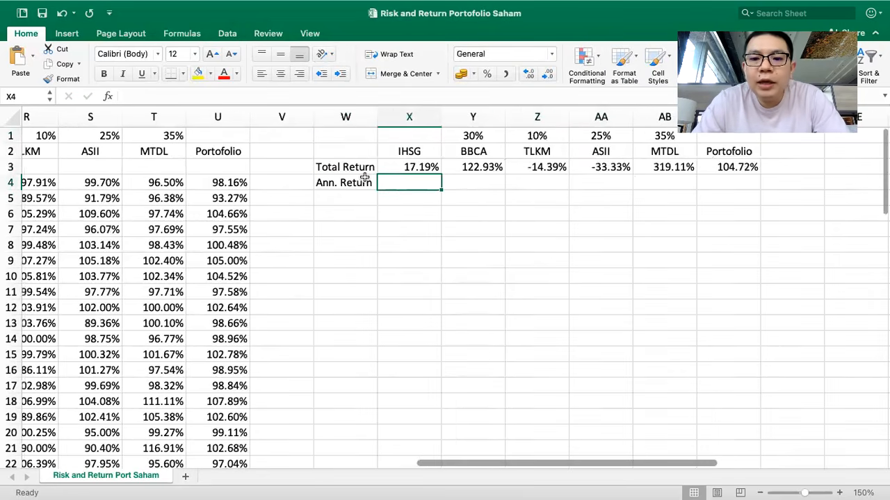
{"action": "type", "text": "=g"}
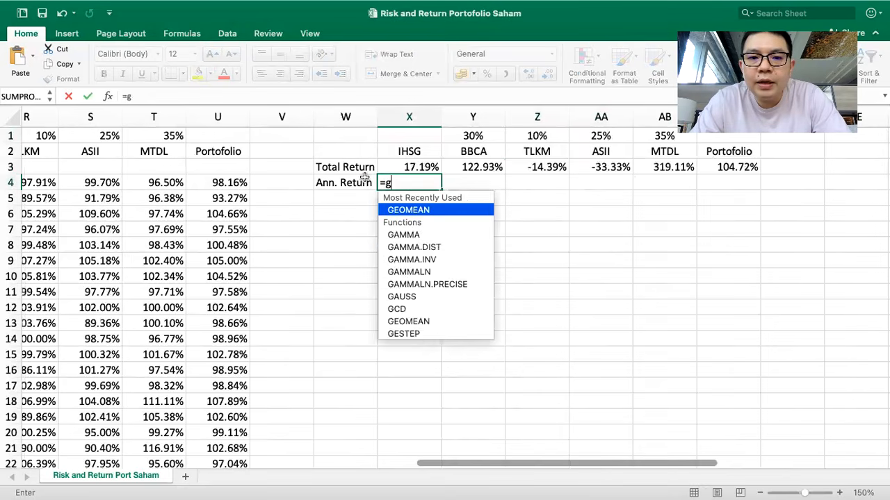
{"action": "type", "text": "eomean("}
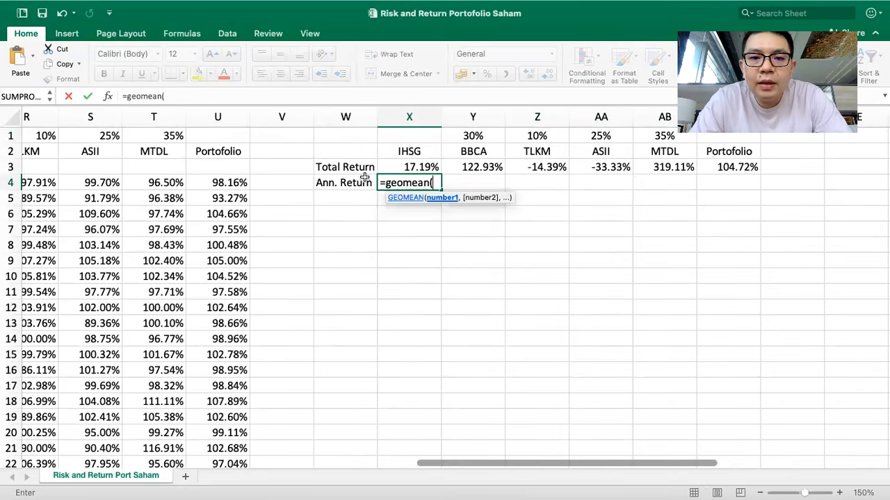
{"action": "scroll", "coordinate": [282, 206], "scroll_direction": "left", "scroll_amount": 13}
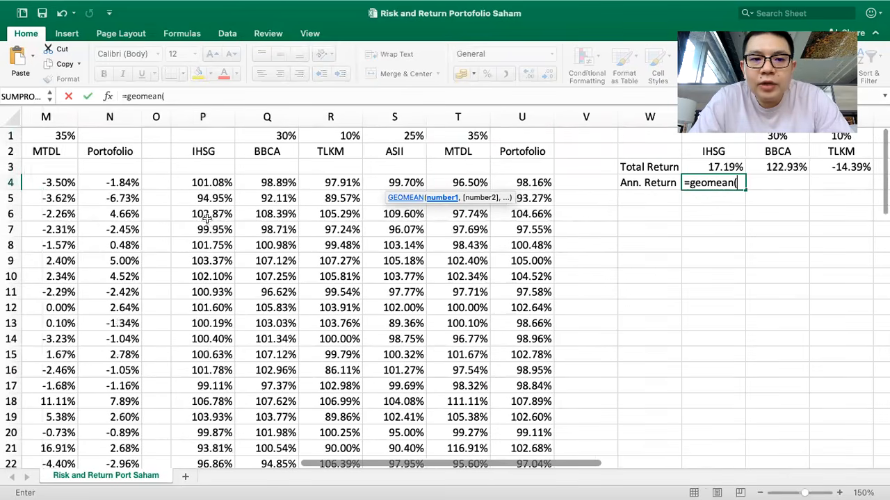
{"action": "left_click_drag", "start_coordinate": [198, 184], "coordinate": [206, 429]}
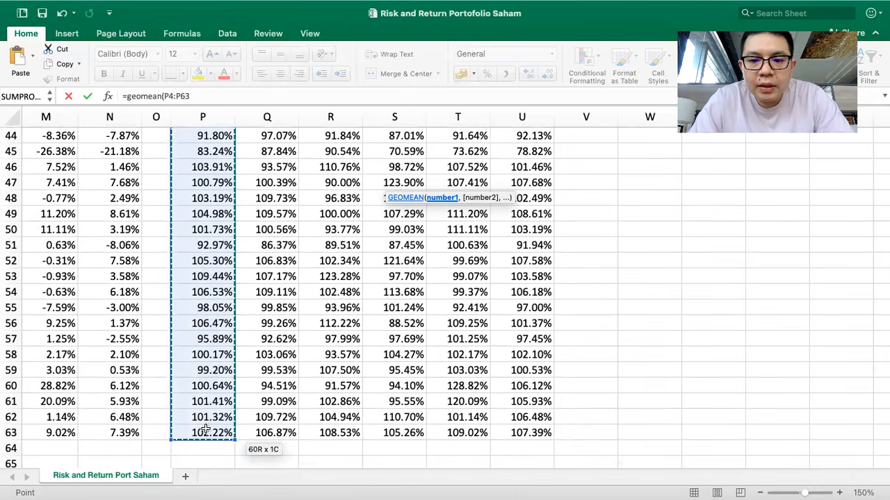
{"action": "type", "text": ")^12-1"}
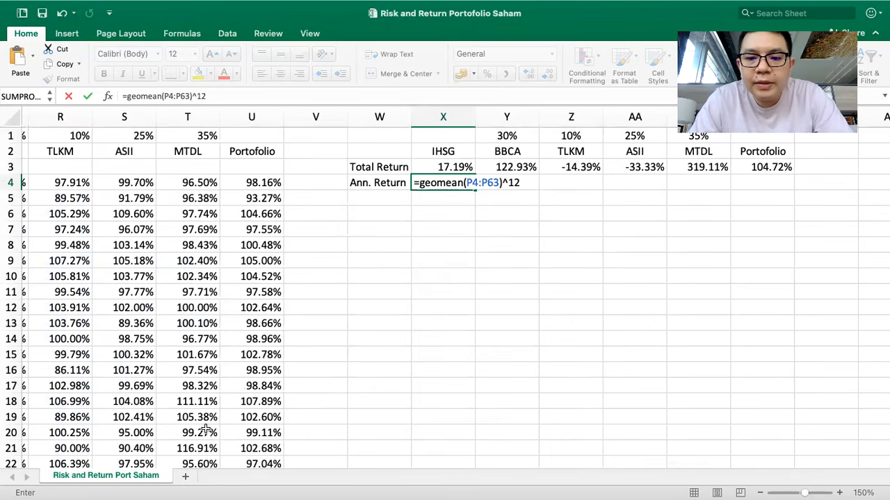
{"action": "key", "text": "Return"}
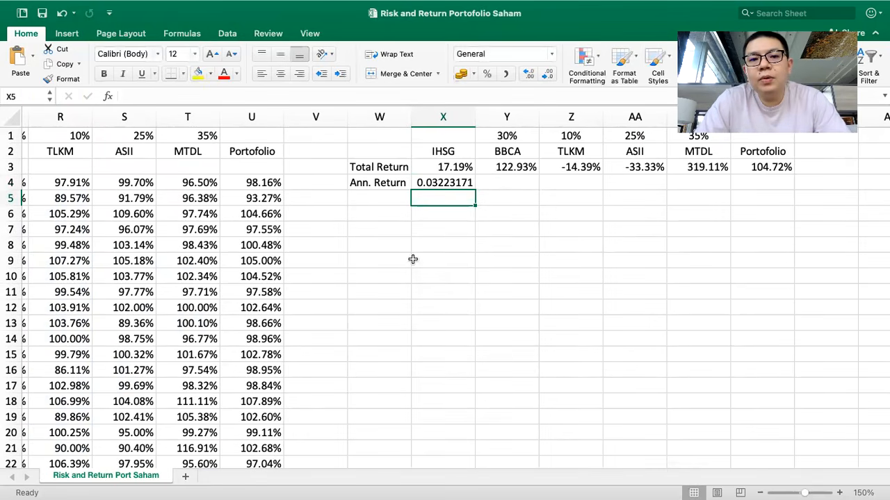
{"action": "left_click", "coordinate": [431, 185]}
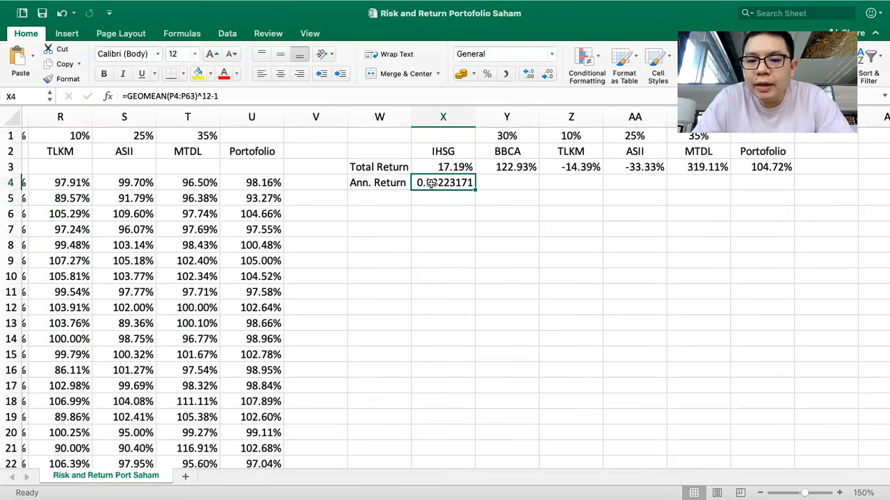
{"action": "key", "text": "Delete"}
- Label W4 as Return, W5 as Rata-rata bulanan and W6 as Rata-rata Tahunan, and fit column W's width to the text
{"action": "key", "text": "Left"}
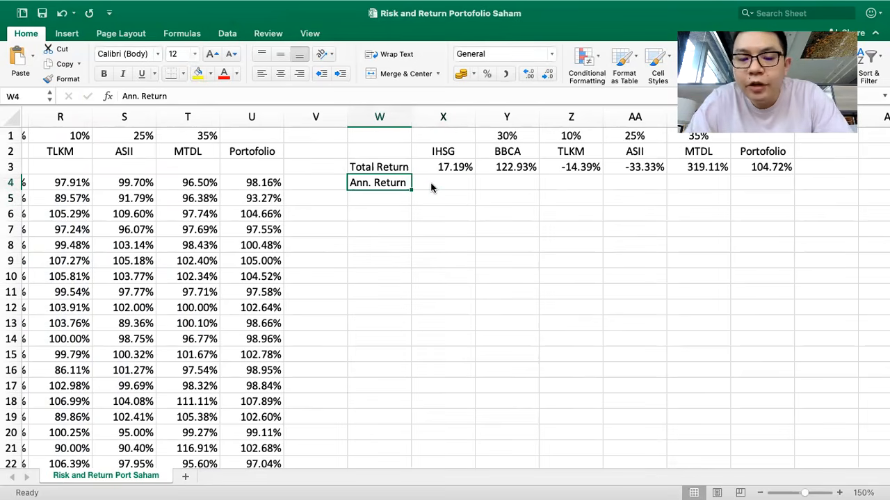
{"action": "type", "text": "Ret"}
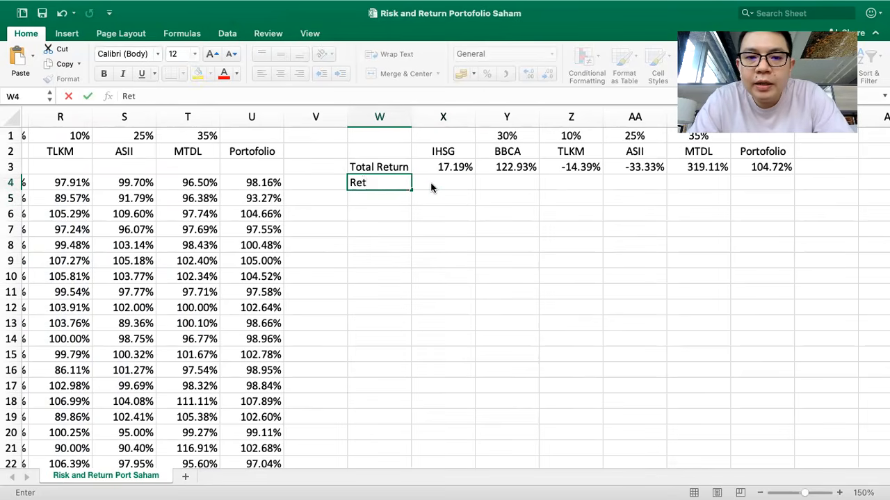
{"action": "key", "text": "Return"}
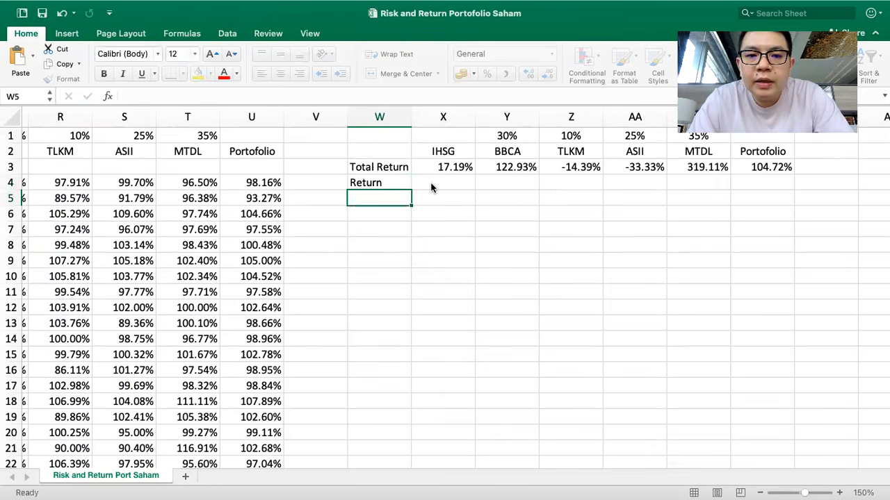
{"action": "type", "text": "Rata"}
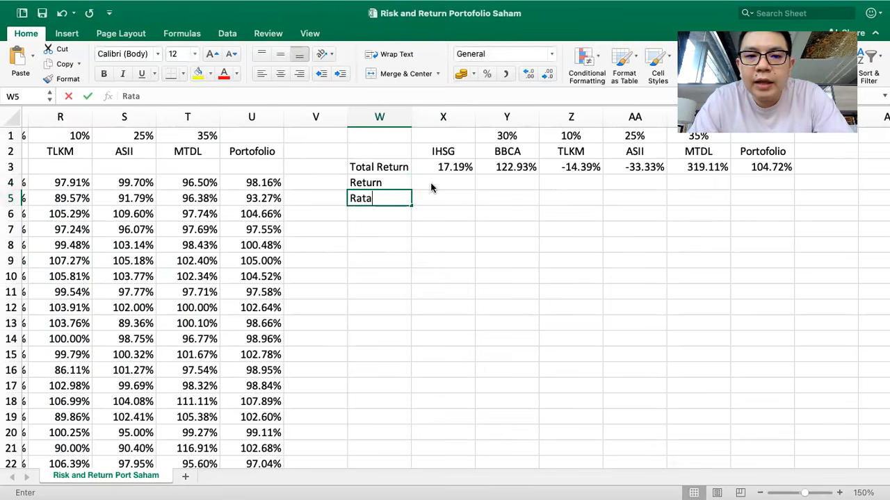
{"action": "type", "text": "-rata bu"}
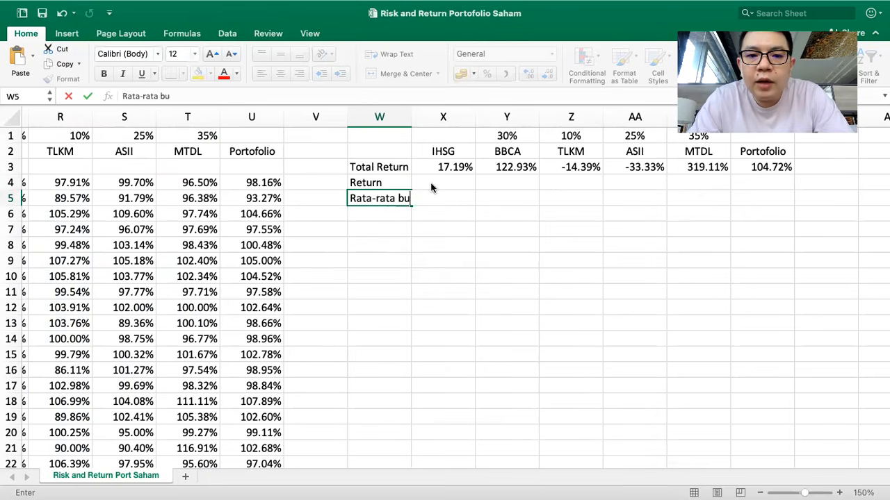
{"action": "type", "text": "lanan"}
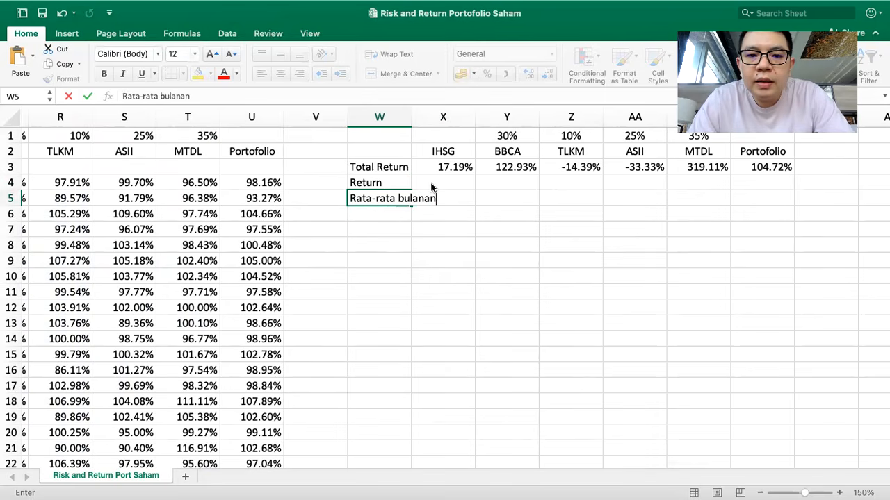
{"action": "key", "text": "Return"}
{"action": "type", "text": "Rata-rata Tahu"}
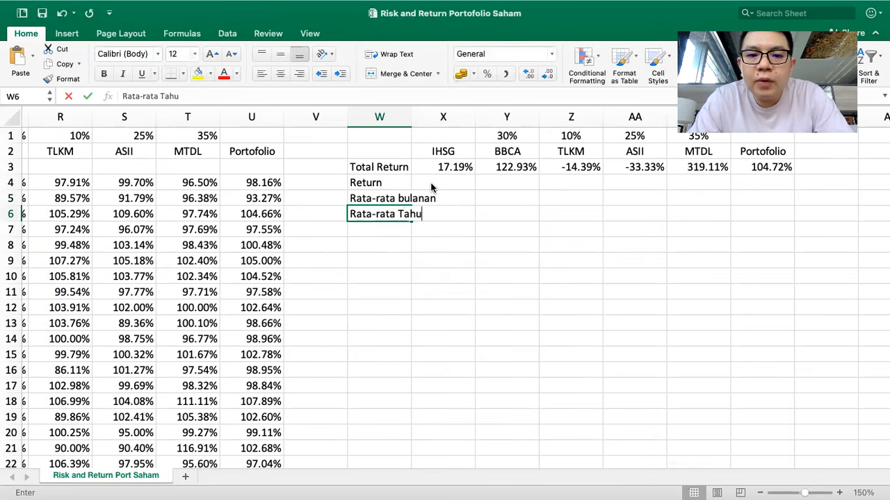
{"action": "type", "text": "nan"}
{"action": "key", "text": "Return"}
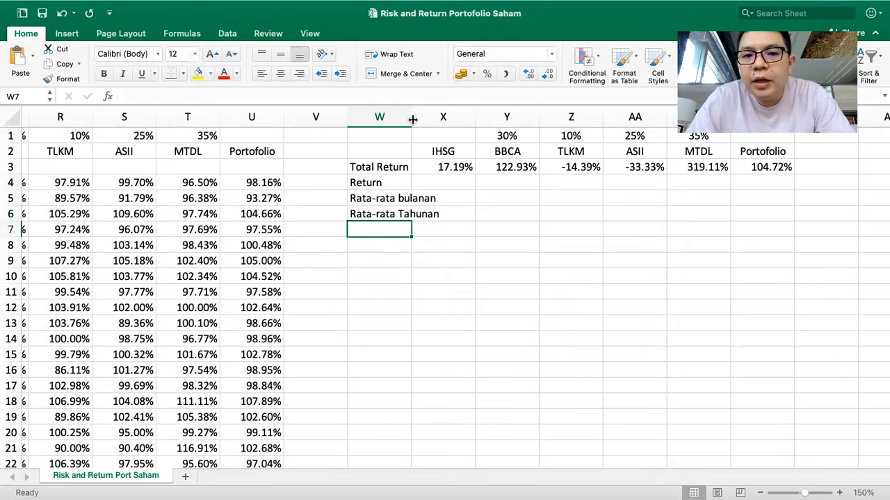
{"action": "double_click", "coordinate": [411, 117]}
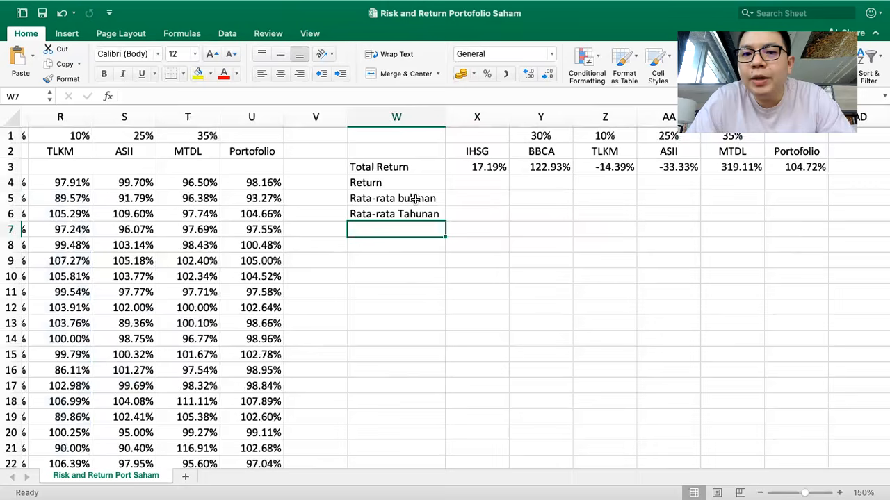
- Right-align the Rata-rata bulanan and Rata-rata Tahunan labels in W5:W6
{"action": "left_click", "coordinate": [528, 243]}
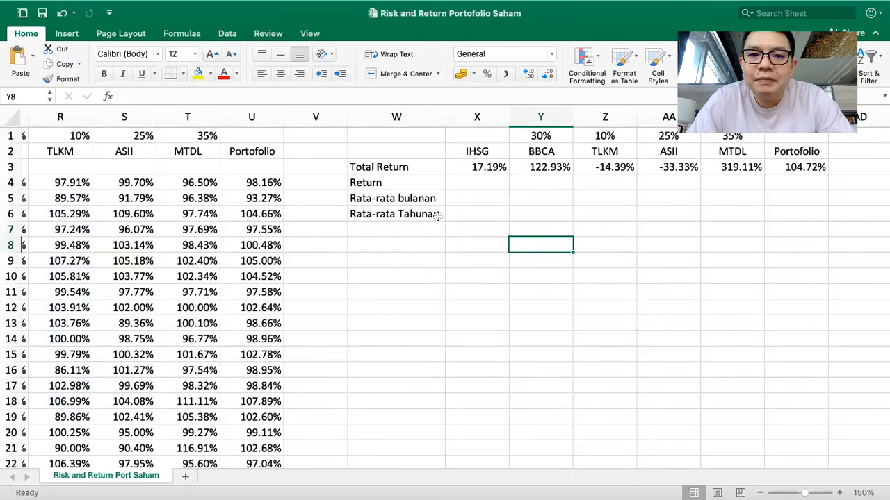
{"action": "scroll", "coordinate": [452, 219], "scroll_direction": "right", "scroll_amount": 1}
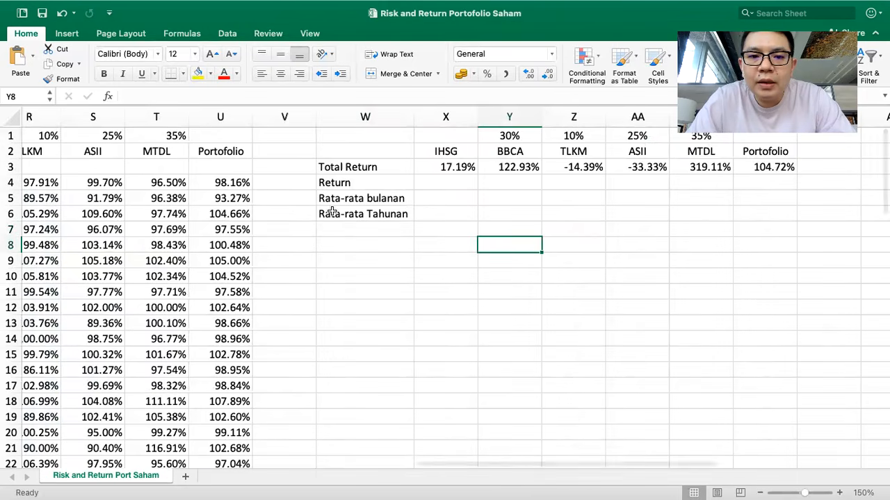
{"action": "left_click", "coordinate": [391, 201]}
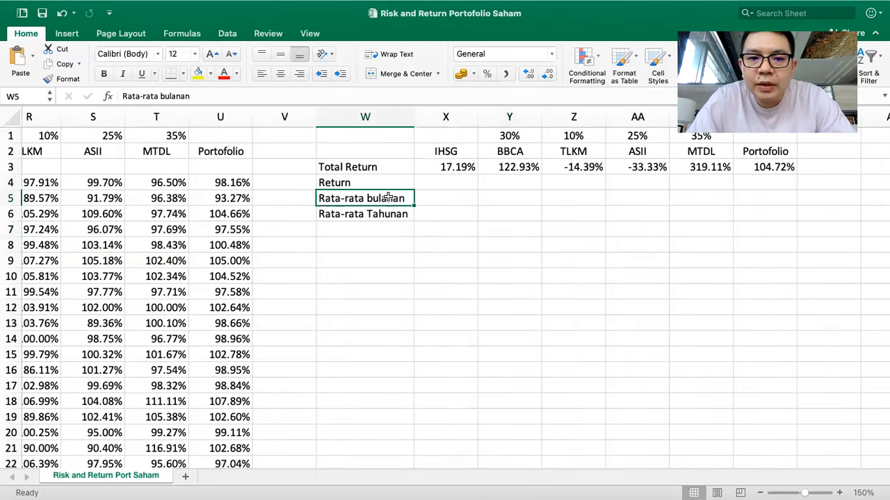
{"action": "left_click_drag", "start_coordinate": [396, 200], "coordinate": [379, 218]}
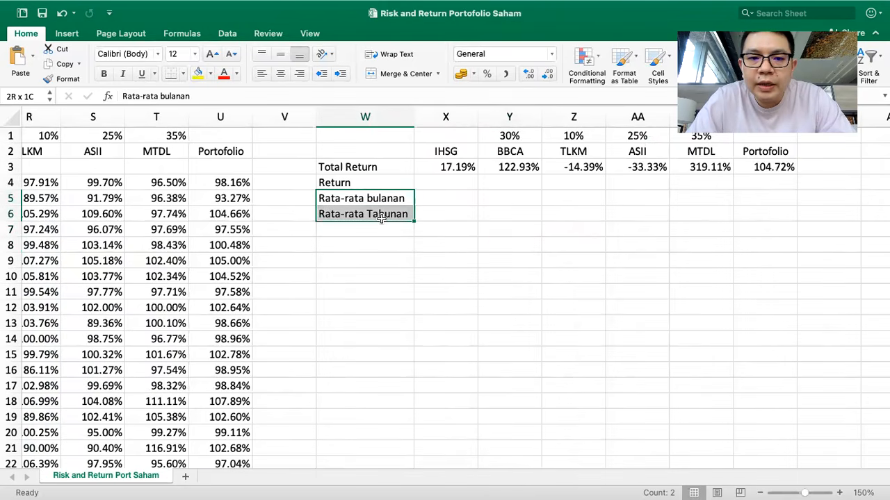
{"action": "left_click", "coordinate": [300, 74]}
- Calculate IHSG's average monthly return in X5 with =GEOMEAN(P4:P63)-1
{"action": "left_click", "coordinate": [451, 198]}
{"action": "type", "text": "="}
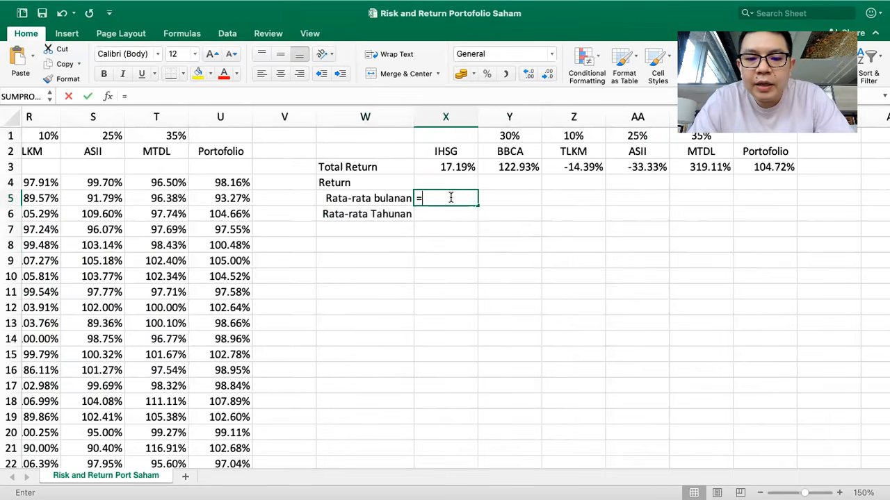
{"action": "type", "text": "geomean("}
{"action": "scroll", "coordinate": [370, 215], "scroll_direction": "left", "scroll_amount": 3}
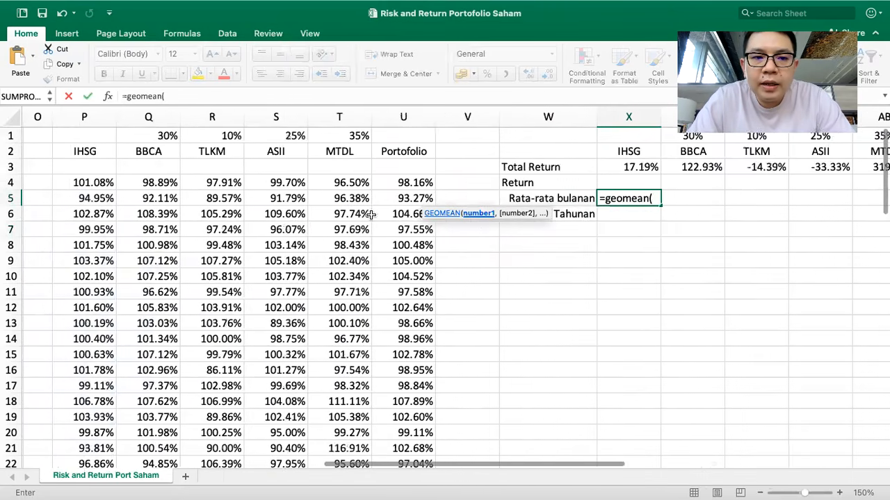
{"action": "scroll", "coordinate": [371, 215], "scroll_direction": "left", "scroll_amount": 2}
{"action": "left_click_drag", "start_coordinate": [197, 183], "coordinate": [198, 230]}
{"action": "left_click_drag", "start_coordinate": [179, 401], "coordinate": [189, 433]}
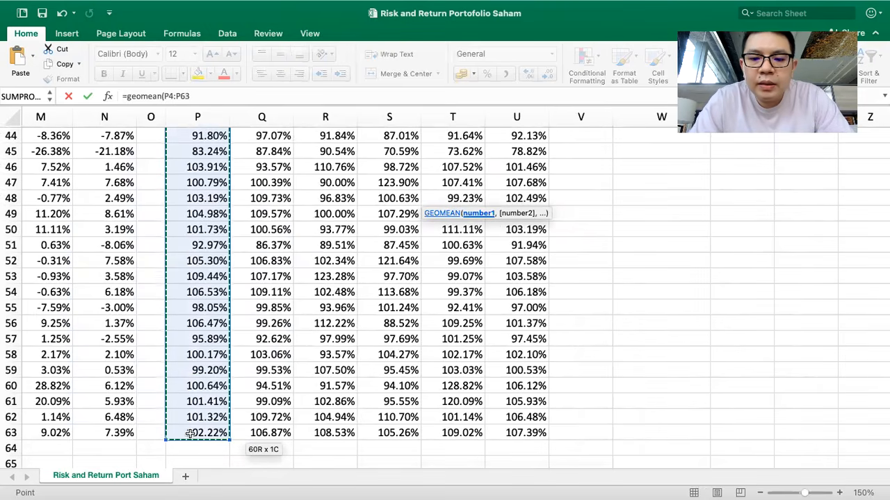
{"action": "type", "text": ")-1"}
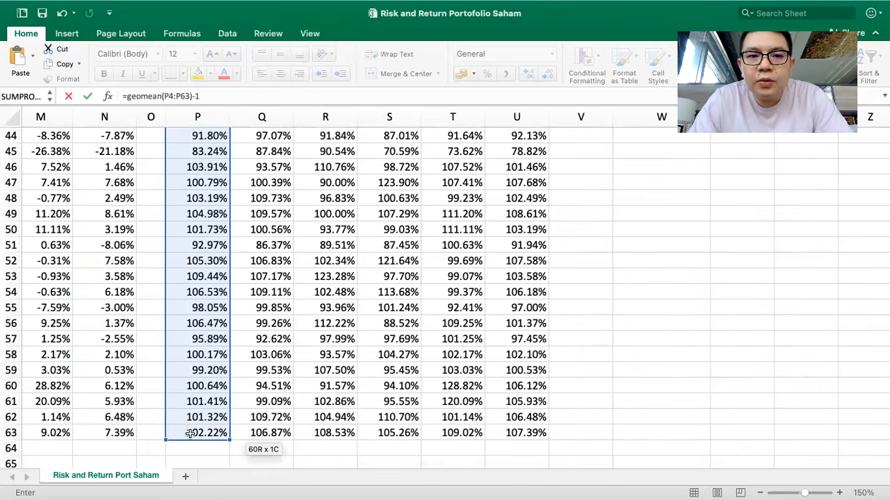
{"action": "key", "text": "Return"}
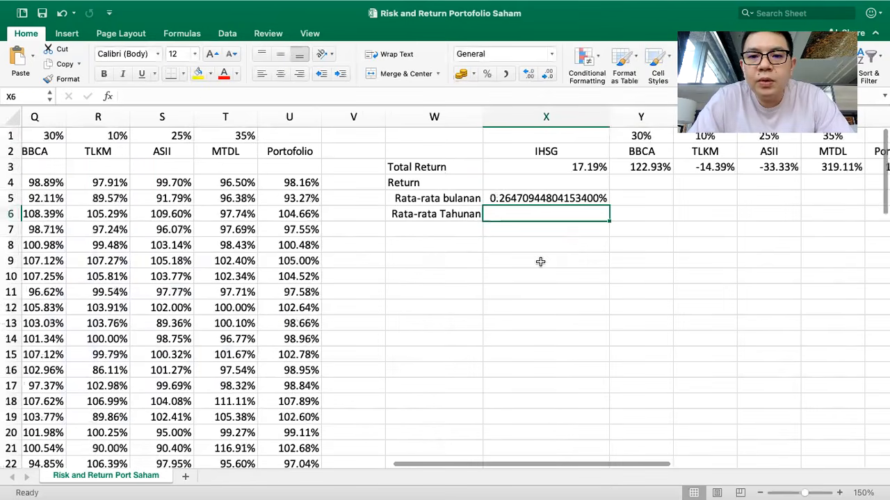
- Reduce X5 to a percentage with four decimal places and fit column X's width to its content
{"action": "double_click", "coordinate": [527, 198]}
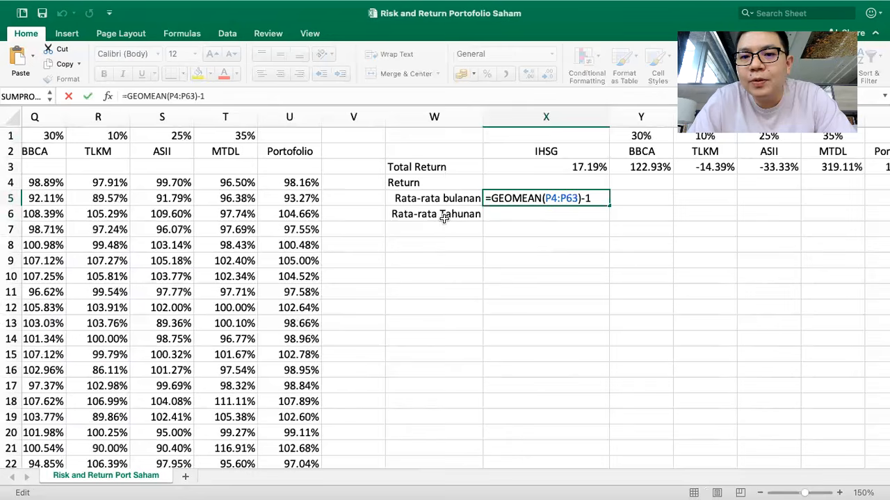
{"action": "key", "text": "Return"}
{"action": "left_click", "coordinate": [527, 198]}
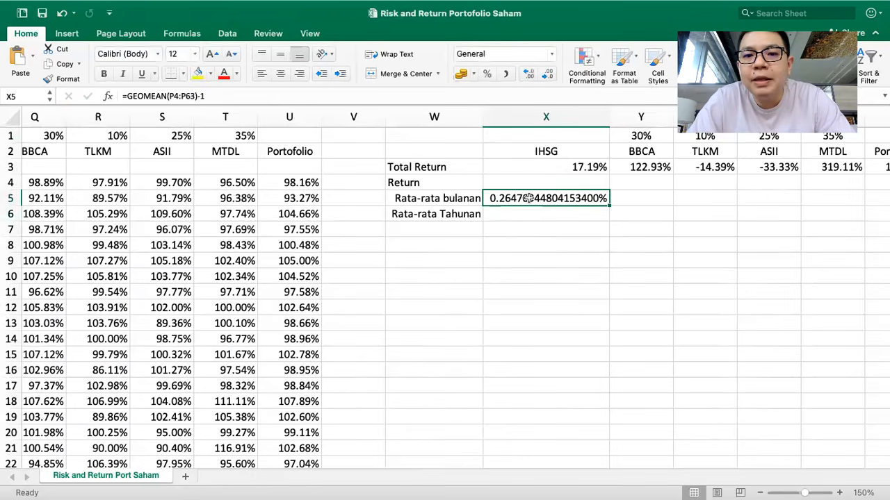
{"action": "left_click", "coordinate": [547, 74]}
{"action": "left_click", "coordinate": [548, 74]}
{"action": "left_click", "coordinate": [547, 74]}
{"action": "left_click", "coordinate": [547, 74]}
{"action": "left_click", "coordinate": [548, 75]}
{"action": "left_click", "coordinate": [547, 74]}
{"action": "left_click", "coordinate": [547, 75]}
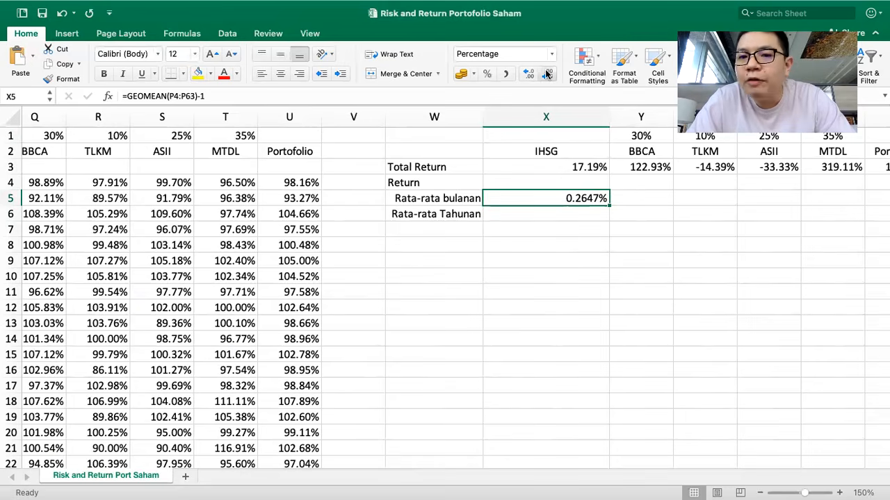
{"action": "double_click", "coordinate": [607, 112]}
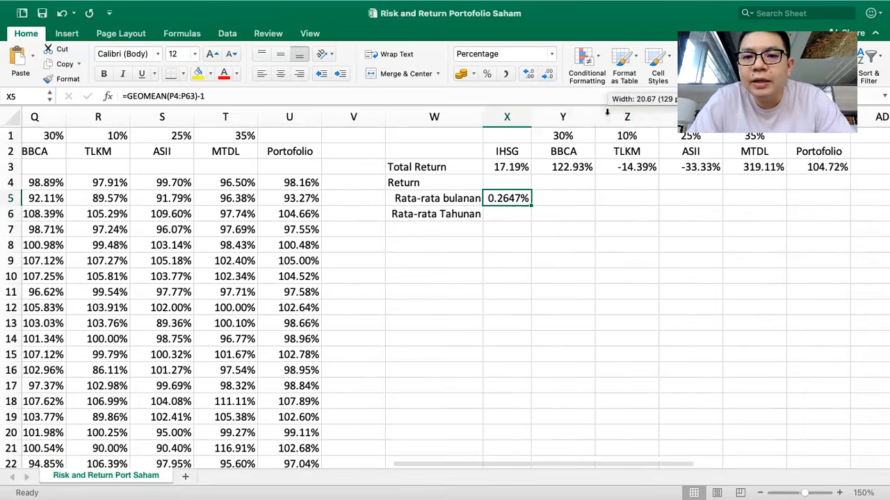
- Fill the average monthly return formula from X5 across to AC5 and go through the value for each stock and the portfolio
{"action": "left_click_drag", "start_coordinate": [530, 205], "coordinate": [818, 206]}
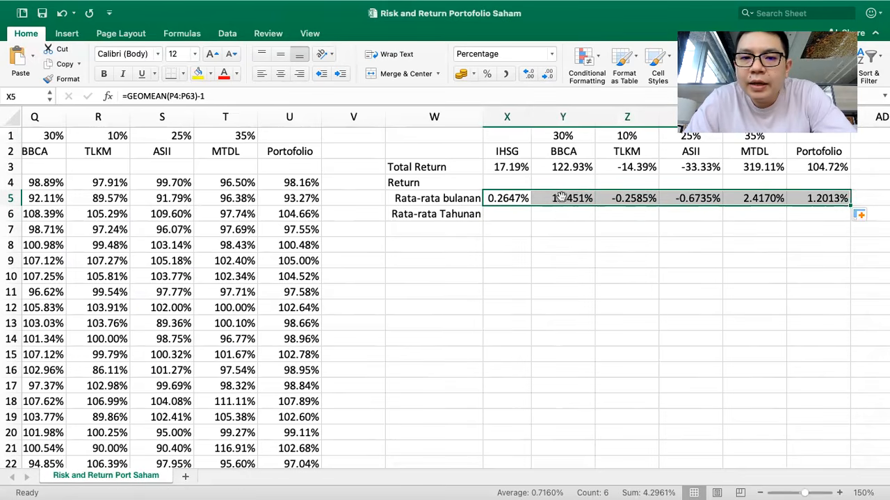
{"action": "left_click", "coordinate": [511, 200]}
{"action": "left_click", "coordinate": [571, 198]}
{"action": "left_click", "coordinate": [629, 198]}
{"action": "left_click", "coordinate": [688, 200]}
{"action": "left_click", "coordinate": [756, 197]}
{"action": "left_click", "coordinate": [813, 198]}
{"action": "scroll", "coordinate": [677, 252], "scroll_direction": "right", "scroll_amount": 2}
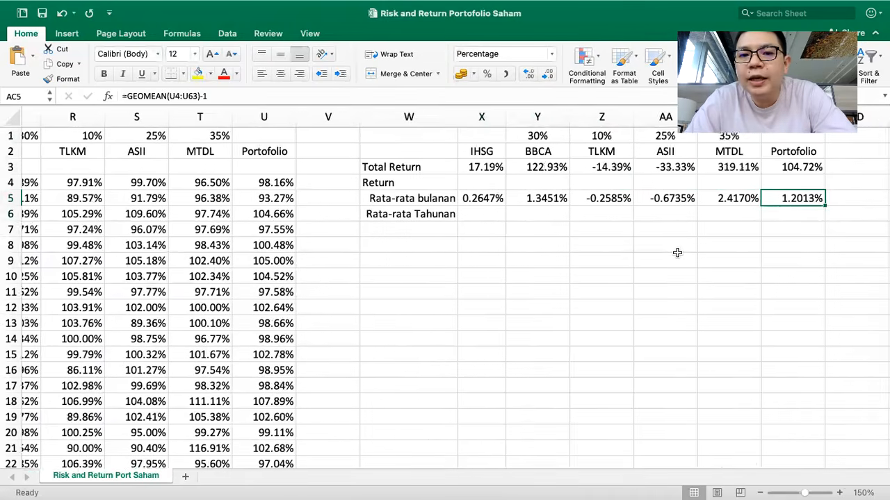
- Calculate IHSG's average annual return in X6 with =(1+X5)^12-1
{"action": "scroll", "coordinate": [677, 252], "scroll_direction": "right", "scroll_amount": 1}
{"action": "left_click", "coordinate": [440, 212]}
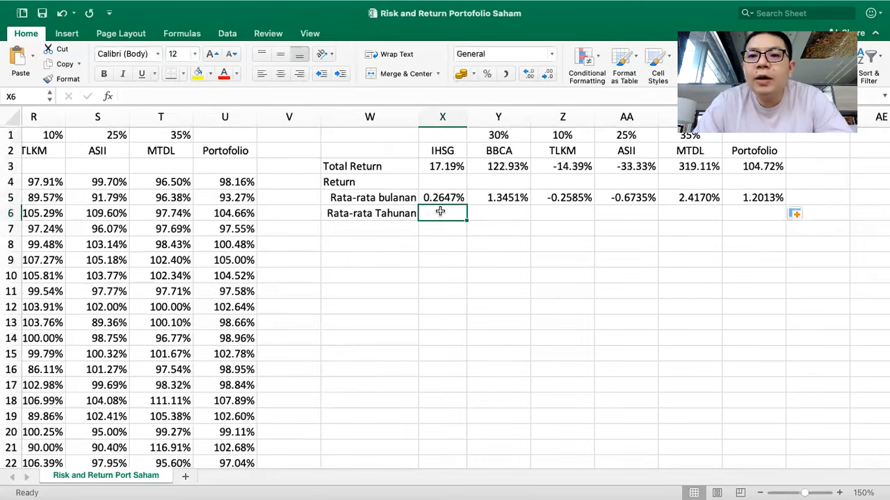
{"action": "type", "text": "=("}
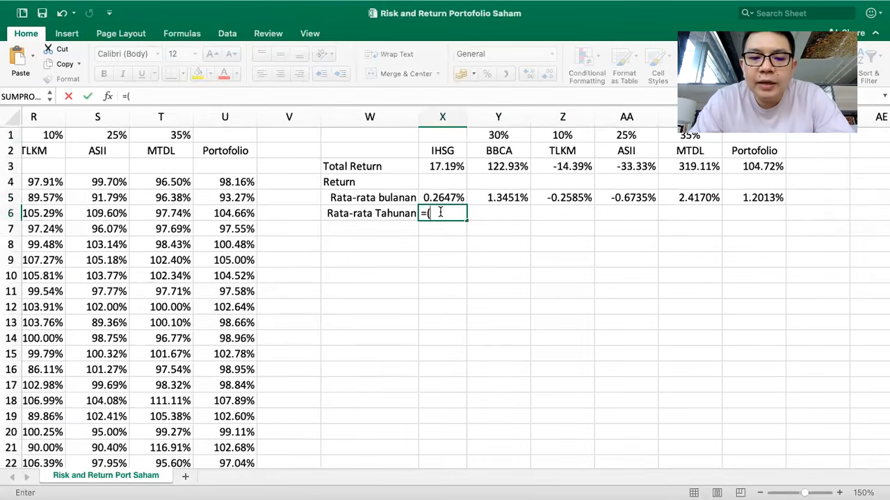
{"action": "type", "text": "1+"}
{"action": "left_click", "coordinate": [448, 198]}
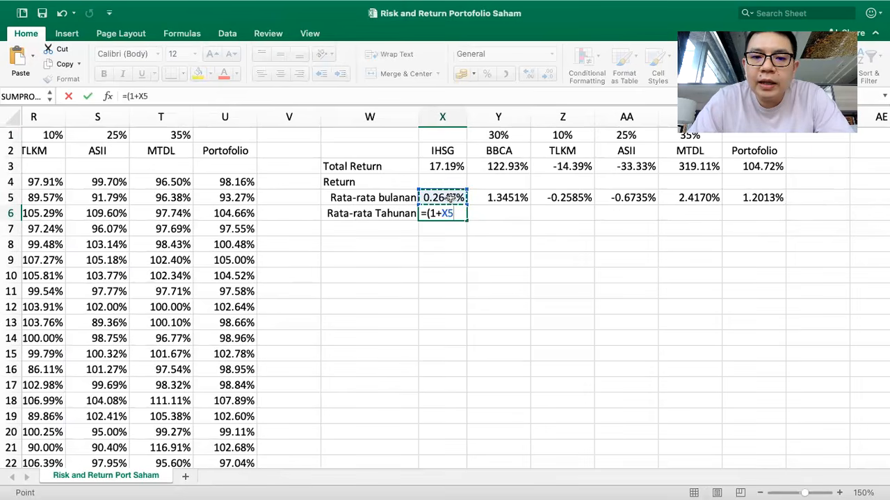
{"action": "type", "text": ")^"}
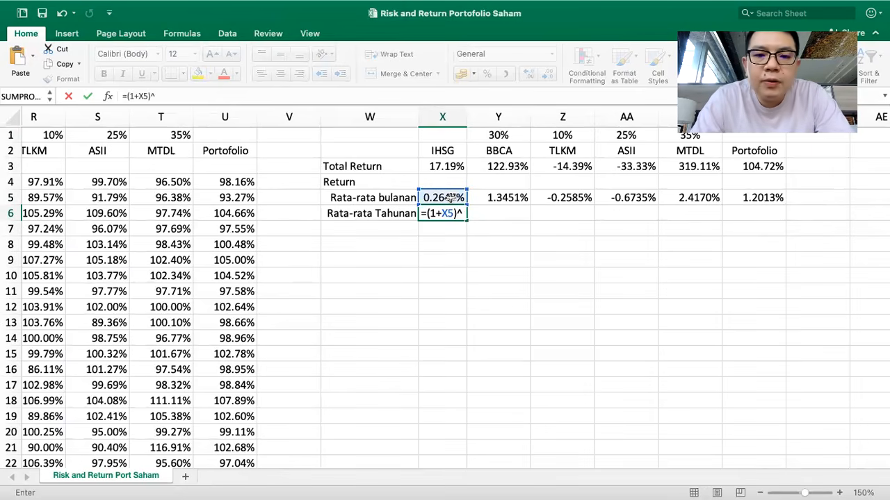
{"action": "key", "text": "Return"}
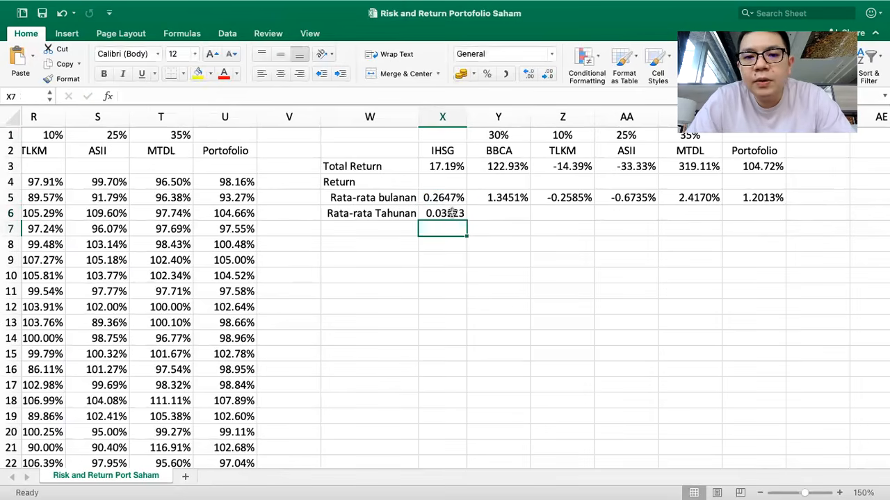
- Format X6 as a percentage with two decimal places and fill its formula across to AC6
{"action": "left_click", "coordinate": [451, 214]}
{"action": "left_click", "coordinate": [486, 73]}
{"action": "left_click", "coordinate": [528, 73]}
{"action": "left_click", "coordinate": [528, 73]}
{"action": "left_click_drag", "start_coordinate": [467, 219], "coordinate": [757, 212]}
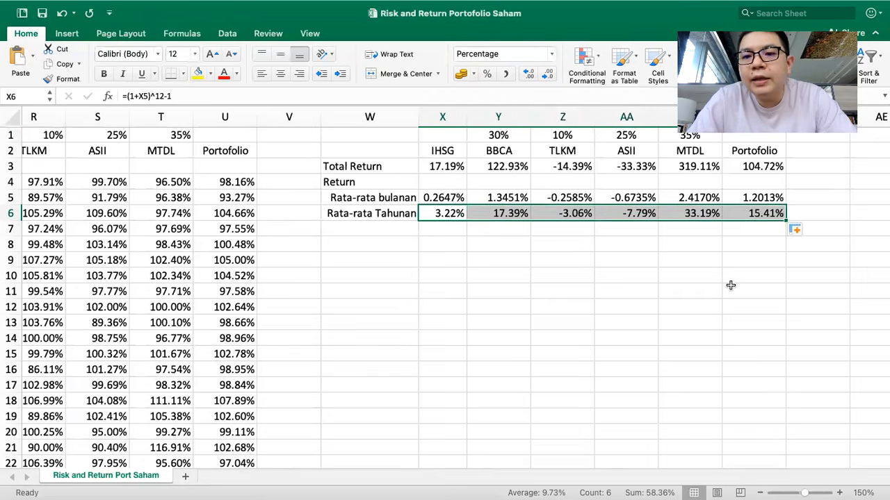
{"action": "scroll", "coordinate": [731, 286], "scroll_direction": "right", "scroll_amount": 1}
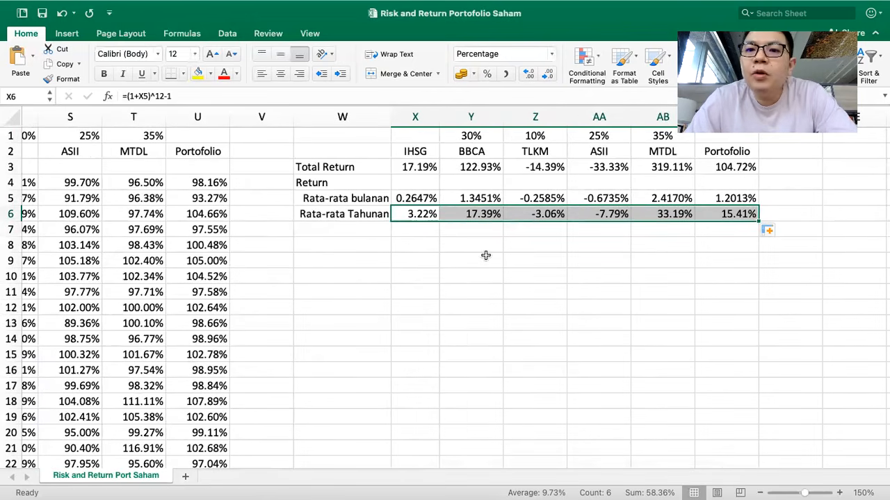
- Cross-check IHSG's annual return in X7 with =RATE(5,,-B3,B63), using its first and last index values
{"action": "left_click", "coordinate": [412, 225]}
{"action": "type", "text": "=r"}
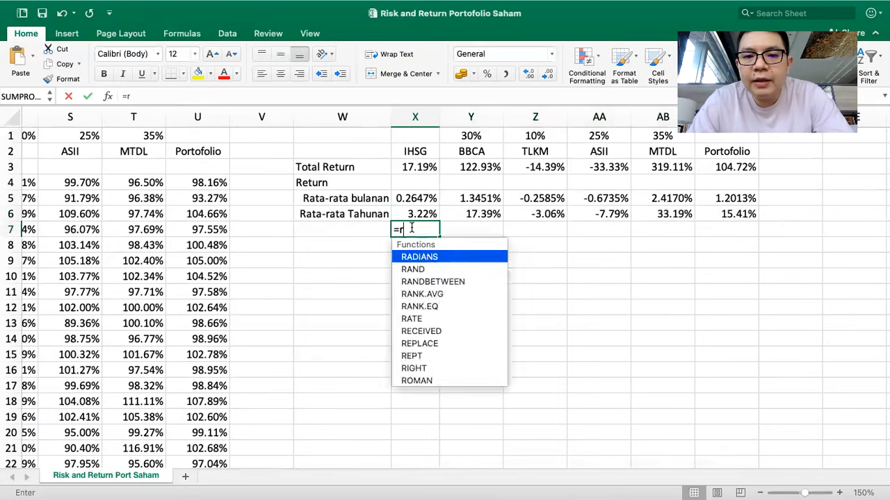
{"action": "type", "text": "ate("}
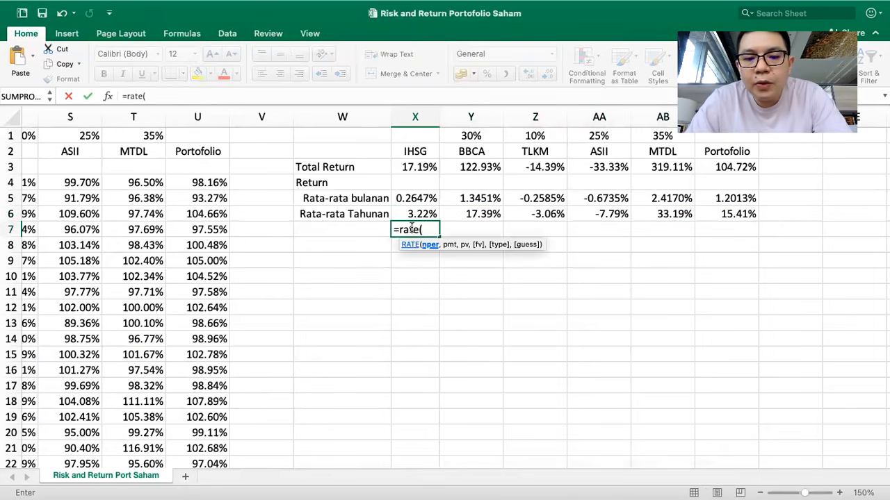
{"action": "type", "text": "5,,-"}
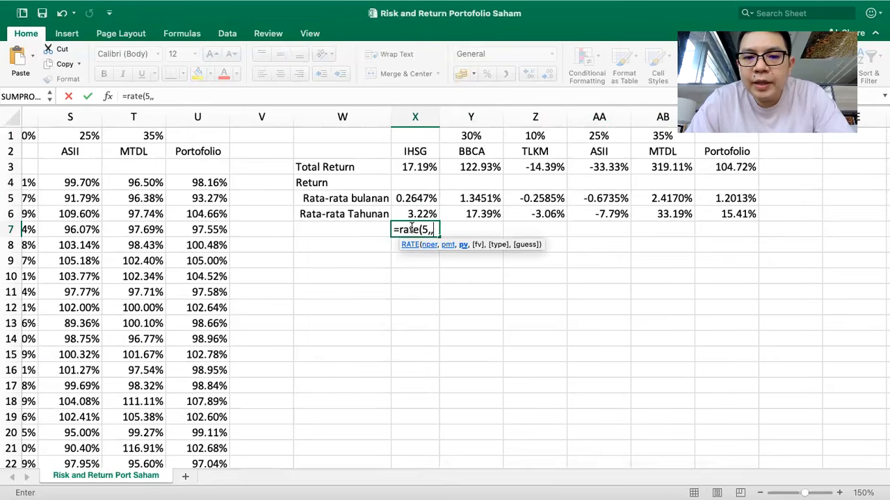
{"action": "scroll", "coordinate": [500, 277], "scroll_direction": "left", "scroll_amount": 15}
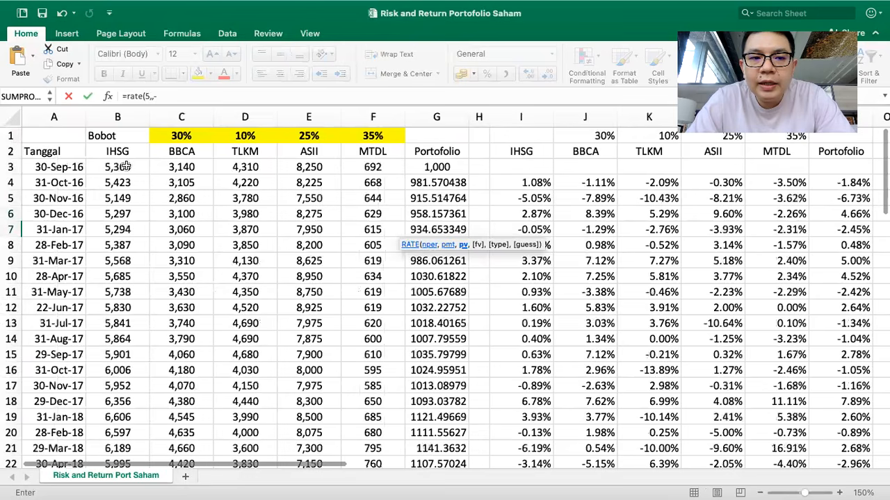
{"action": "left_click", "coordinate": [127, 167]}
{"action": "type", "text": ","}
{"action": "scroll", "coordinate": [115, 183], "scroll_direction": "down", "scroll_amount": 15}
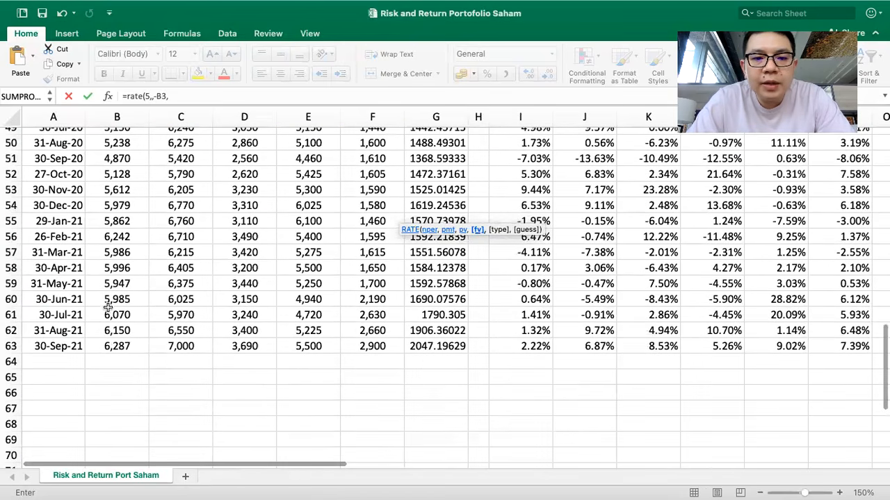
{"action": "left_click", "coordinate": [108, 345]}
{"action": "key", "text": "Return"}
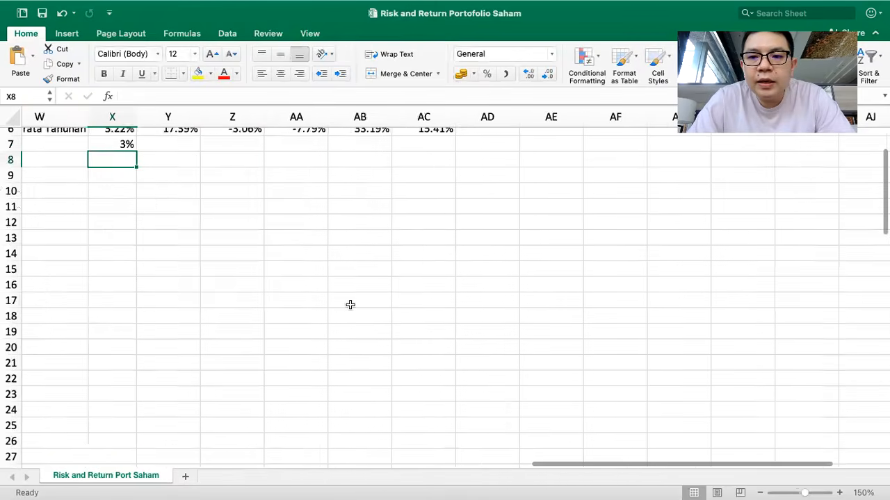
- Examine the RATE formula in X7 and compare its period count and references with the dated IHSG prices
{"action": "left_click", "coordinate": [251, 226]}
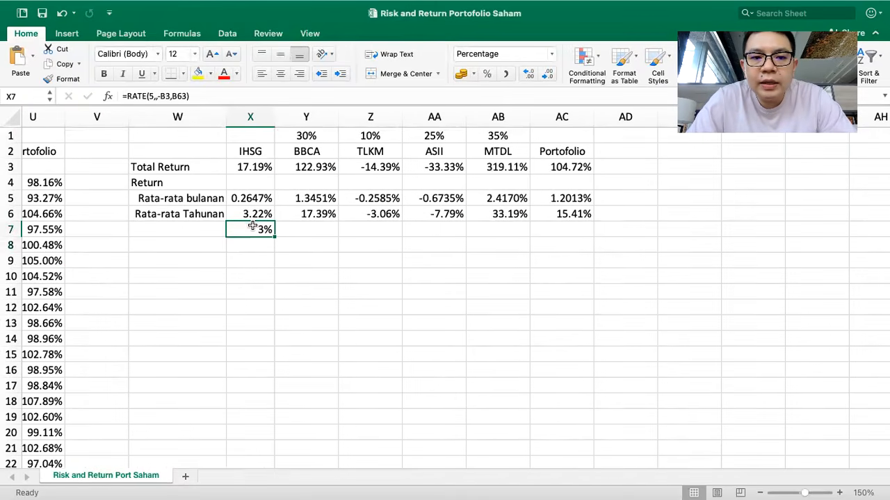
{"action": "double_click", "coordinate": [252, 229]}
{"action": "scroll", "coordinate": [299, 275], "scroll_direction": "left", "scroll_amount": 5}
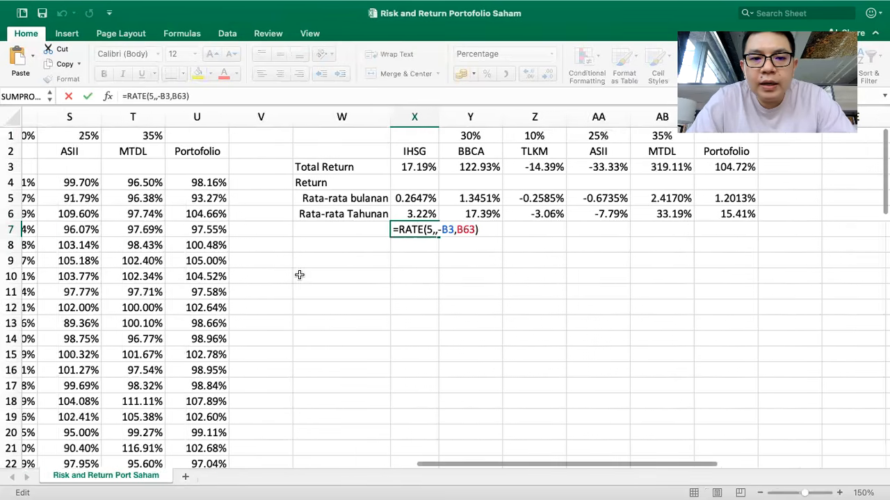
{"action": "scroll", "coordinate": [299, 275], "scroll_direction": "left", "scroll_amount": 15}
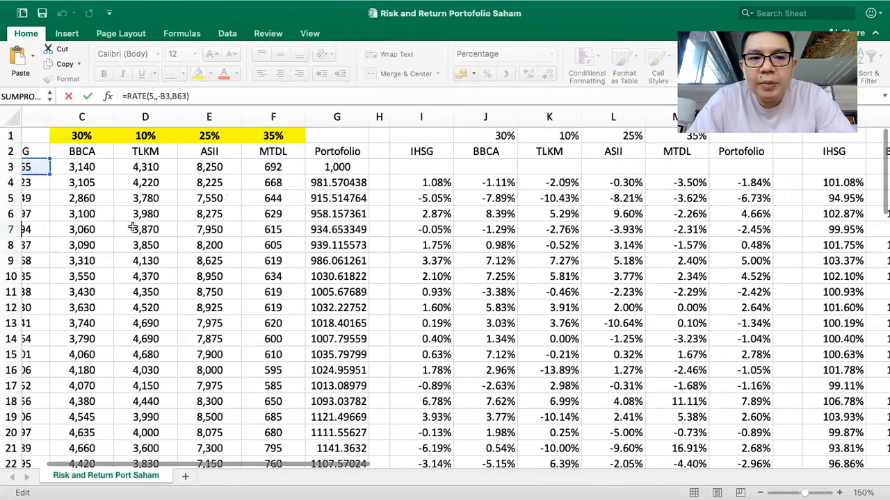
{"action": "scroll", "coordinate": [132, 227], "scroll_direction": "down", "scroll_amount": 14}
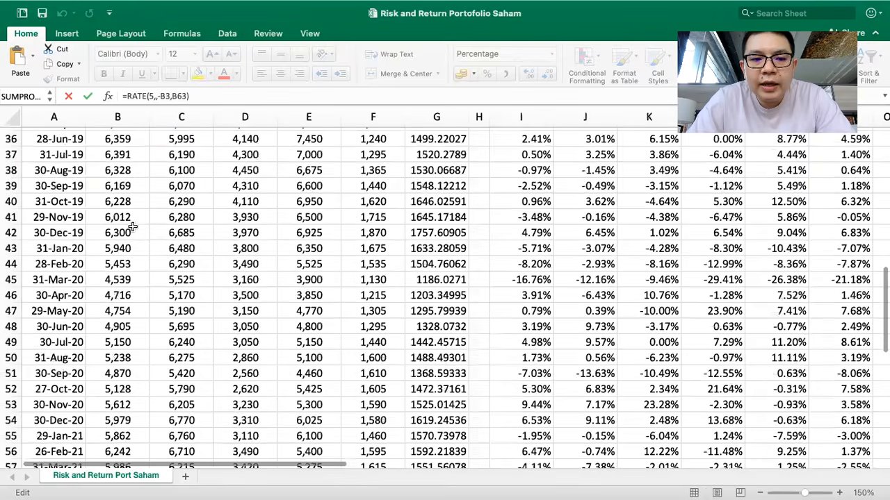
{"action": "scroll", "coordinate": [132, 227], "scroll_direction": "up", "scroll_amount": 14}
{"action": "scroll", "coordinate": [133, 227], "scroll_direction": "right", "scroll_amount": 15}
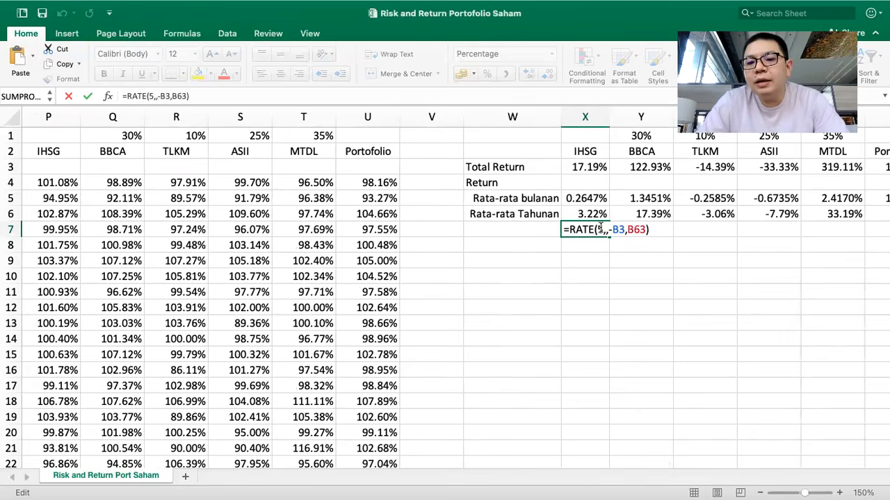
{"action": "key", "text": "Return"}
- Show the RATE result in X7 as a percentage with two decimal places
{"action": "scroll", "coordinate": [584, 240], "scroll_direction": "right", "scroll_amount": 1}
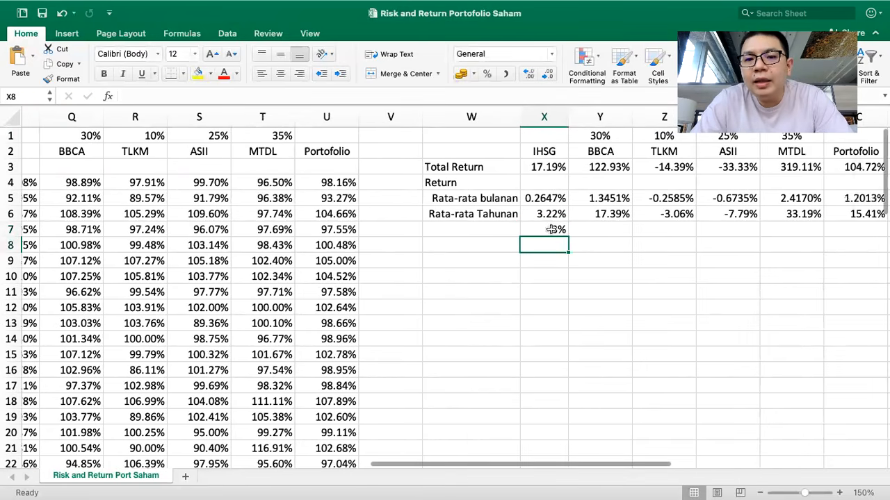
{"action": "left_click", "coordinate": [563, 230]}
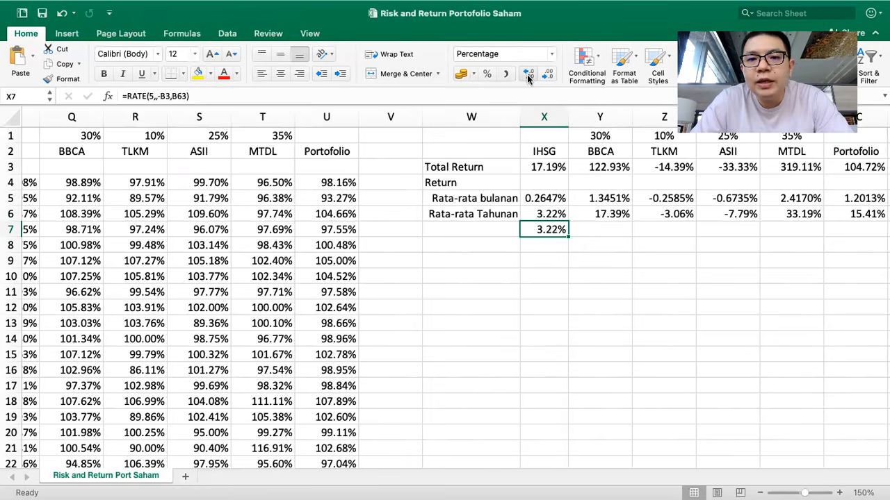
- Fill the RATE formula from X7 across to AC7 to compare with row 6, and clear X7:AC7
{"action": "scroll", "coordinate": [592, 242], "scroll_direction": "right", "scroll_amount": 2}
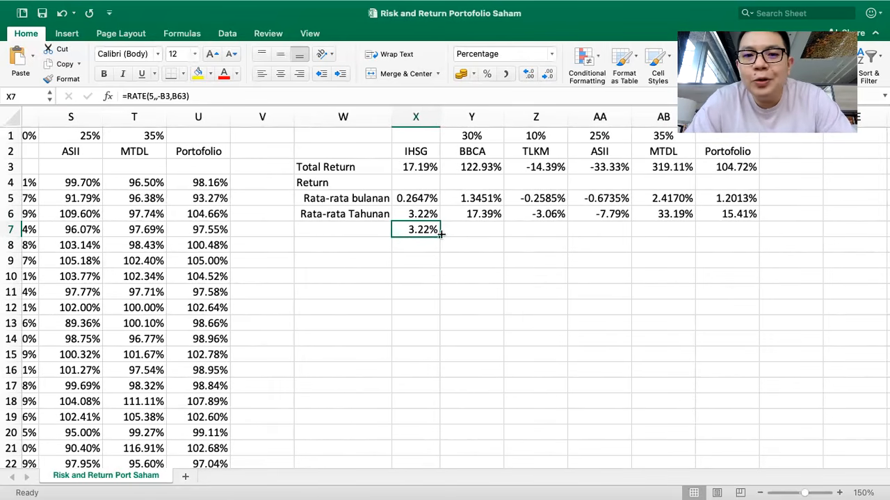
{"action": "left_click_drag", "start_coordinate": [441, 236], "coordinate": [776, 258]}
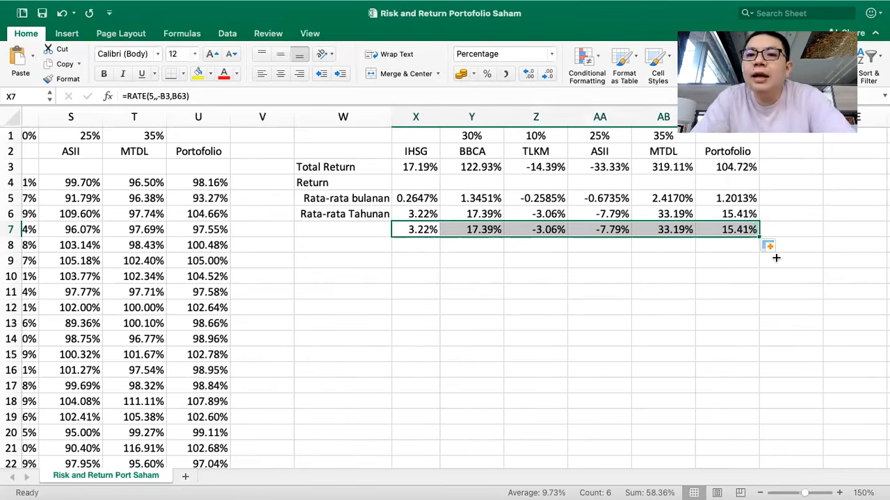
{"action": "key", "text": "Delete"}
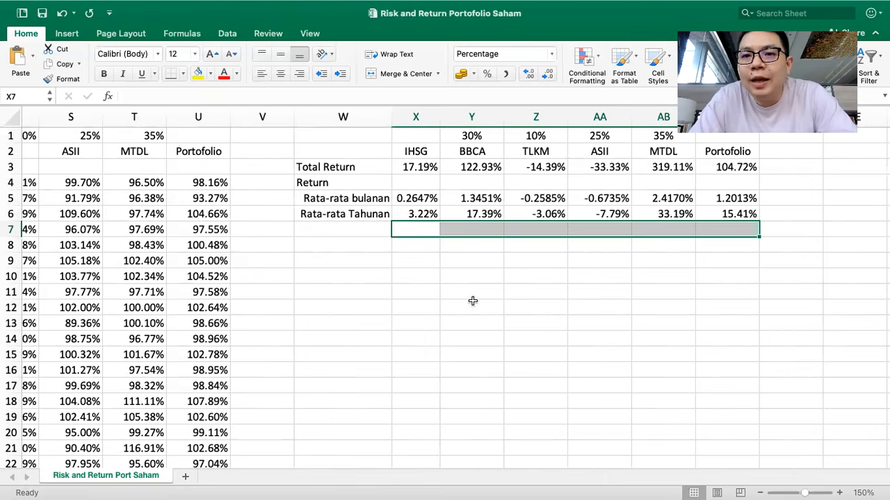
- Enter the heading "Risiko" in W7 and the row label "Std Dev Bulanan" in W8
{"action": "left_click", "coordinate": [342, 216]}
{"action": "left_click", "coordinate": [323, 228]}
{"action": "type", "text": "Ri"}
{"action": "key", "text": "Return"}
{"action": "type", "text": "Std Dev Bulana"}
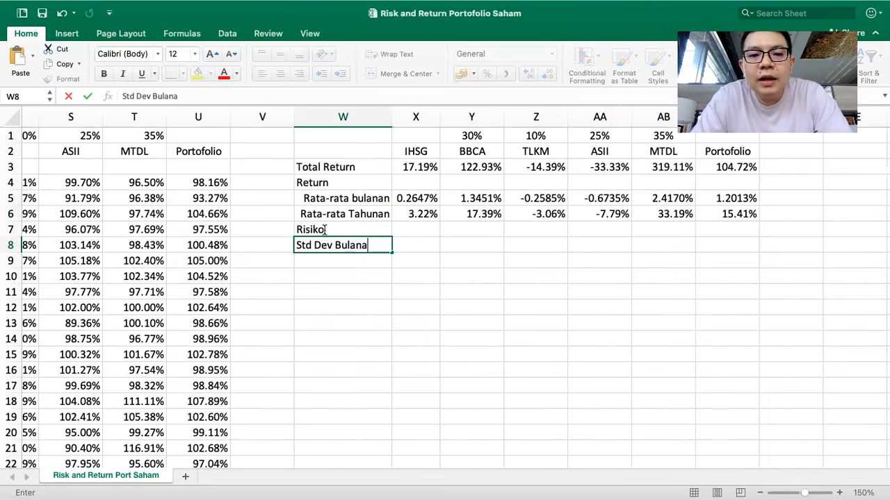
{"action": "key", "text": "Return"}
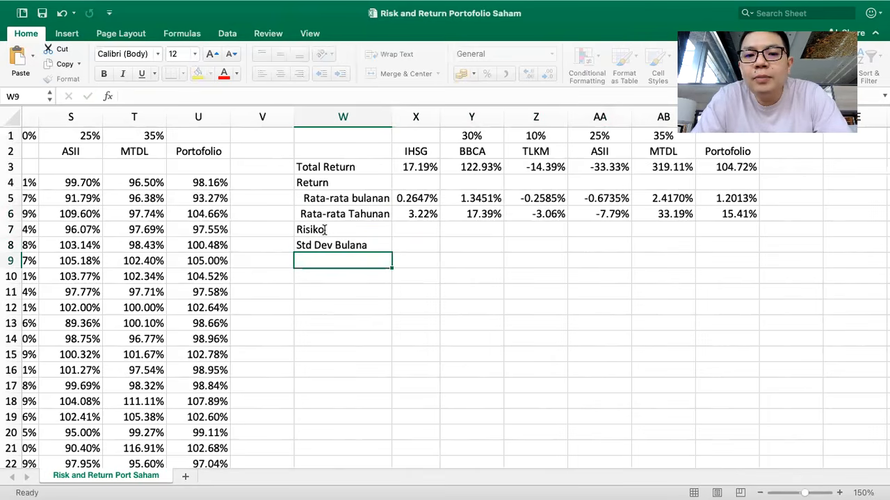
{"action": "double_click", "coordinate": [380, 245]}
{"action": "type", "text": "n"}
{"action": "key", "text": "Return"}
- Enter the label "Std Dev Tahunan" in W9 and right-align both standard deviation labels in W8:W9
{"action": "type", "text": "Std "}
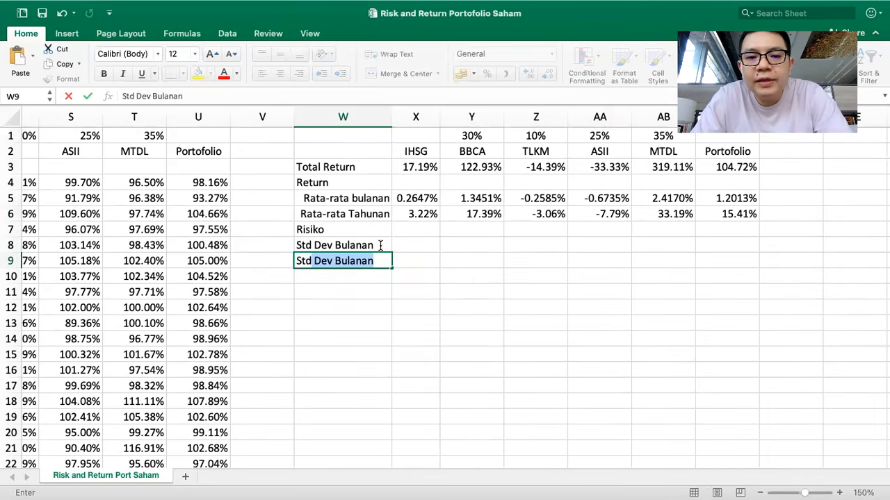
{"action": "type", "text": "Dev "}
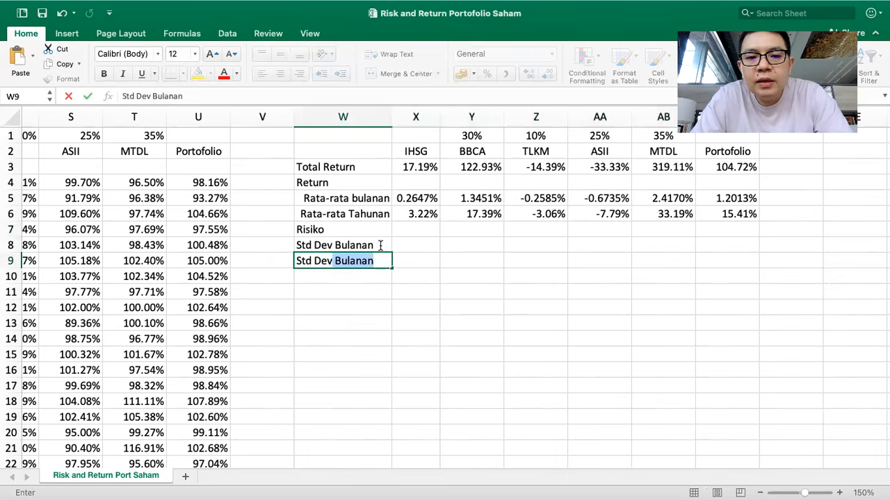
{"action": "type", "text": "Tah"}
{"action": "key", "text": "BackSpace"}
{"action": "type", "text": "ahunan"}
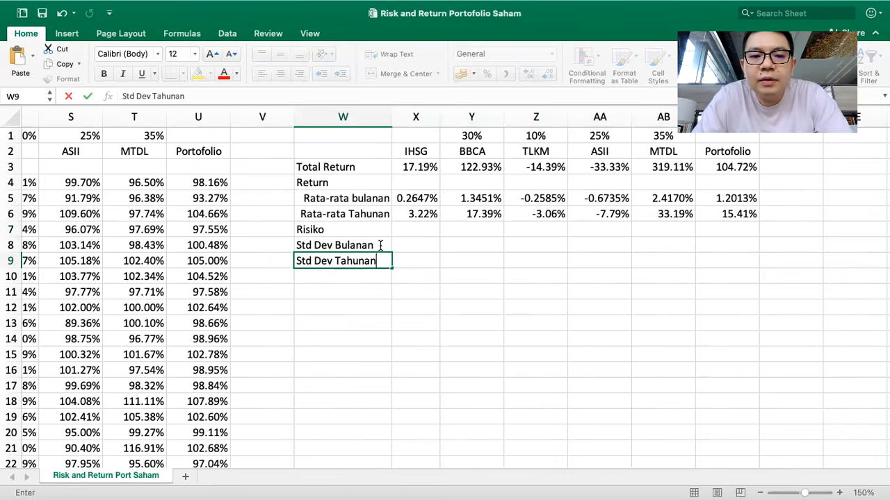
{"action": "key", "text": "Return"}
{"action": "left_click", "coordinate": [368, 247]}
{"action": "left_click_drag", "start_coordinate": [368, 247], "coordinate": [364, 260]}
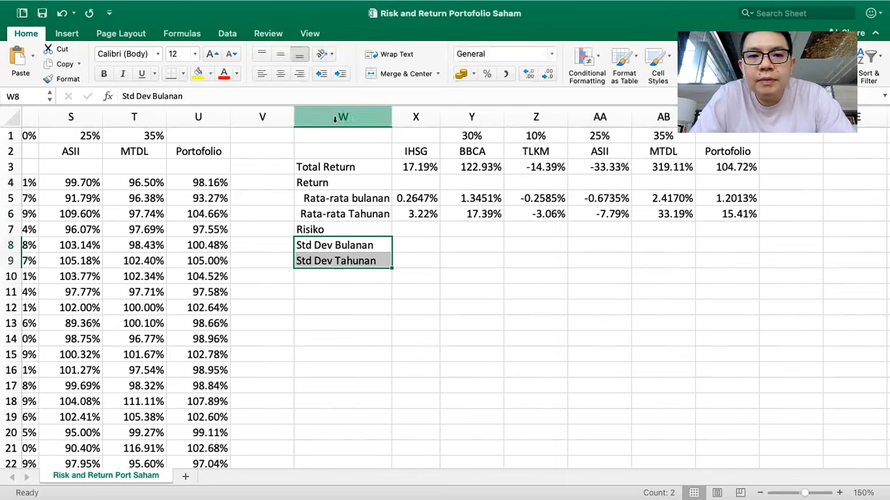
{"action": "left_click", "coordinate": [303, 75]}
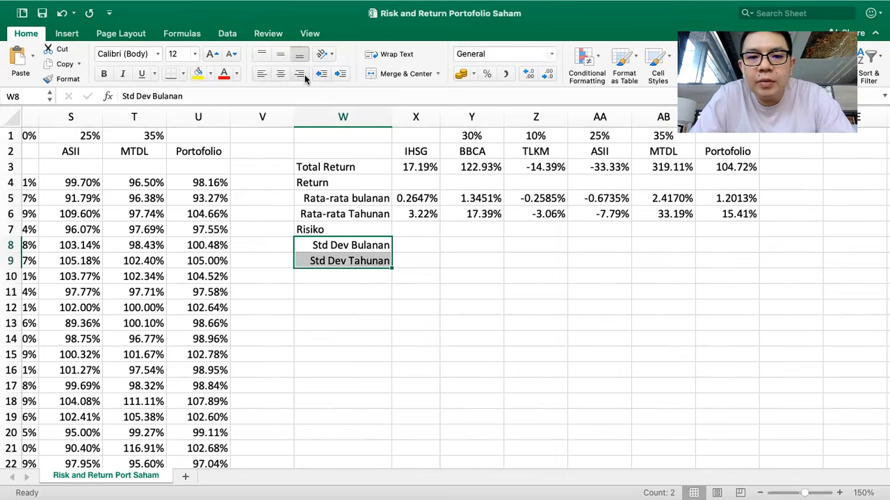
- Calculate IHSG's monthly standard deviation in X8 with =STDEVA(I4:I63) over its monthly returns
{"action": "left_click", "coordinate": [411, 244]}
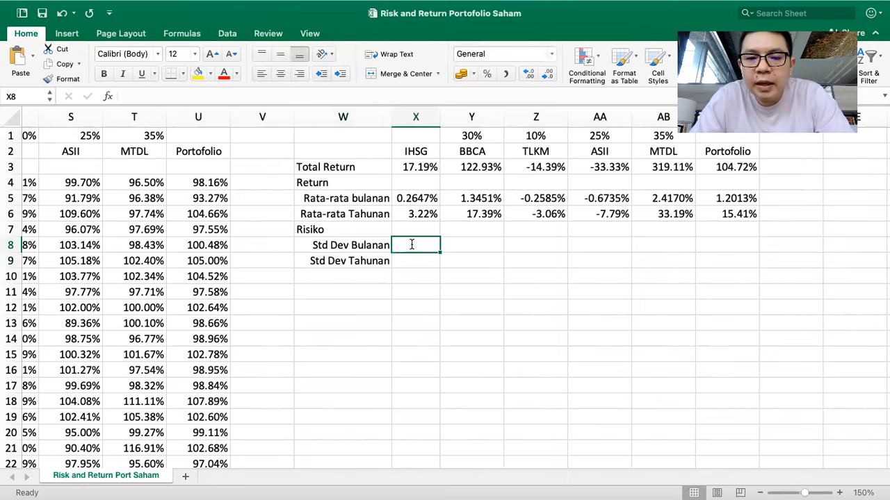
{"action": "type", "text": "=stdeva("}
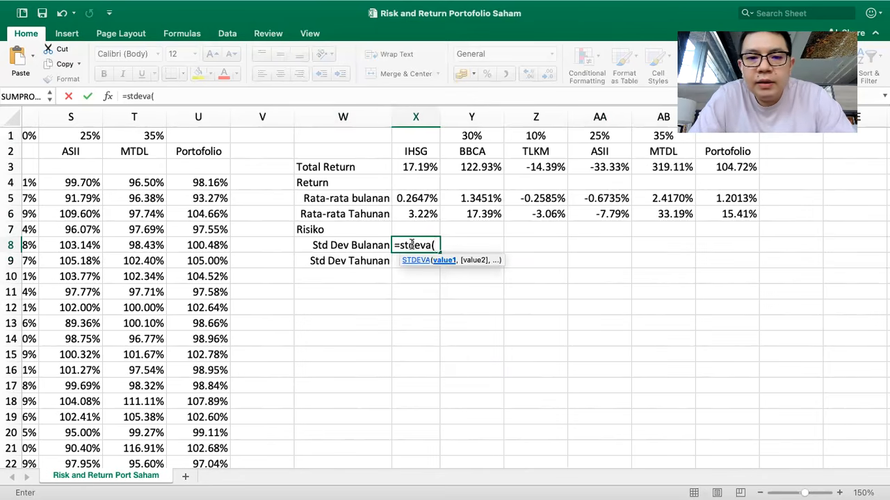
{"action": "scroll", "coordinate": [336, 310], "scroll_direction": "left", "scroll_amount": 15}
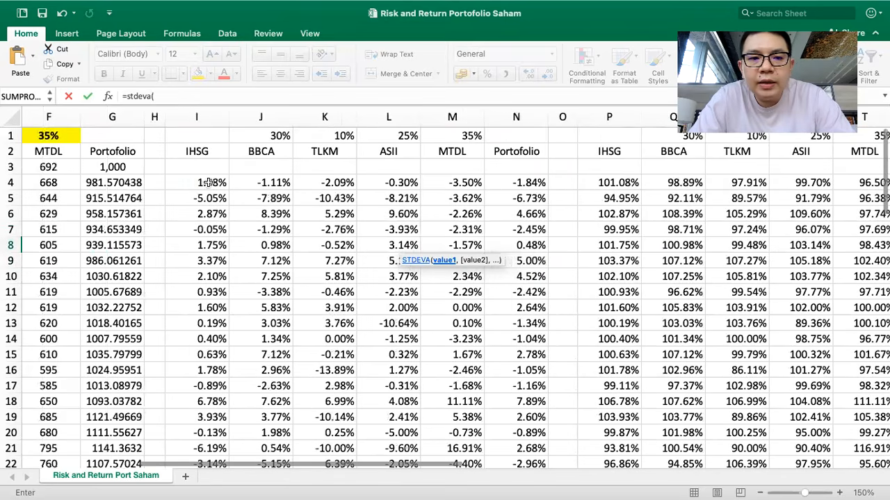
{"action": "left_click_drag", "start_coordinate": [207, 182], "coordinate": [198, 433]}
{"action": "key", "text": "Return"}
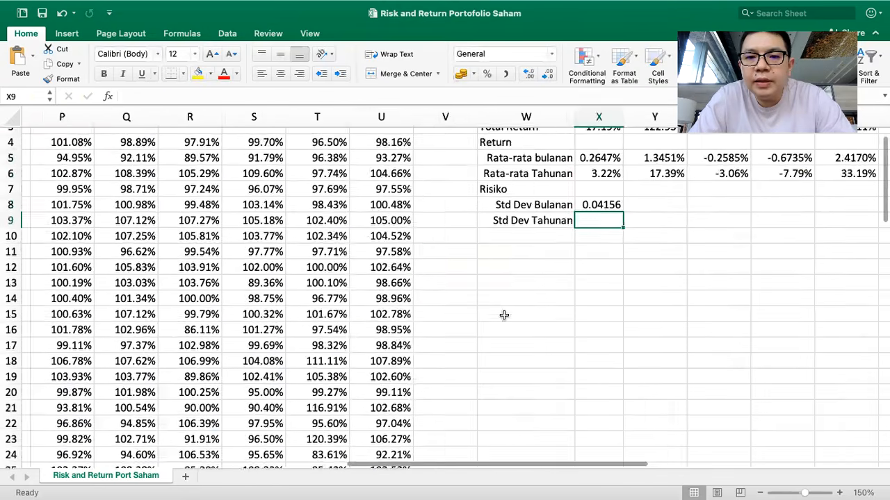
- Format X8 as a percentage with four decimal places and fill its formula across to AC8
{"action": "left_click", "coordinate": [352, 246]}
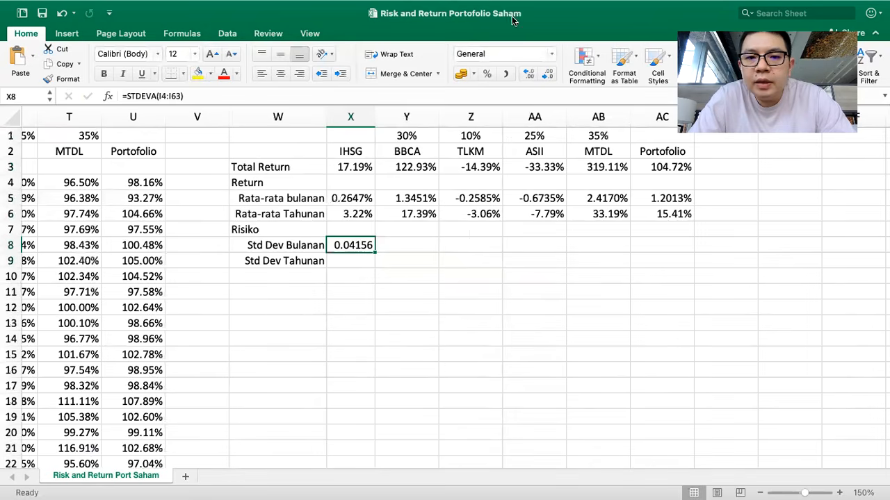
{"action": "left_click", "coordinate": [486, 73]}
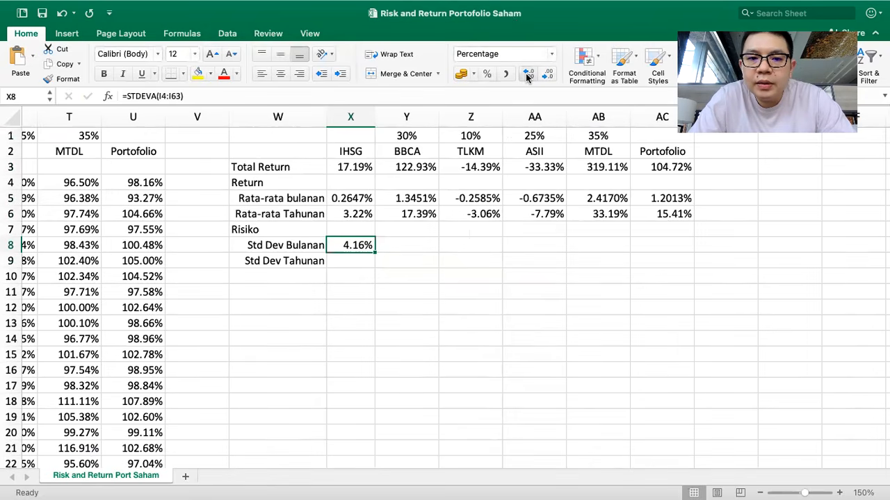
{"action": "left_click", "coordinate": [529, 75]}
{"action": "left_click", "coordinate": [528, 75]}
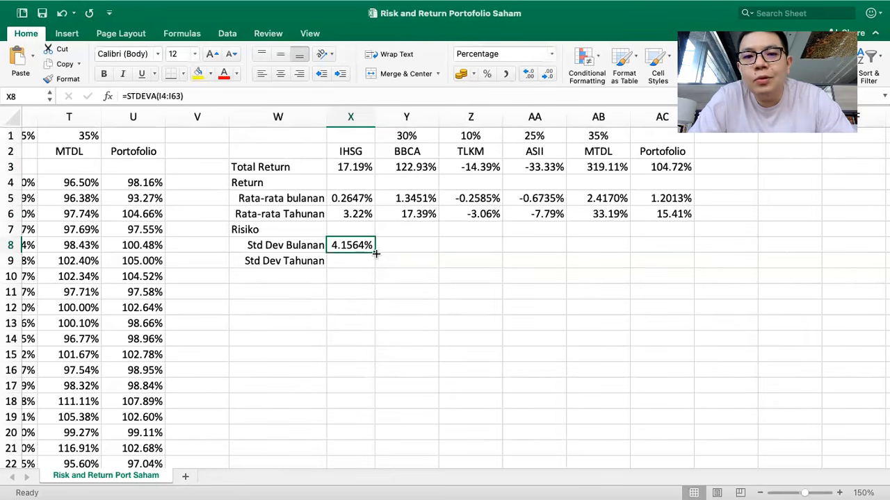
{"action": "left_click_drag", "start_coordinate": [373, 252], "coordinate": [681, 245]}
- Annualise IHSG's monthly standard deviation in X9 with the formula =X8*12^0.5
{"action": "left_click", "coordinate": [356, 262]}
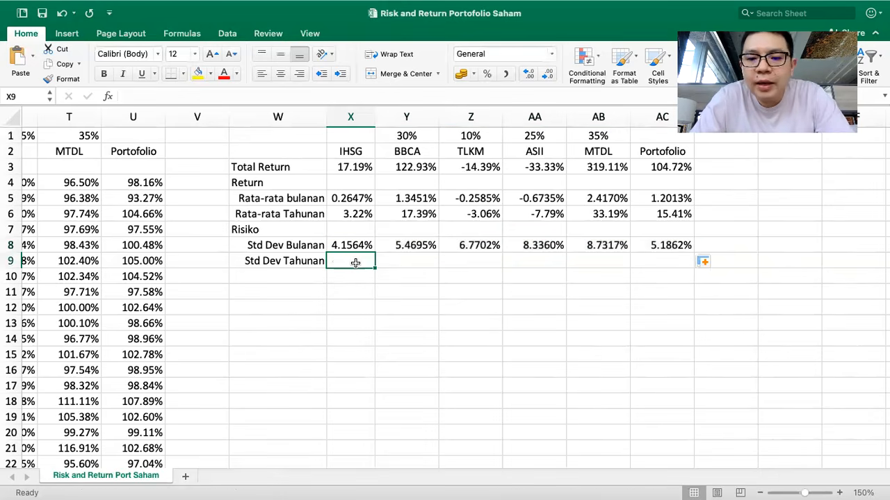
{"action": "type", "text": "="}
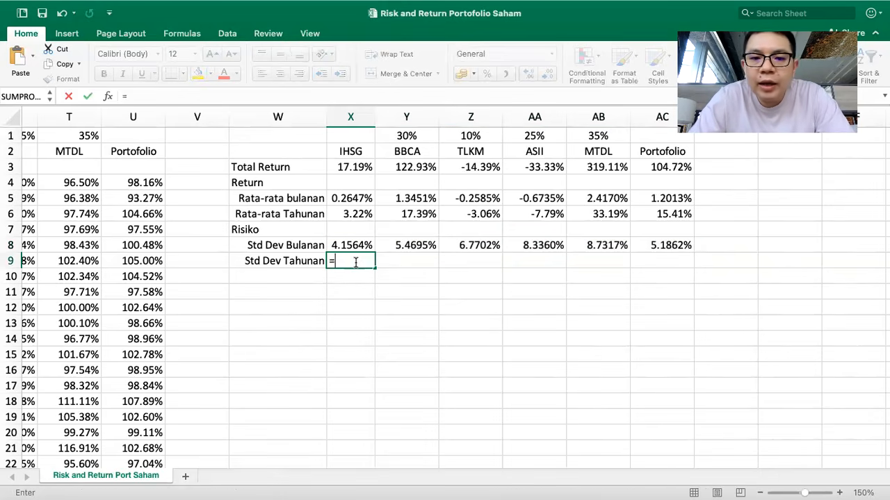
{"action": "left_click", "coordinate": [355, 245]}
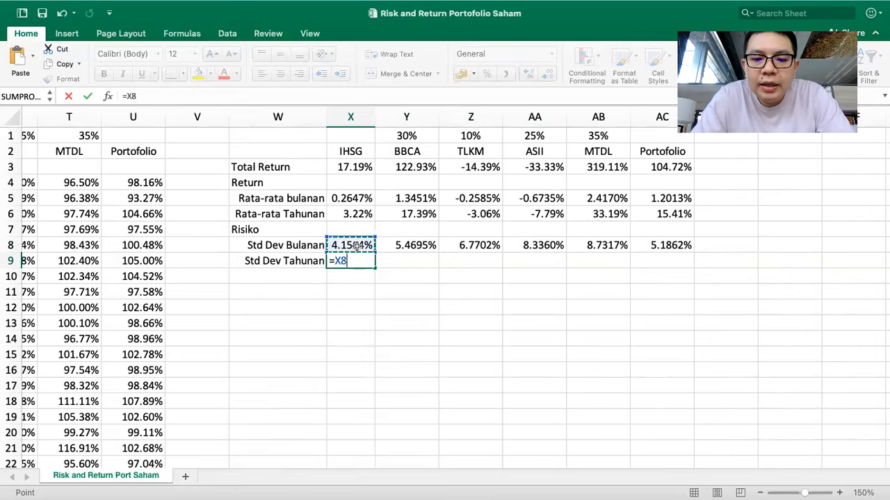
{"action": "type", "text": "*12^.5"}
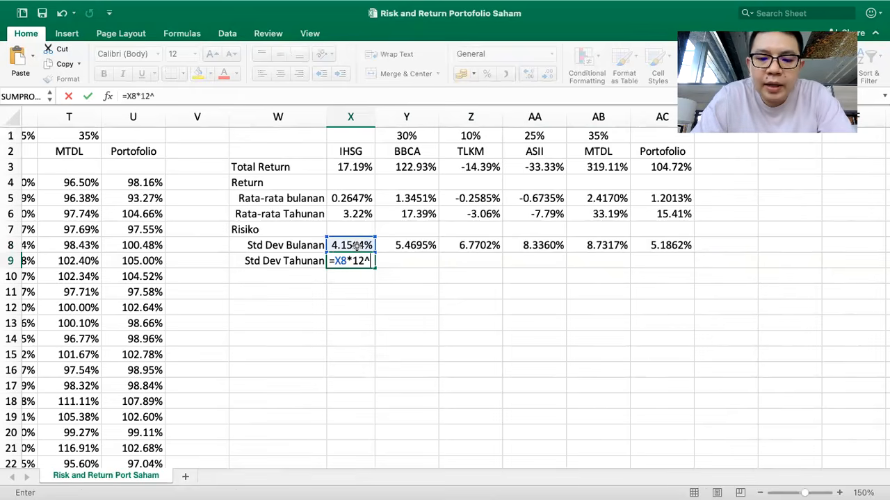
{"action": "key", "text": "Return"}
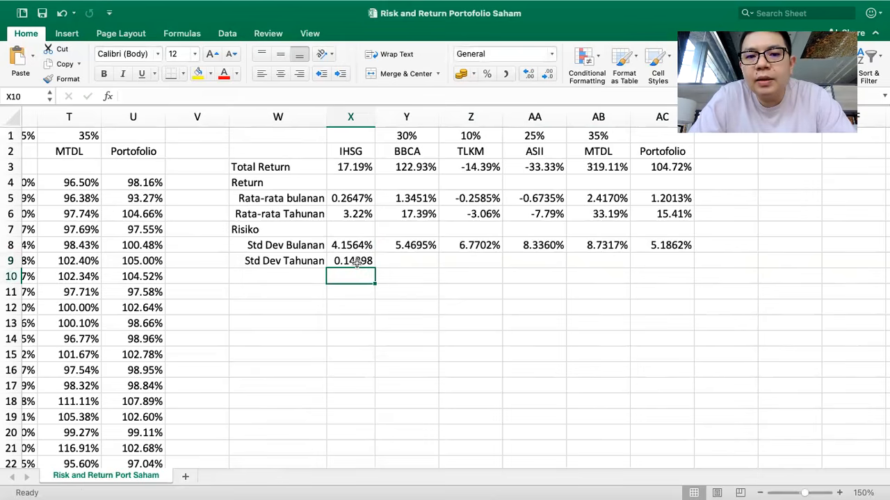
- Format X9 as a percentage with two decimal places and fill its formula across to AC9
{"action": "left_click", "coordinate": [357, 261]}
{"action": "left_click", "coordinate": [487, 75]}
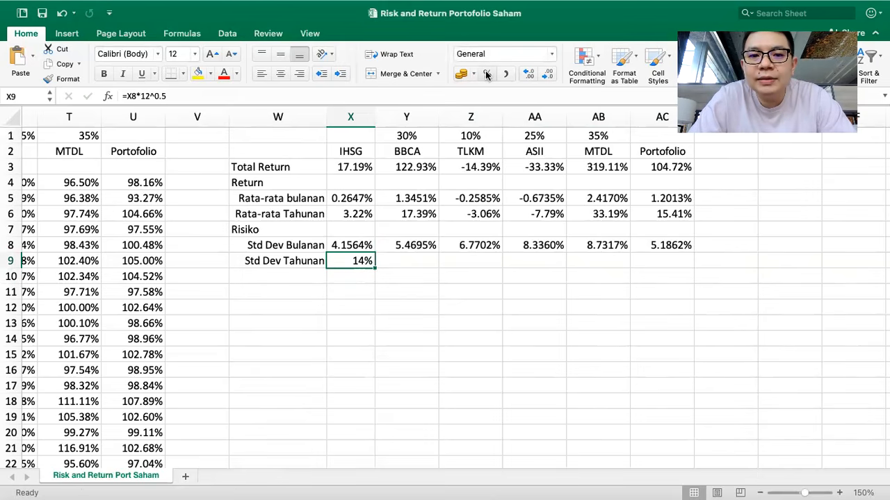
{"action": "left_click", "coordinate": [528, 74]}
{"action": "left_click", "coordinate": [529, 74]}
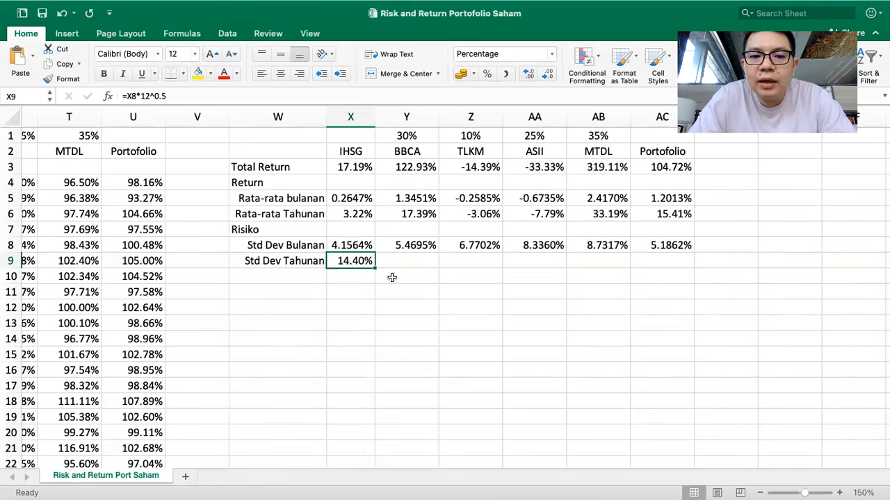
{"action": "left_click_drag", "start_coordinate": [374, 268], "coordinate": [662, 262]}
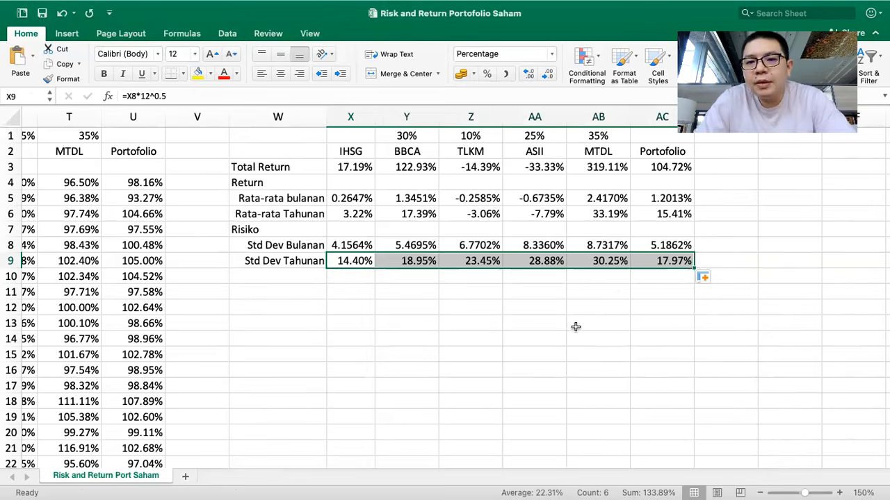
{"action": "left_click_drag", "start_coordinate": [415, 258], "coordinate": [586, 256]}
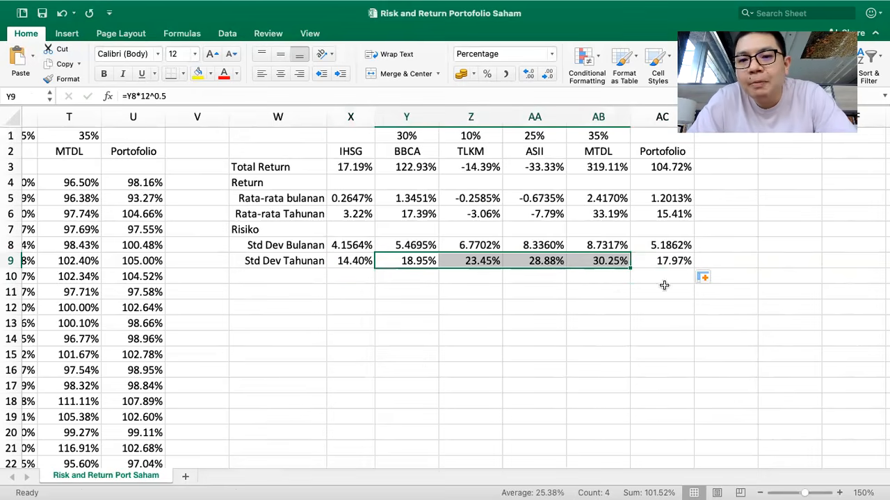
{"action": "left_click", "coordinate": [683, 261]}
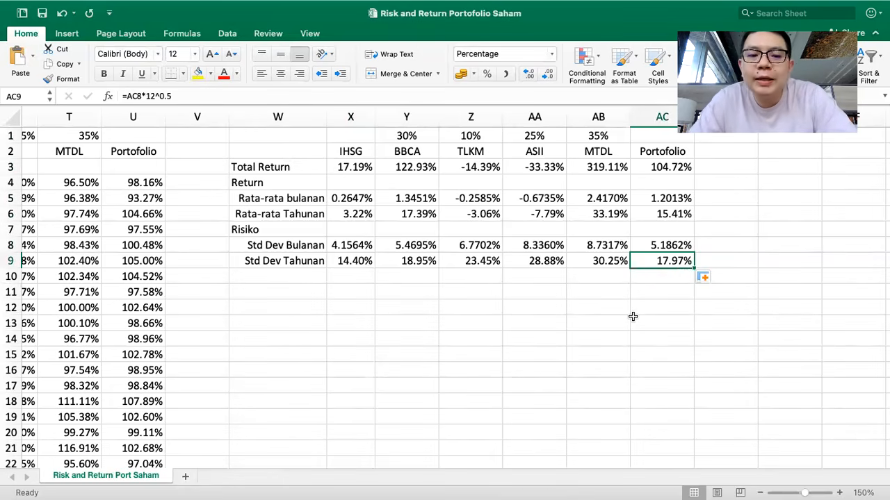
- Add the row label "Beta" in W10 below the standard deviation labels
{"action": "left_click", "coordinate": [293, 273]}
{"action": "type", "text": "beta"}
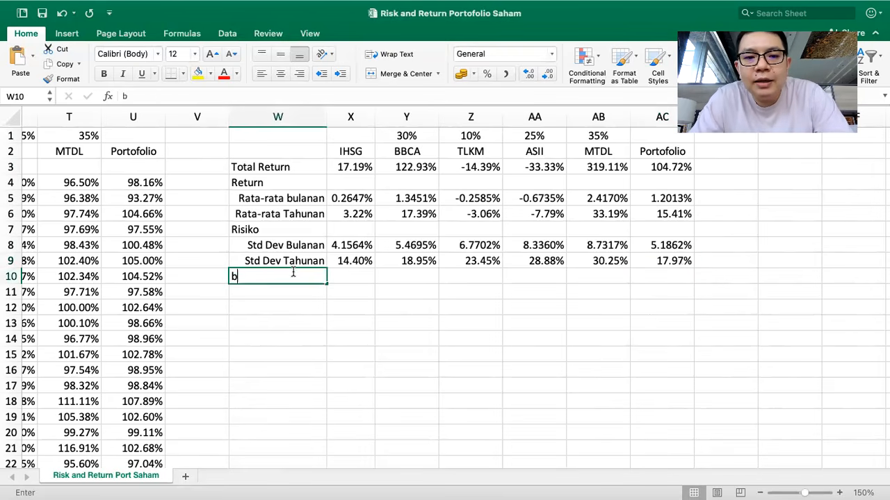
{"action": "key", "text": "BackSpace"}
{"action": "type", "text": "B"}
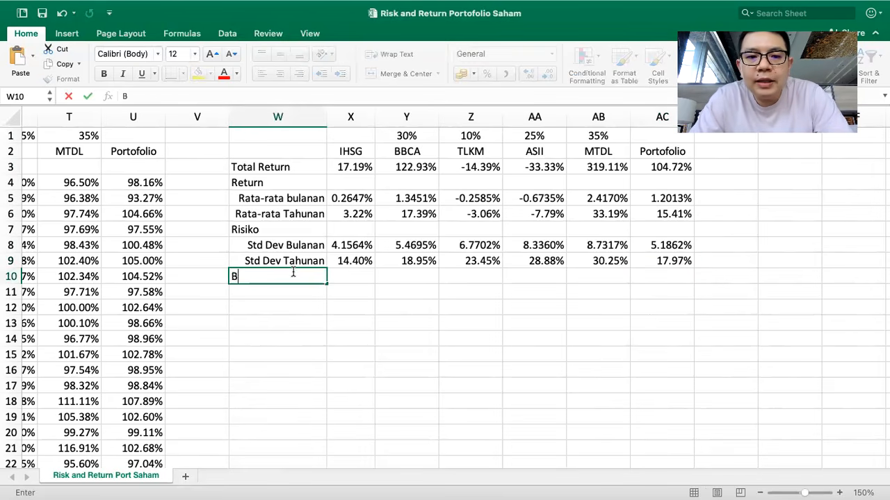
{"action": "key", "text": "Return"}
{"action": "left_click", "coordinate": [284, 276]}
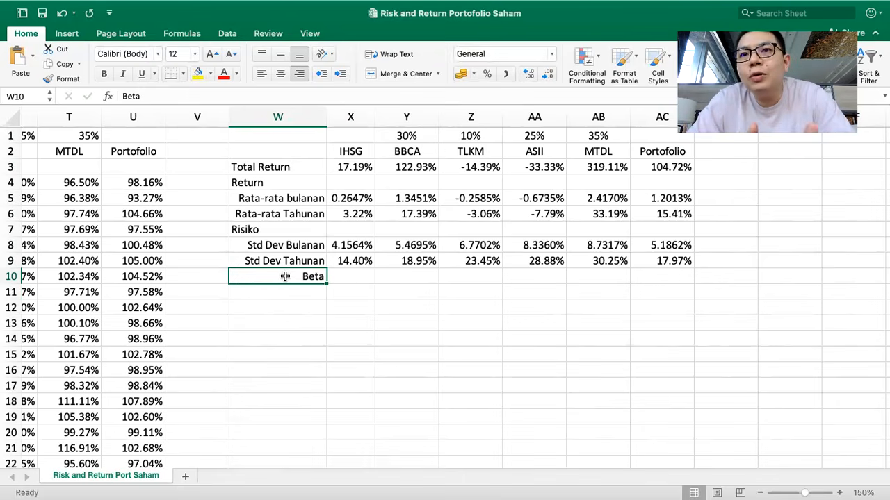
- Enter the beta formula =SLOPE(J4:J63,$I$4:$I$63) in X10, relating BBCA's monthly returns to IHSG's with the IHSG range locked
{"action": "left_click", "coordinate": [349, 272]}
{"action": "type", "text": "=slop"}
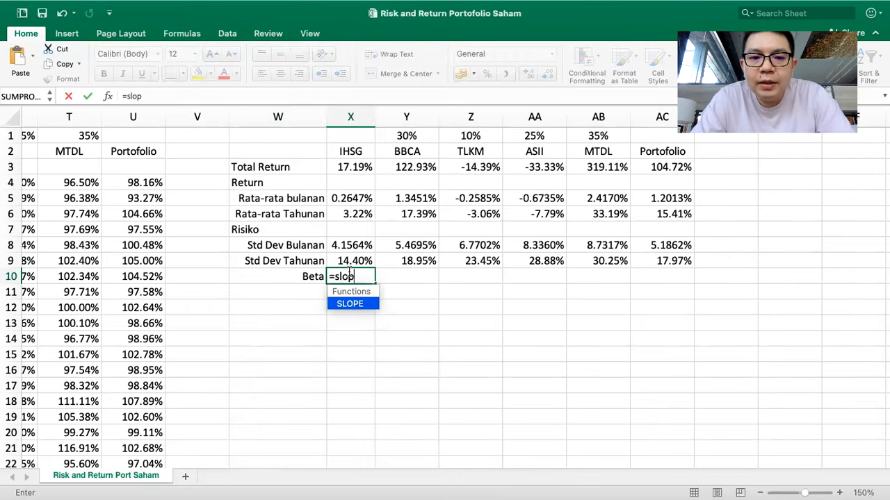
{"action": "type", "text": "e("}
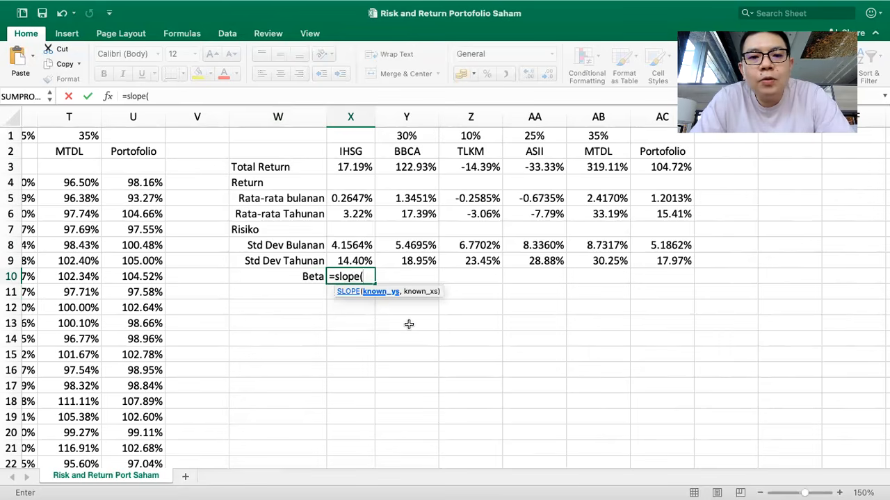
{"action": "scroll", "coordinate": [409, 325], "scroll_direction": "left", "scroll_amount": 5}
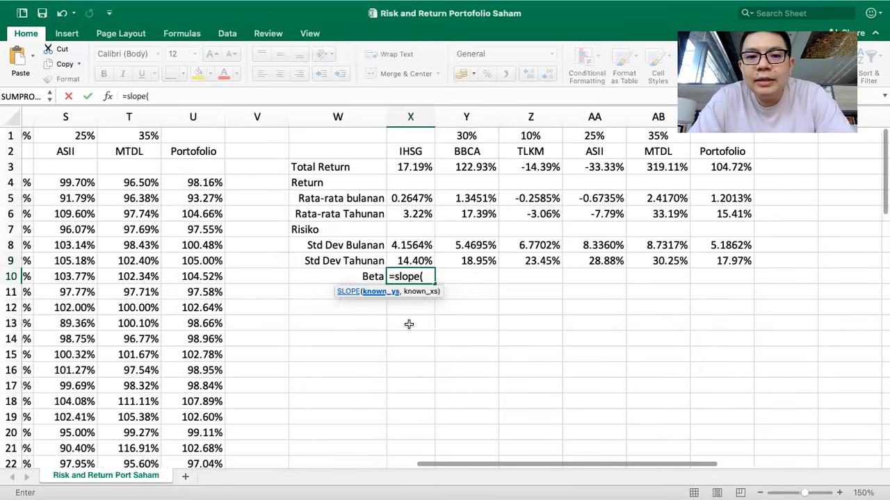
{"action": "scroll", "coordinate": [409, 325], "scroll_direction": "left", "scroll_amount": 10}
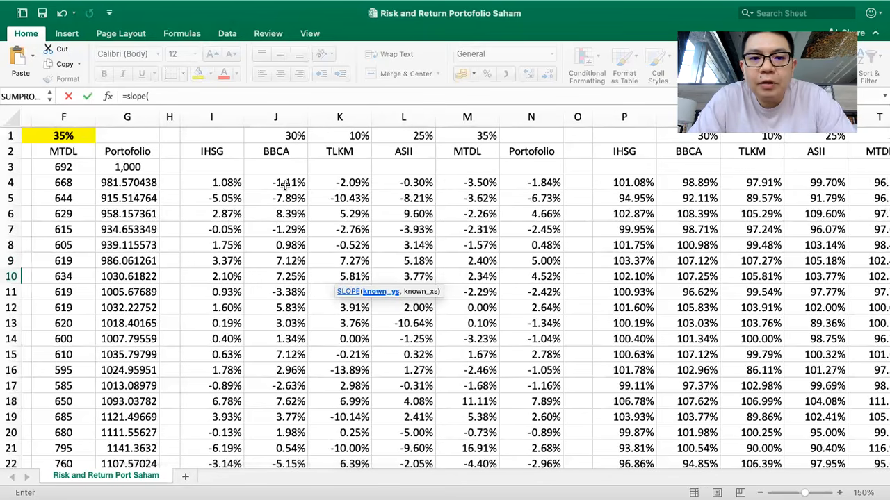
{"action": "left_click_drag", "start_coordinate": [283, 183], "coordinate": [275, 426]}
{"action": "type", "text": ","}
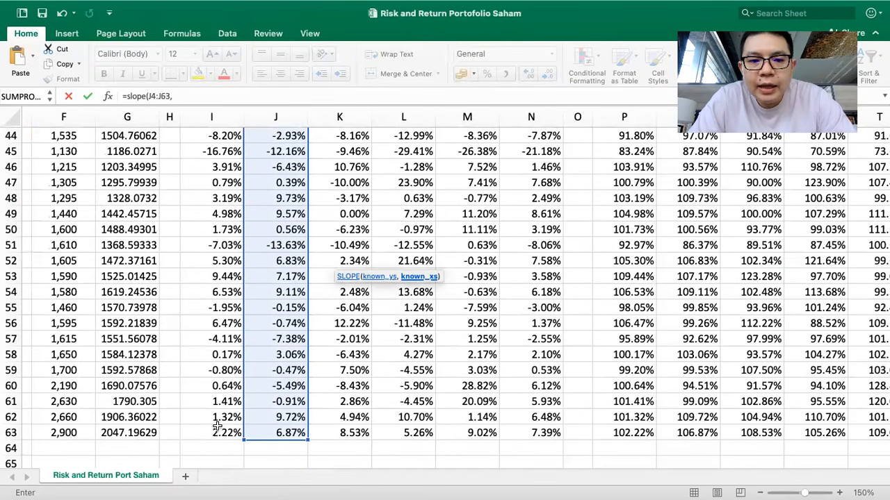
{"action": "left_click_drag", "start_coordinate": [217, 432], "coordinate": [225, 180]}
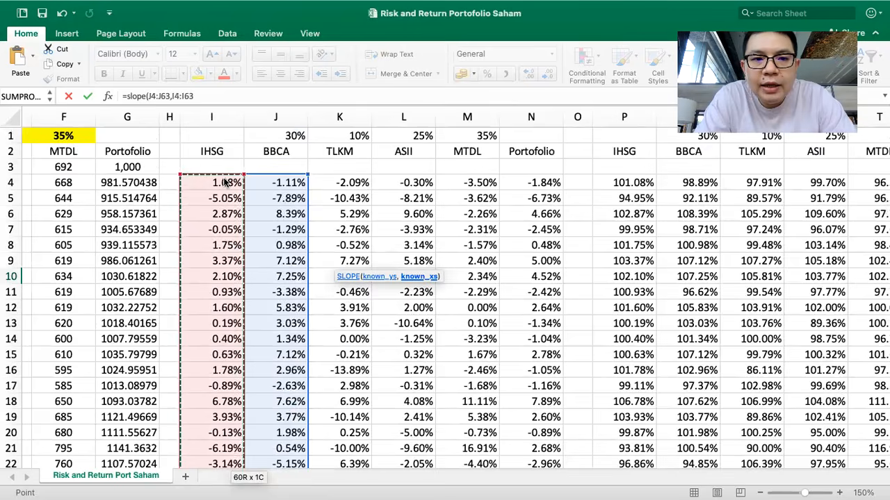
{"action": "key", "text": "F4"}
{"action": "type", "text": ")"}
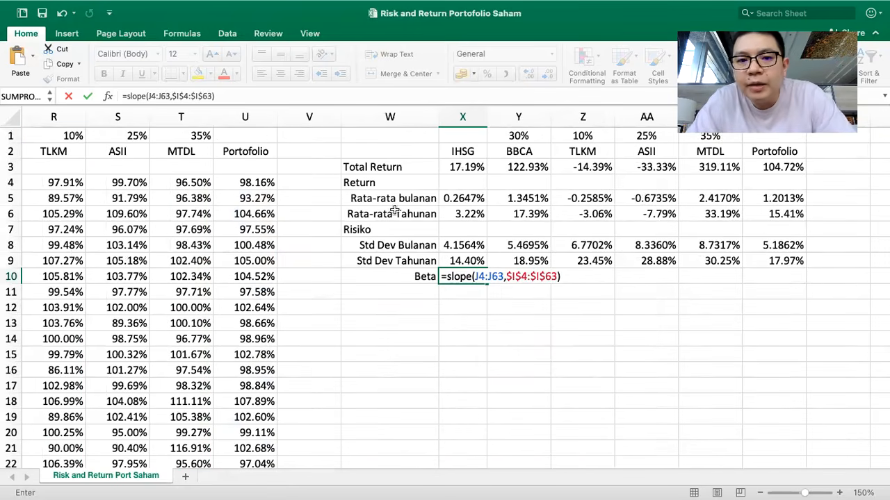
{"action": "key", "text": "Return"}
- Move the beta formula from X10 to Y10 in the BBCA column and check the return ranges it references
{"action": "left_click", "coordinate": [466, 275]}
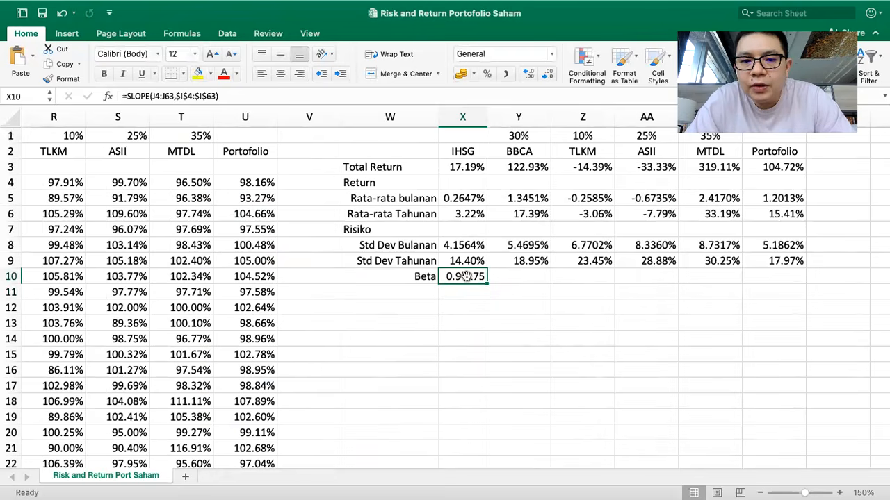
{"action": "left_click_drag", "start_coordinate": [464, 284], "coordinate": [515, 281]}
{"action": "double_click", "coordinate": [514, 276]}
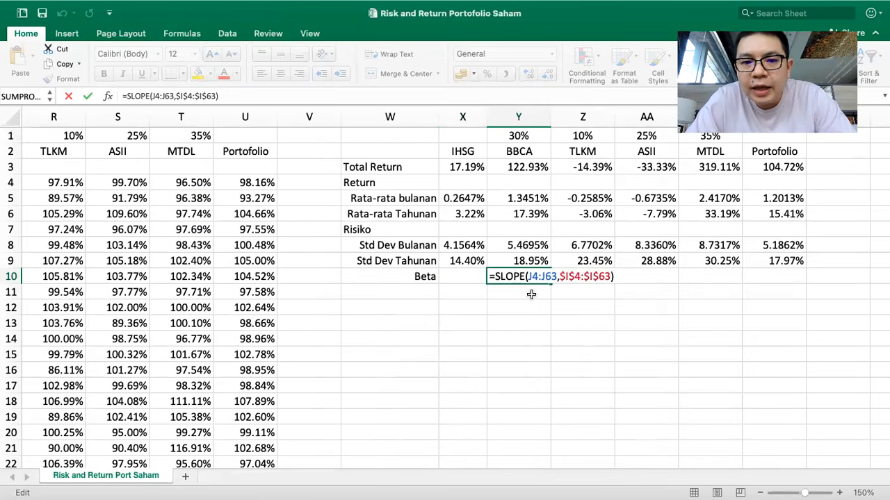
{"action": "scroll", "coordinate": [531, 295], "scroll_direction": "left", "scroll_amount": 10}
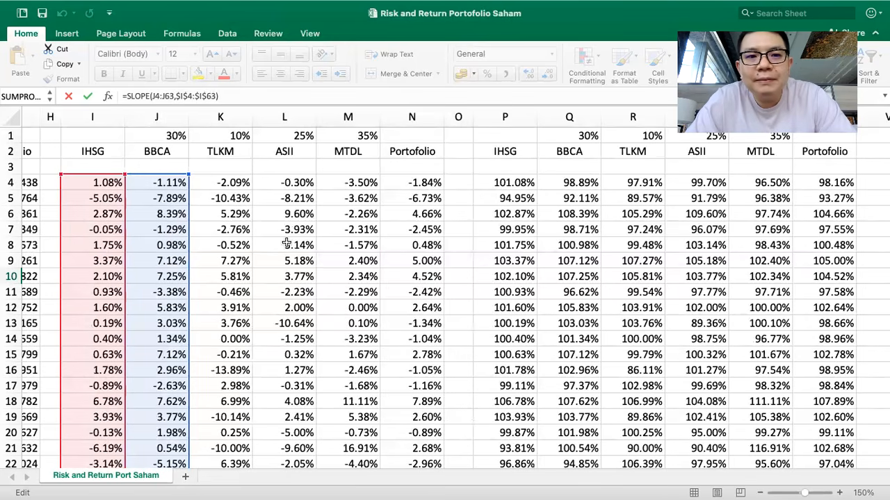
{"action": "scroll", "coordinate": [287, 242], "scroll_direction": "right", "scroll_amount": 6}
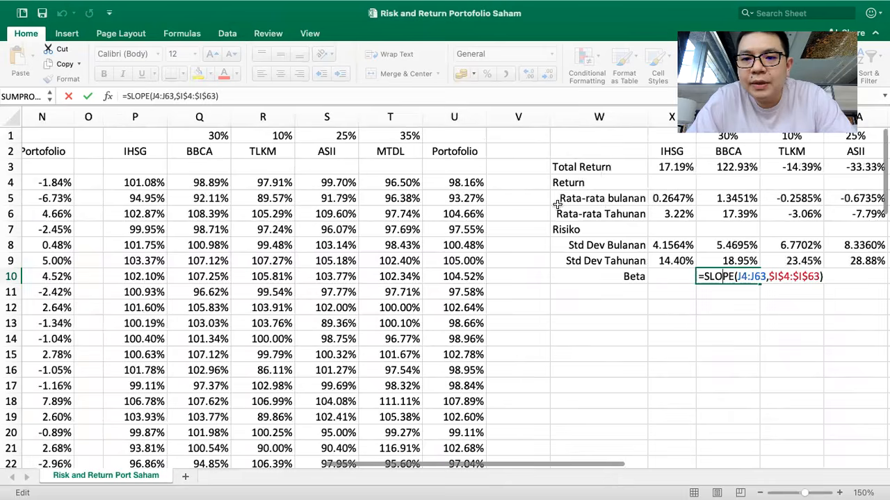
{"action": "key", "text": "Return"}
- Format the beta in Y10 with four decimal places and fill its formula across to AC10
{"action": "scroll", "coordinate": [695, 250], "scroll_direction": "right", "scroll_amount": 2}
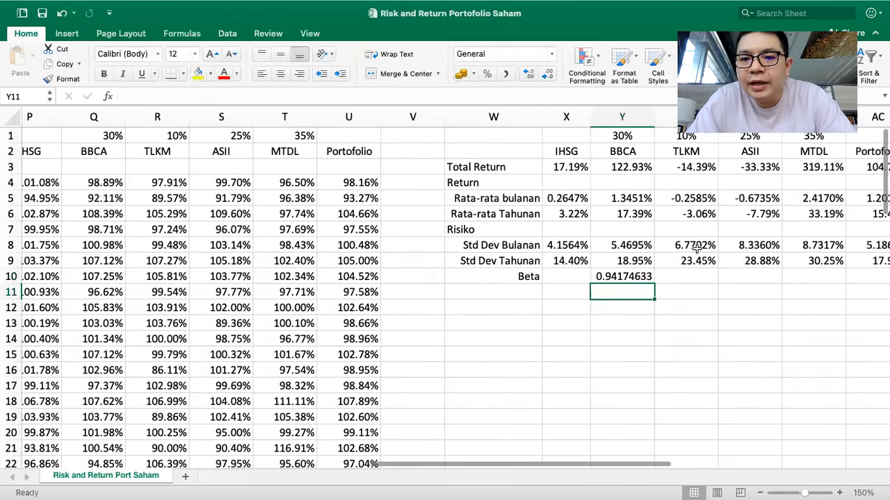
{"action": "left_click", "coordinate": [634, 276]}
{"action": "left_click", "coordinate": [547, 75]}
{"action": "left_click", "coordinate": [547, 75]}
{"action": "left_click", "coordinate": [547, 75]}
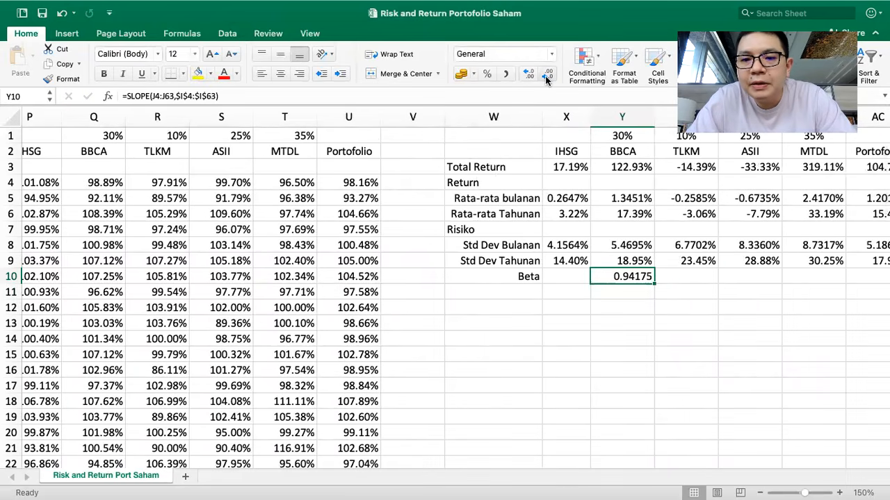
{"action": "left_click", "coordinate": [547, 75]}
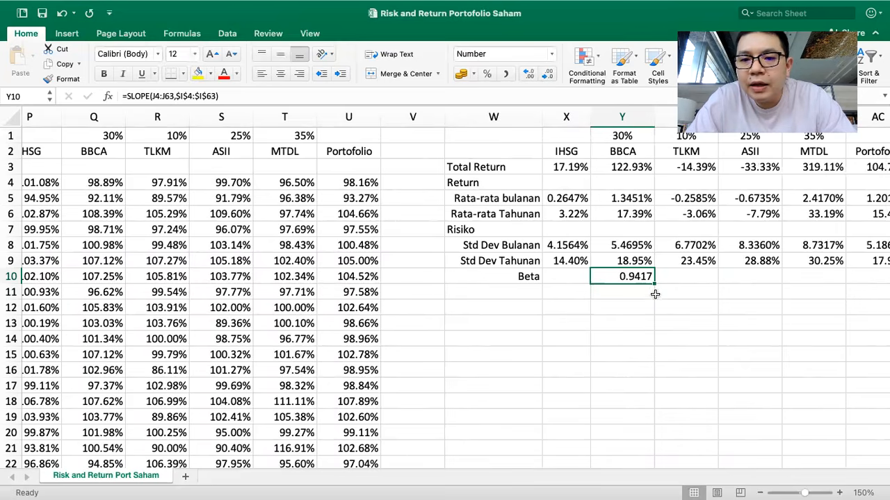
{"action": "left_click_drag", "start_coordinate": [654, 285], "coordinate": [527, 288]}
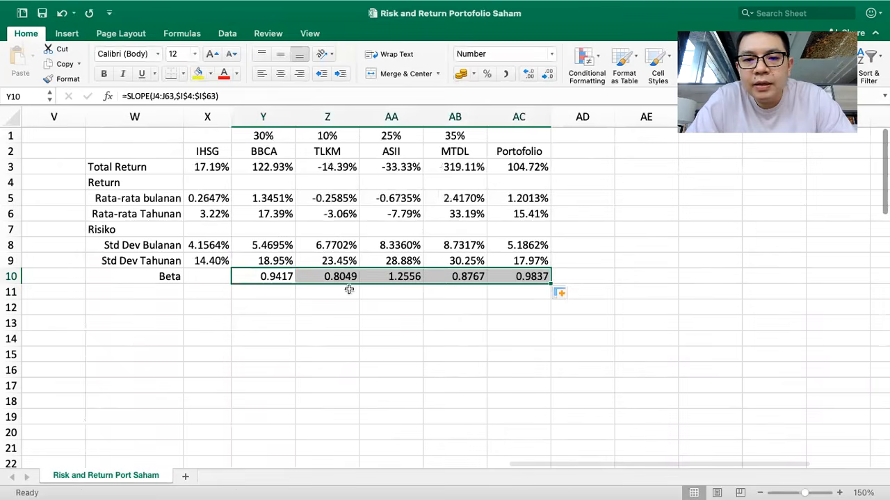
- Inspect TLKM's beta formula in Z10 and the return ranges it references, leaving the cell without edits
{"action": "double_click", "coordinate": [335, 276]}
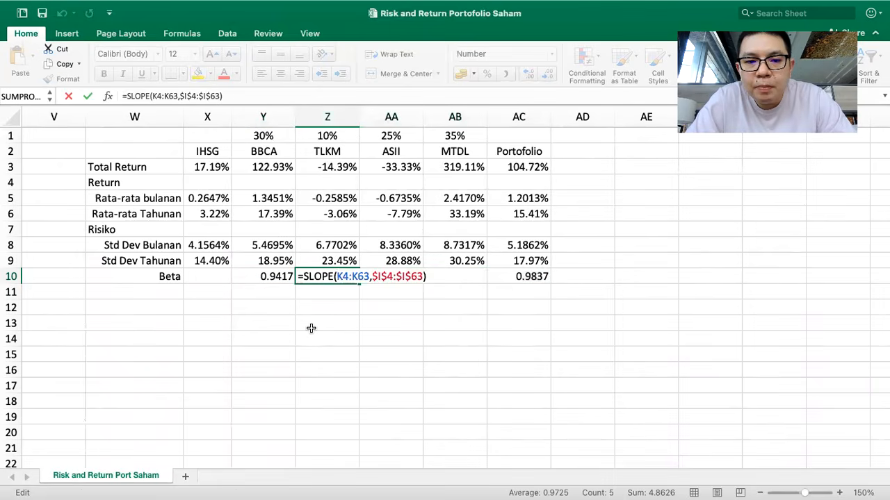
{"action": "scroll", "coordinate": [311, 328], "scroll_direction": "left", "scroll_amount": 3}
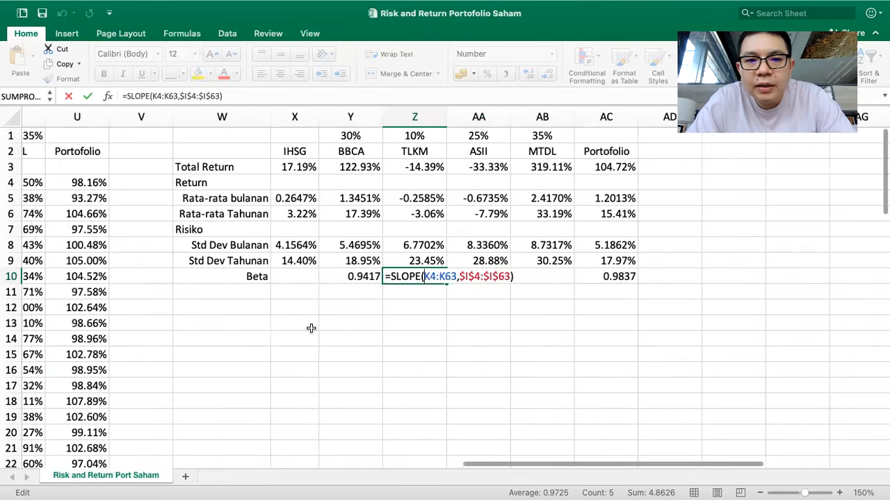
{"action": "left_click", "coordinate": [438, 276]}
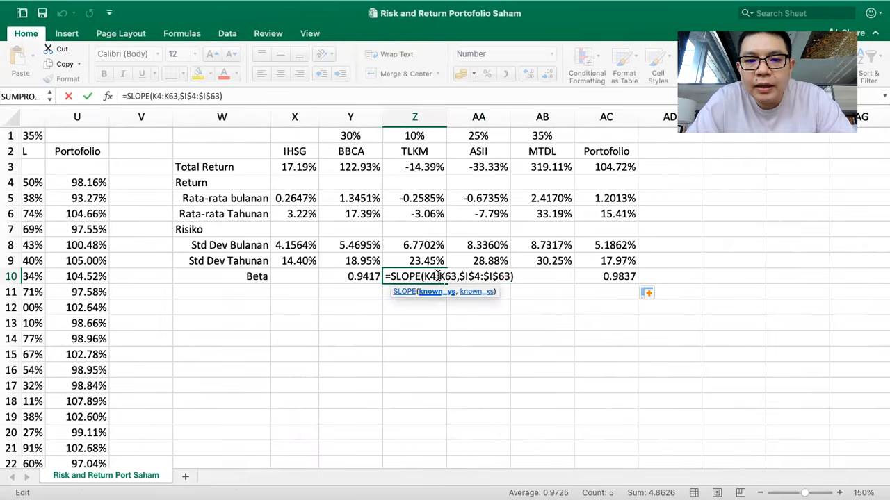
{"action": "scroll", "coordinate": [316, 325], "scroll_direction": "left", "scroll_amount": 10}
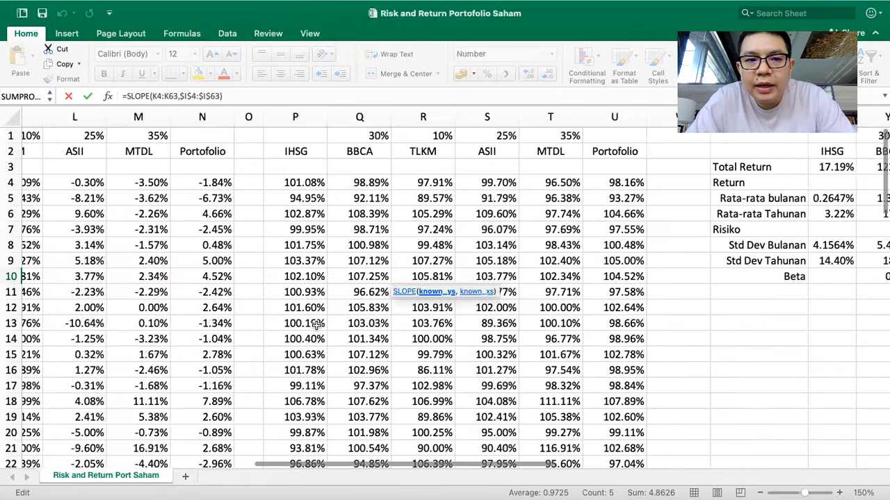
{"action": "scroll", "coordinate": [317, 325], "scroll_direction": "left", "scroll_amount": 8}
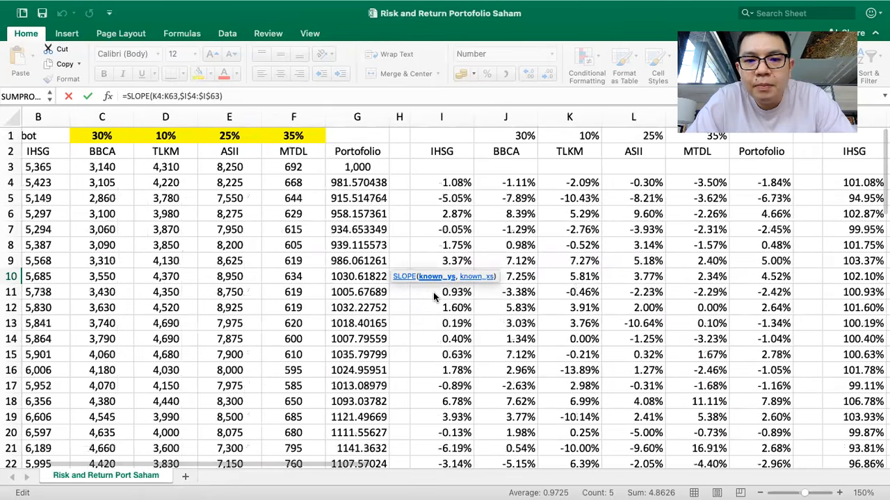
{"action": "scroll", "coordinate": [567, 296], "scroll_direction": "right", "scroll_amount": 3}
{"action": "key", "text": "Escape"}
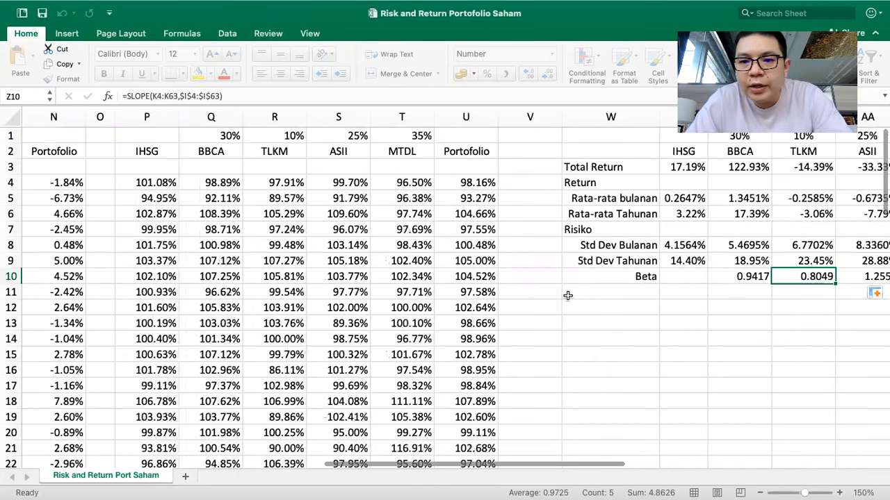
- Re-enter TLKM's beta in Z10 as =SLOPE(K4:K63,$I$4:$I$63), keeping the IHSG return range absolute
{"action": "type", "text": "=sl"}
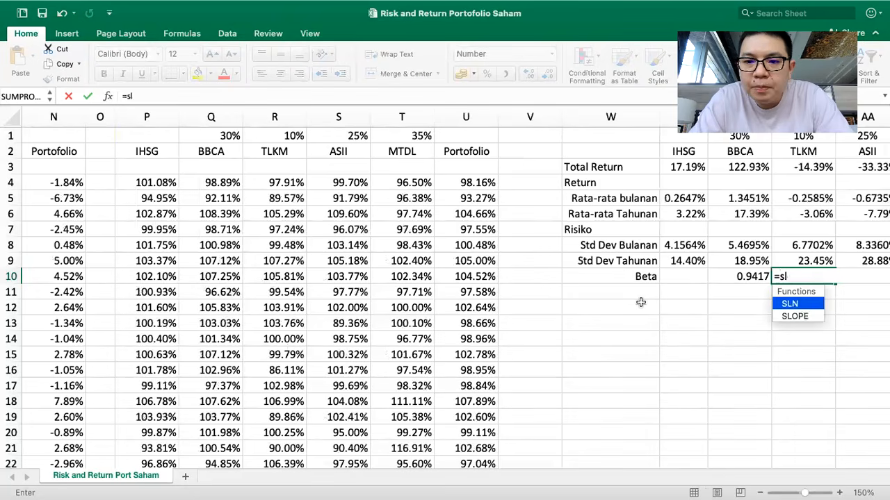
{"action": "type", "text": "ope("}
{"action": "scroll", "coordinate": [735, 324], "scroll_direction": "right", "scroll_amount": 2}
{"action": "scroll", "coordinate": [734, 324], "scroll_direction": "left", "scroll_amount": 7}
{"action": "scroll", "coordinate": [528, 318], "scroll_direction": "left", "scroll_amount": 3}
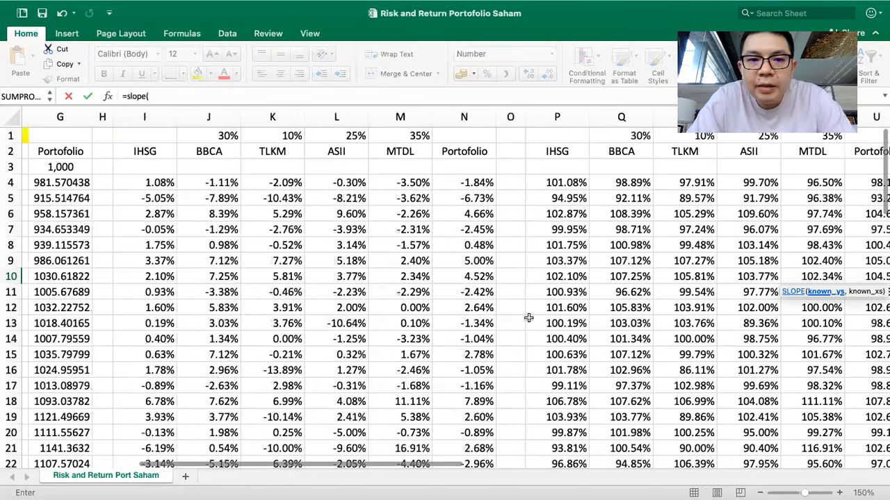
{"action": "left_click_drag", "start_coordinate": [278, 182], "coordinate": [271, 431]}
{"action": "type", "text": ","}
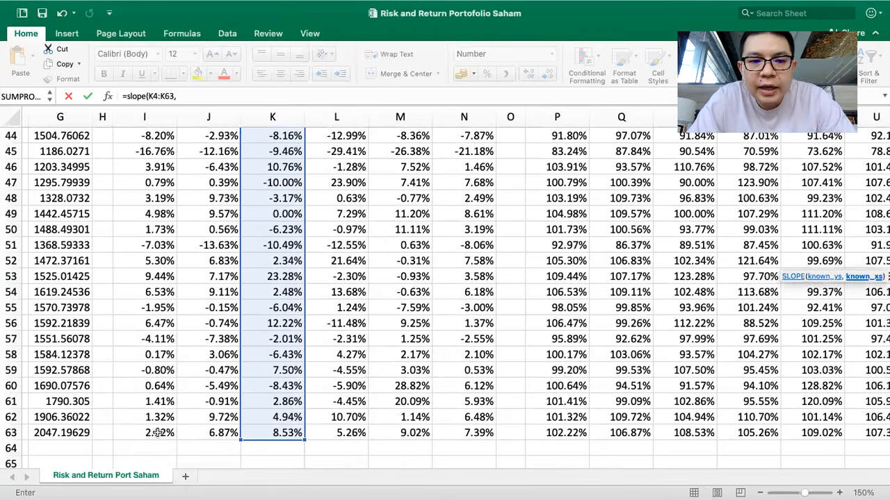
{"action": "left_click_drag", "start_coordinate": [154, 430], "coordinate": [145, 183]}
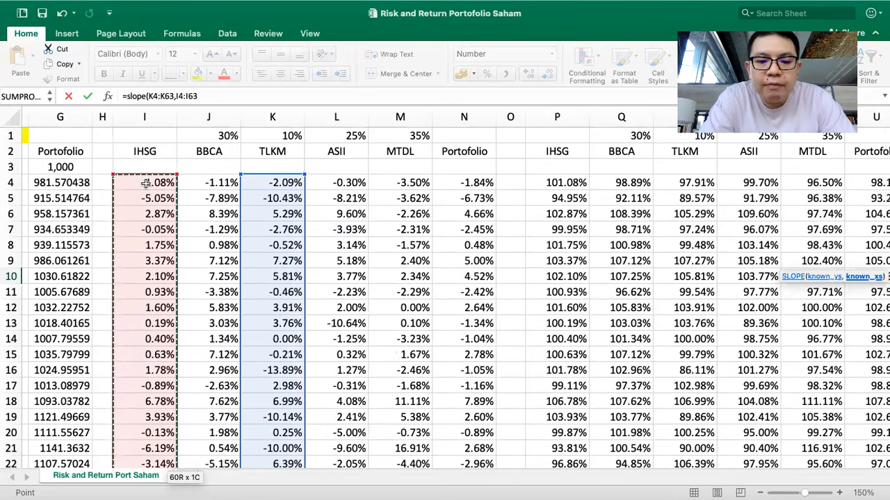
{"action": "key", "text": "F4"}
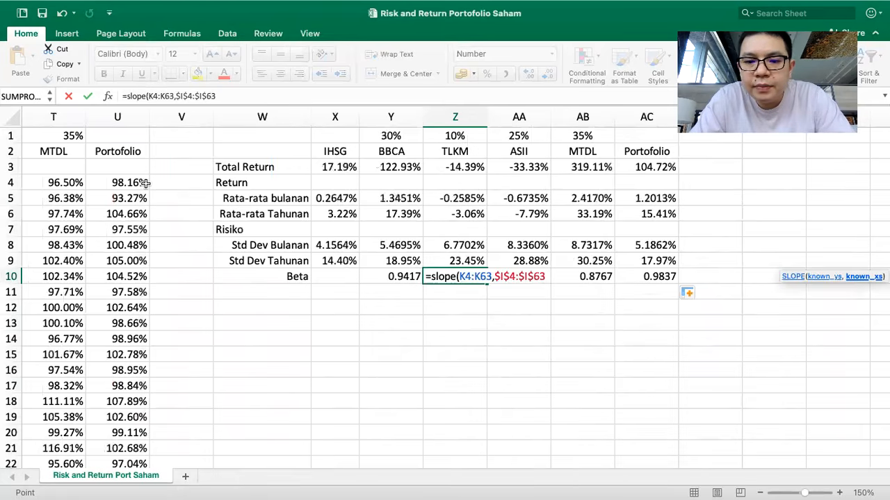
{"action": "key", "text": "Return"}
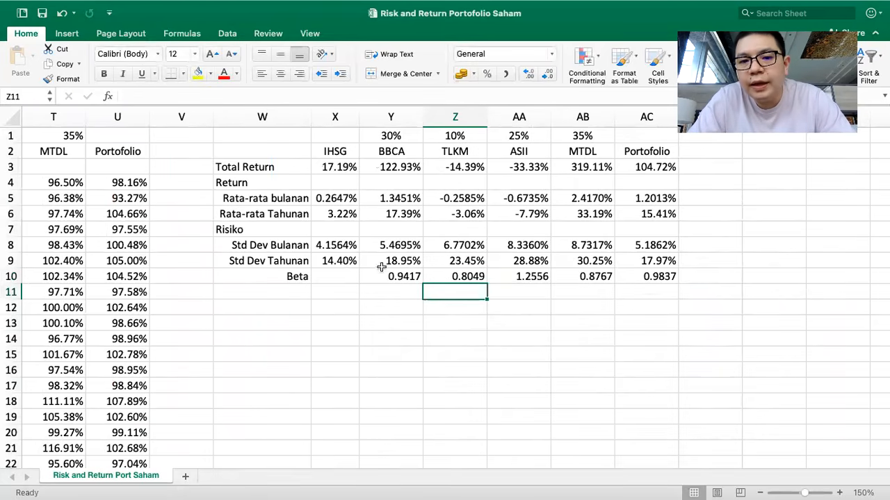
- Fill TLKM's beta formula from Z10 across to AC10 for ASII, MTDL and the portfolio
{"action": "left_click", "coordinate": [453, 276]}
{"action": "left_click_drag", "start_coordinate": [488, 283], "coordinate": [654, 281]}
{"action": "left_click", "coordinate": [607, 312]}
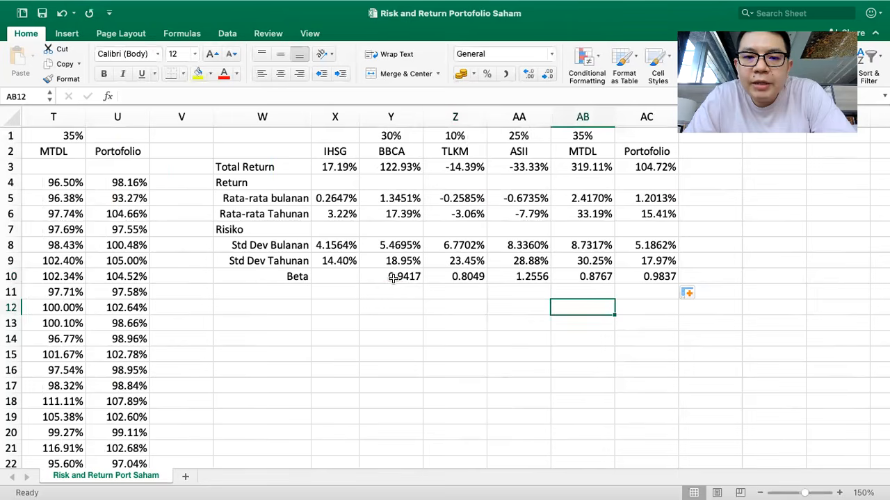
- Review the betas of the four stocks and the portfolio, along with the annual average return and annual standard deviation rows
{"action": "left_click", "coordinate": [398, 278]}
{"action": "left_click", "coordinate": [468, 275]}
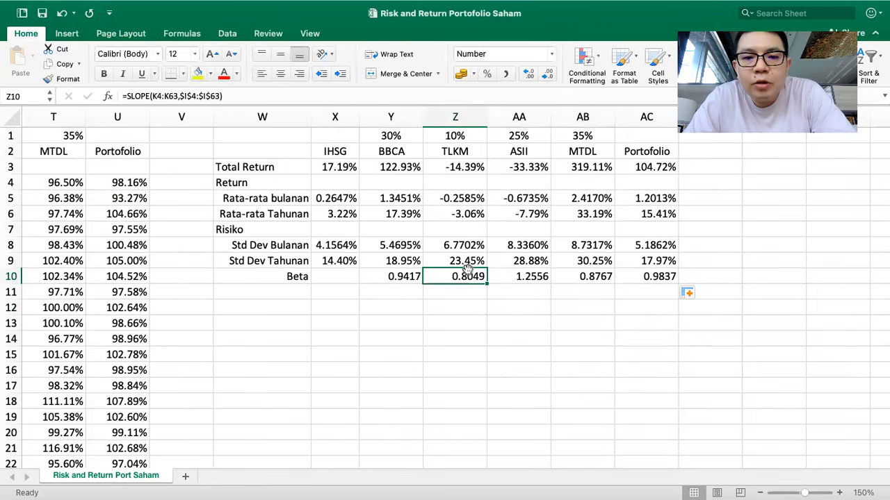
{"action": "left_click", "coordinate": [518, 278]}
{"action": "left_click", "coordinate": [595, 274]}
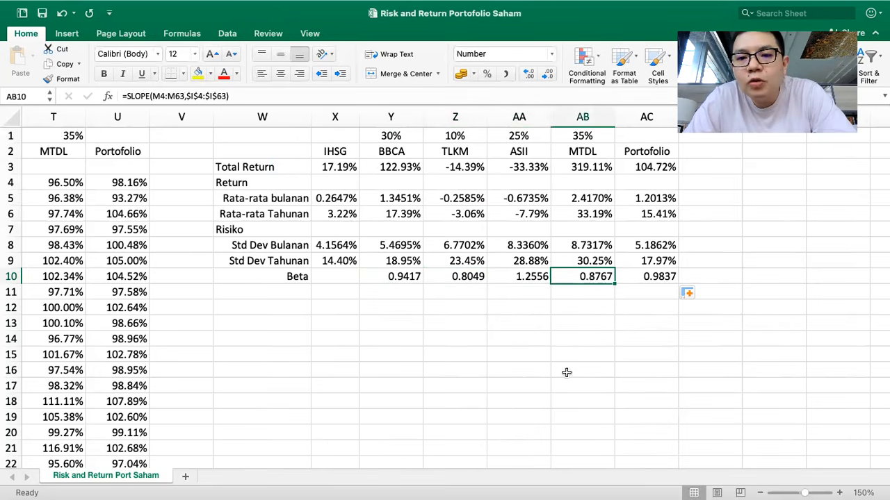
{"action": "left_click", "coordinate": [650, 276]}
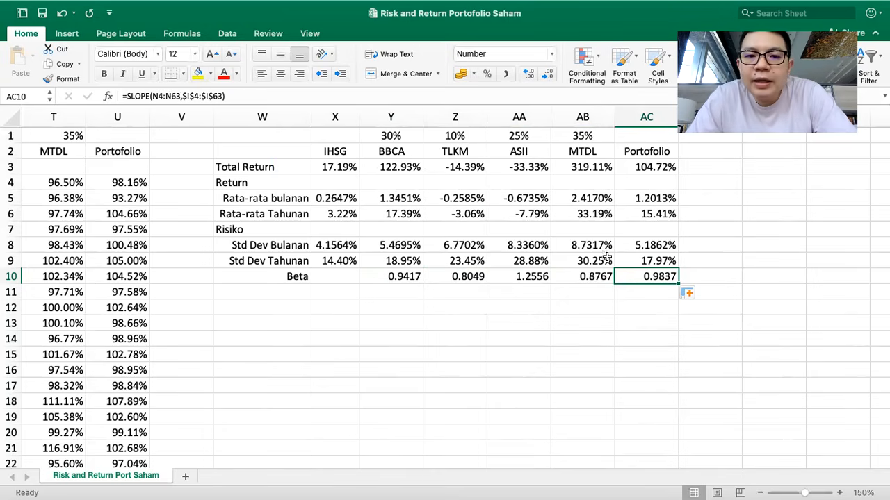
{"action": "left_click", "coordinate": [278, 214]}
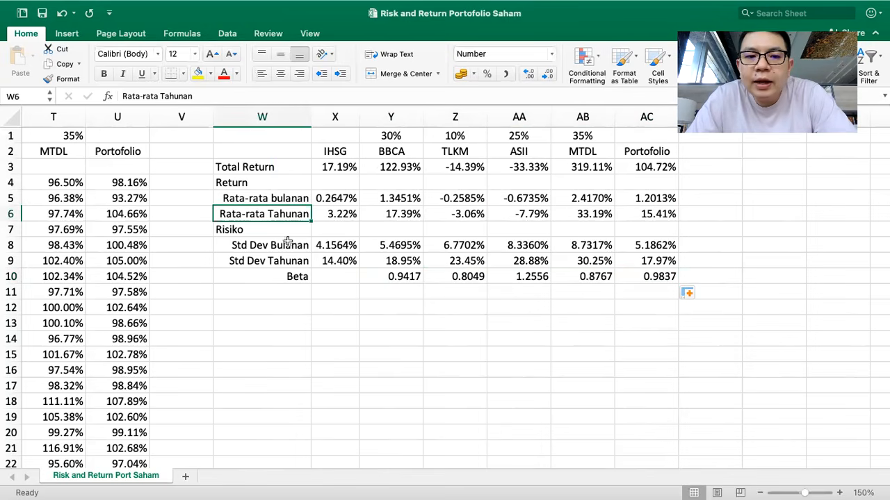
{"action": "left_click", "coordinate": [277, 260]}
{"action": "left_click", "coordinate": [276, 279]}
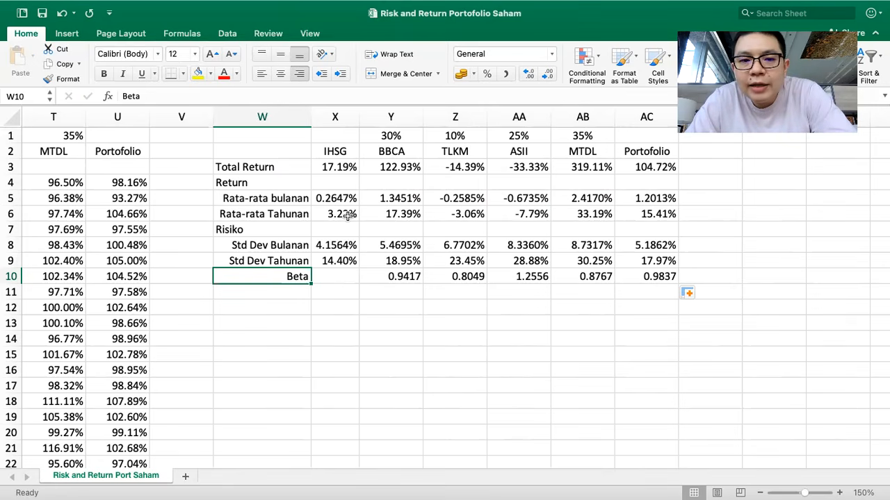
{"action": "left_click", "coordinate": [655, 211]}
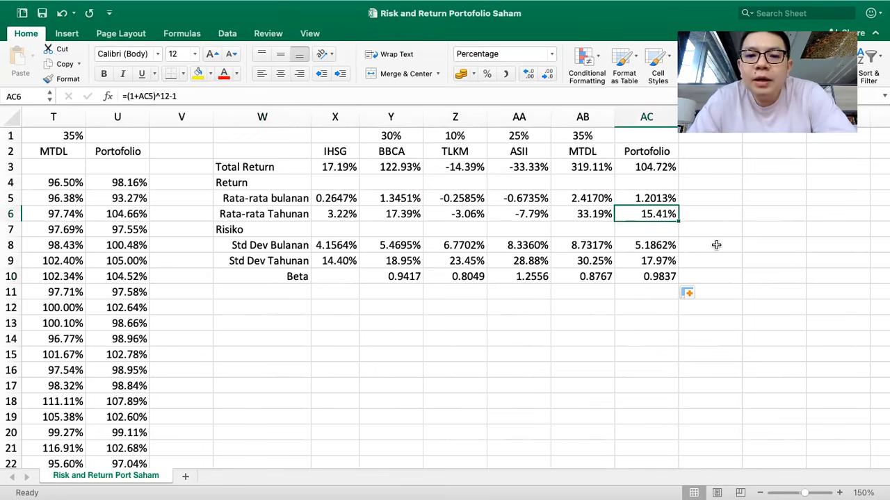
{"action": "left_click", "coordinate": [335, 254]}
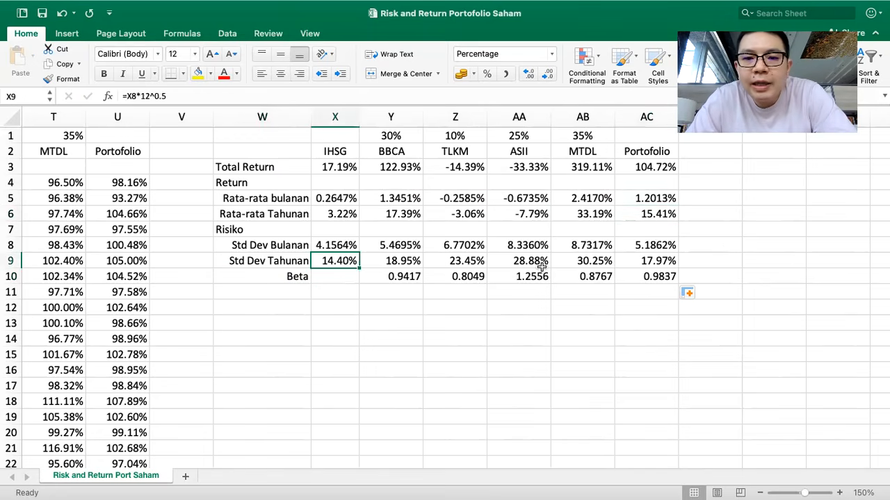
- Set the highlighted portfolio weights in row 1 to 15% for BBCA, 50% for TLKM and 25% for ASII
{"action": "left_click", "coordinate": [669, 262]}
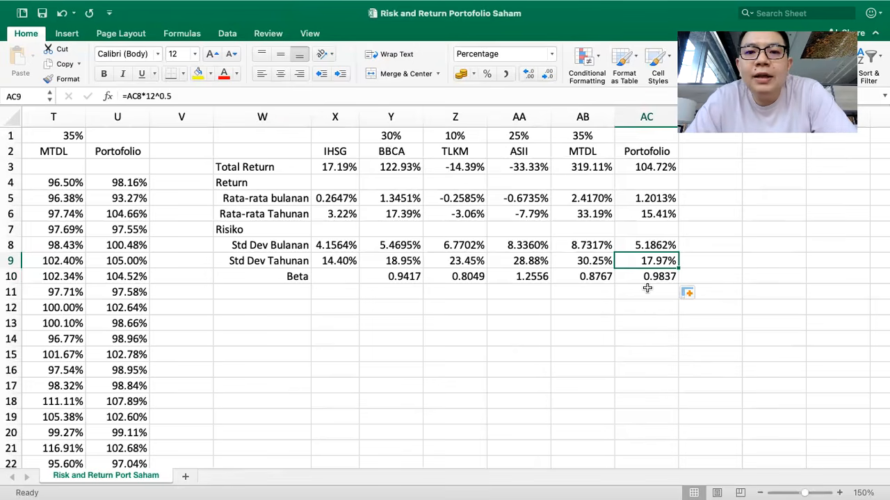
{"action": "scroll", "coordinate": [647, 288], "scroll_direction": "left", "scroll_amount": 10}
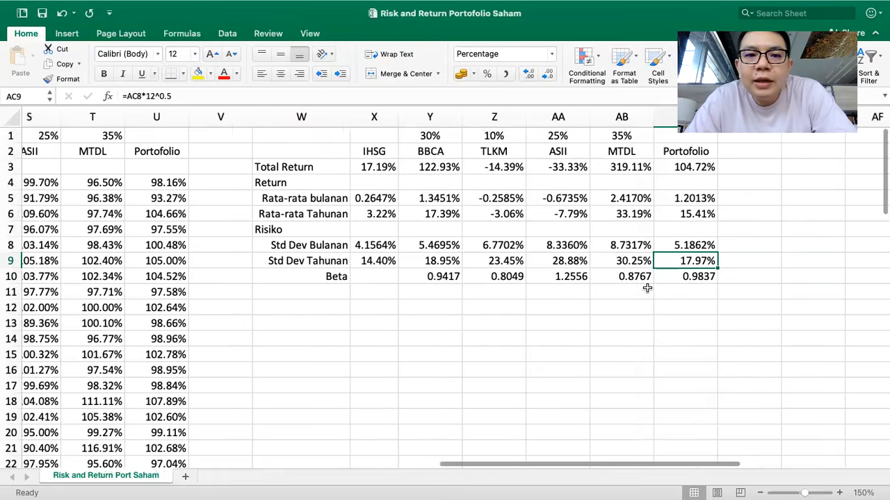
{"action": "scroll", "coordinate": [359, 258], "scroll_direction": "left", "scroll_amount": 5}
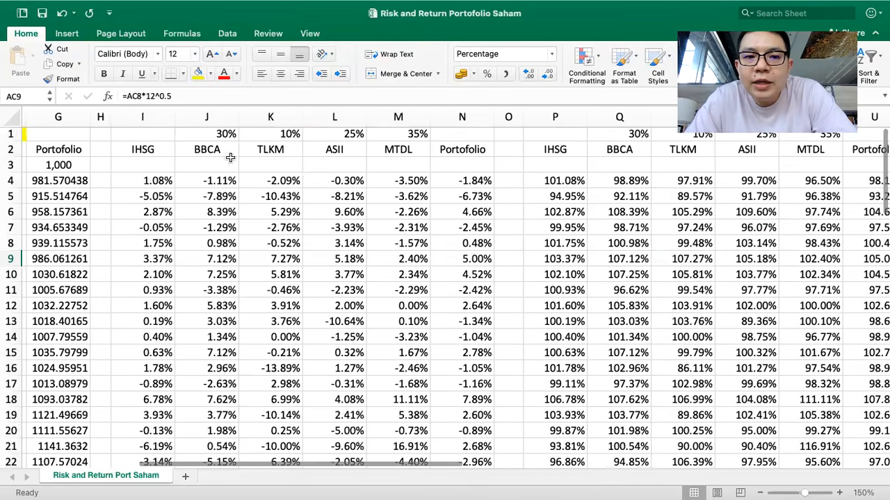
{"action": "scroll", "coordinate": [242, 154], "scroll_direction": "left", "scroll_amount": 5}
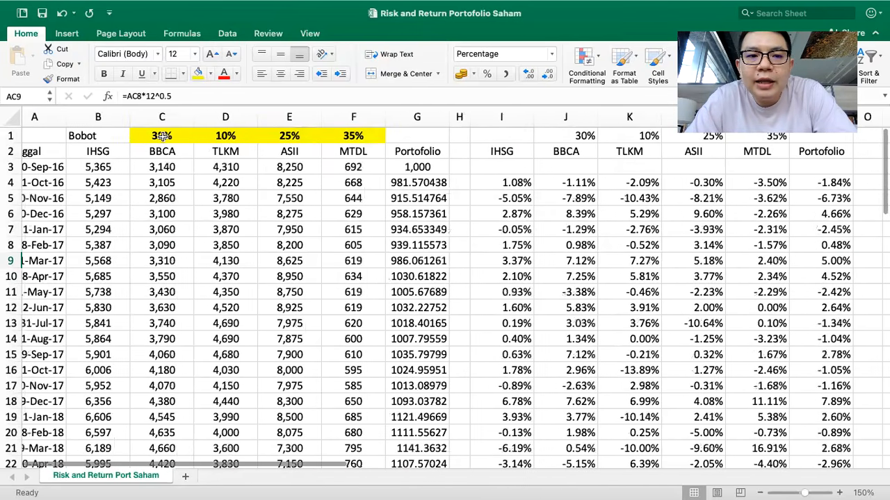
{"action": "left_click", "coordinate": [181, 137]}
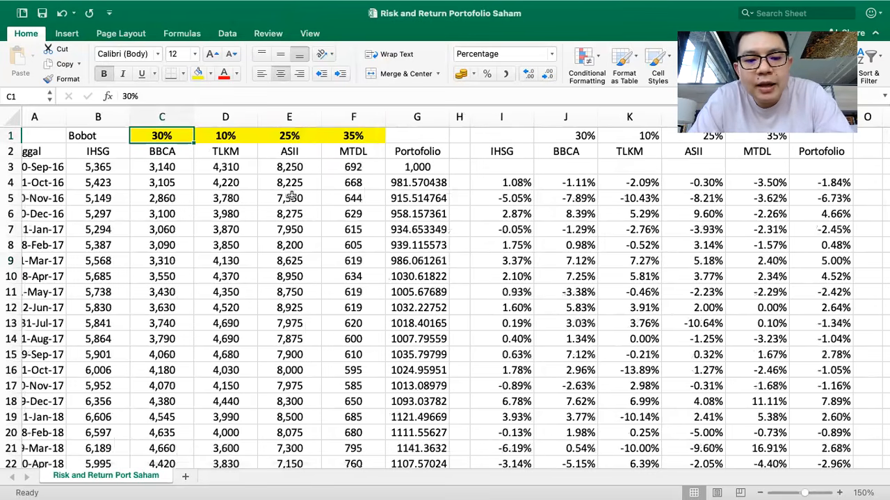
{"action": "type", "text": "15"}
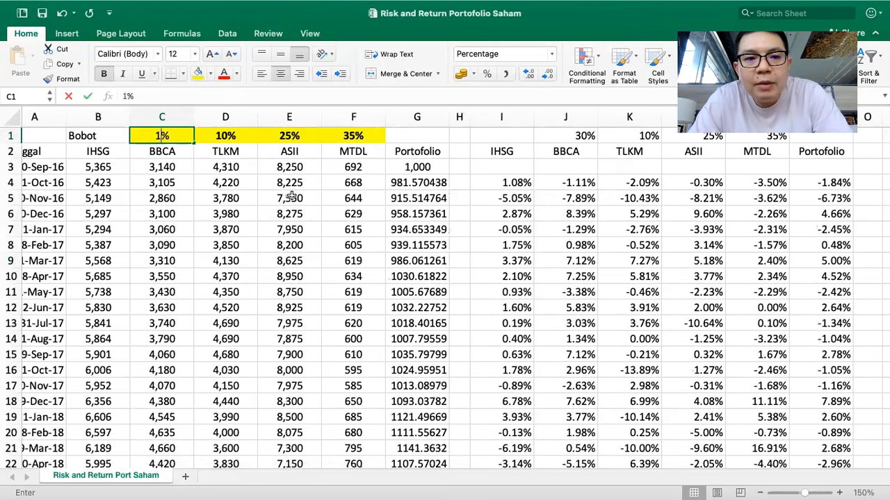
{"action": "key", "text": "Tab"}
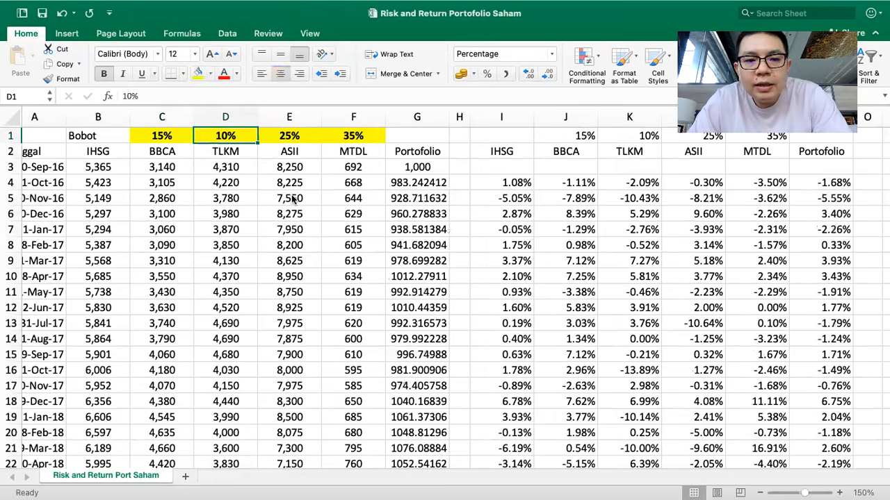
{"action": "type", "text": "50"}
{"action": "key", "text": "Tab"}
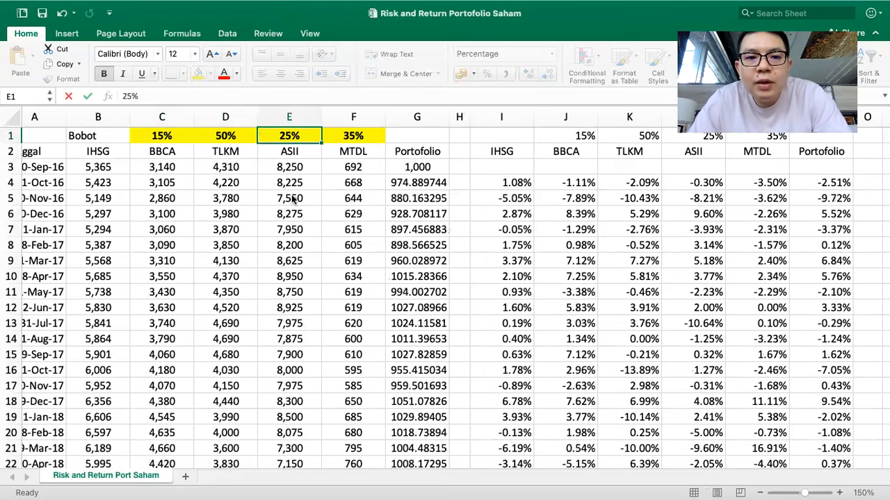
{"action": "key", "text": "Tab"}
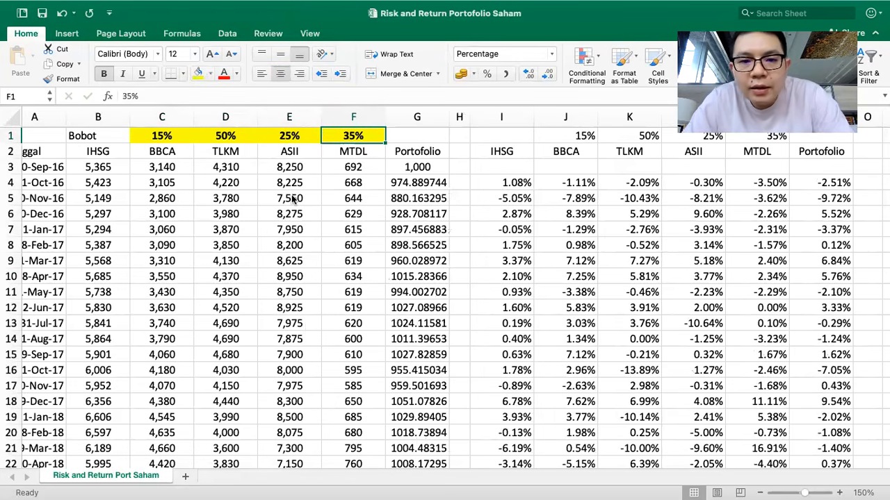
- Check the sum of the BBCA, TLKM and ASII weights, and set MTDL's weight in F1 to 10%
{"action": "left_click", "coordinate": [158, 135]}
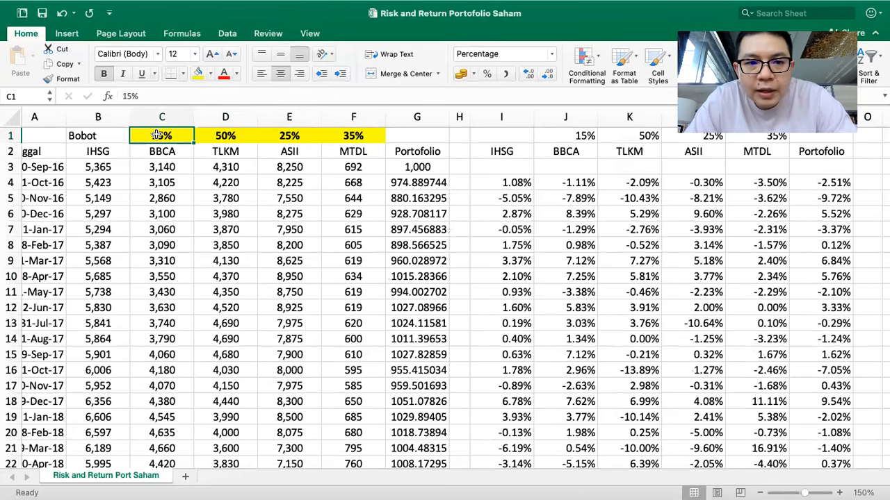
{"action": "left_click_drag", "start_coordinate": [158, 135], "coordinate": [304, 134]}
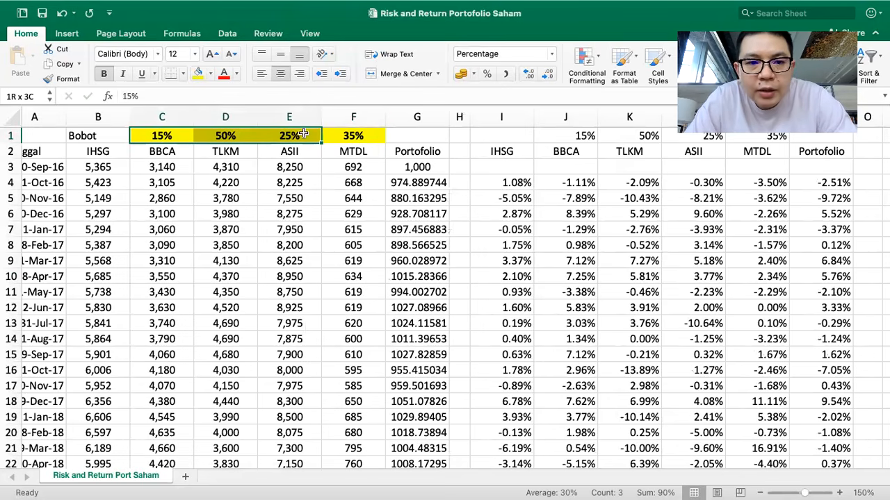
{"action": "left_click", "coordinate": [346, 134]}
{"action": "type", "text": "10"}
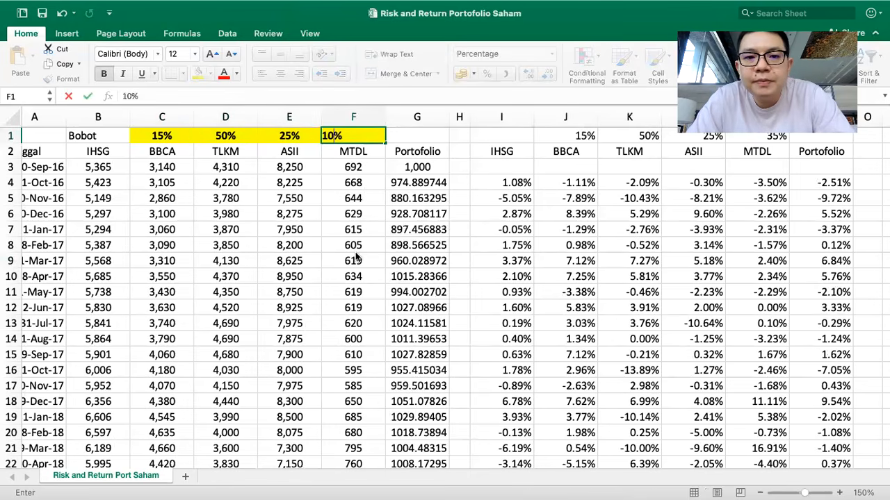
{"action": "left_click", "coordinate": [353, 260]}
- Review the reweighted portfolio's total return, annual average return, annual standard deviation and beta, comparing its total return with ASII's and MTDL's
{"action": "scroll", "coordinate": [420, 182], "scroll_direction": "right", "scroll_amount": 4}
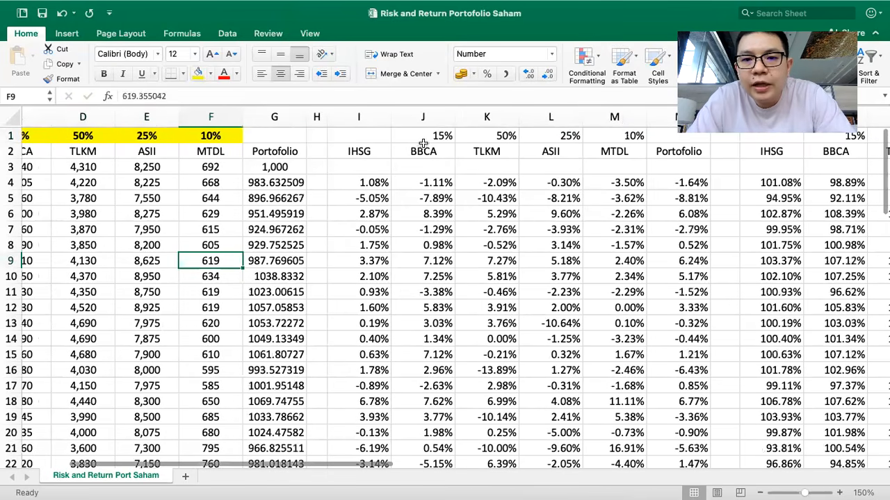
{"action": "scroll", "coordinate": [631, 178], "scroll_direction": "right", "scroll_amount": 15}
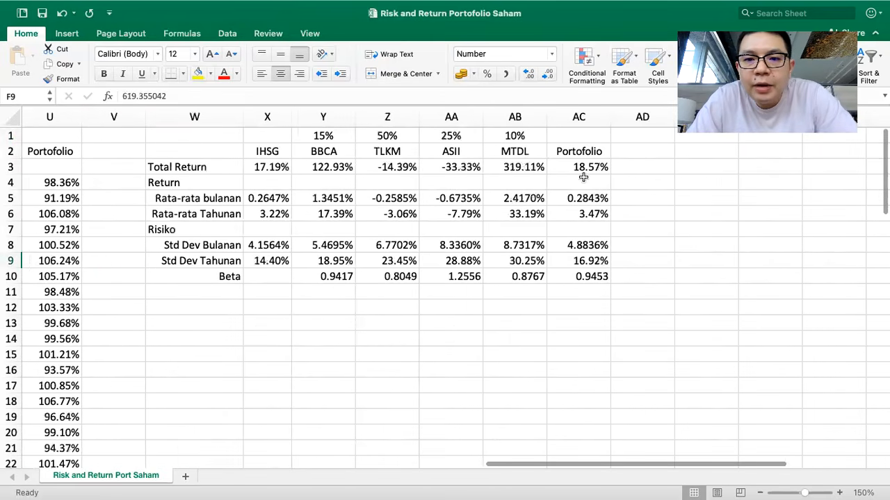
{"action": "left_click", "coordinate": [603, 215]}
{"action": "left_click", "coordinate": [619, 263]}
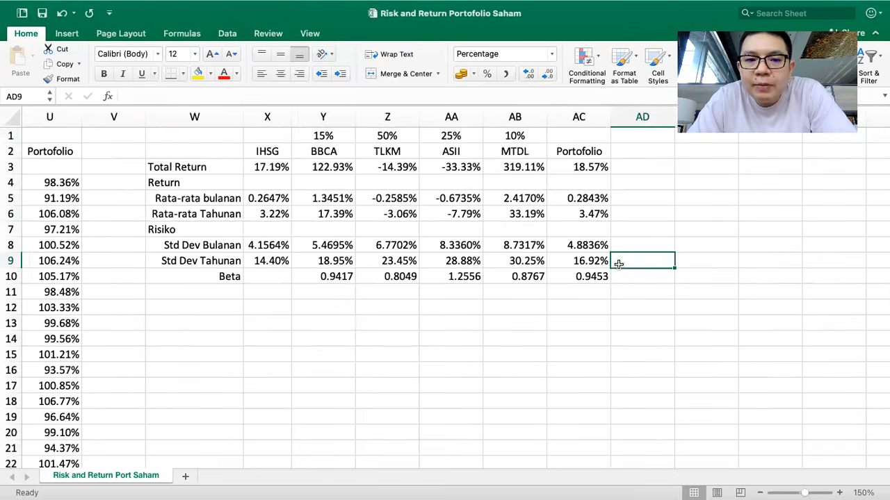
{"action": "left_click", "coordinate": [585, 277]}
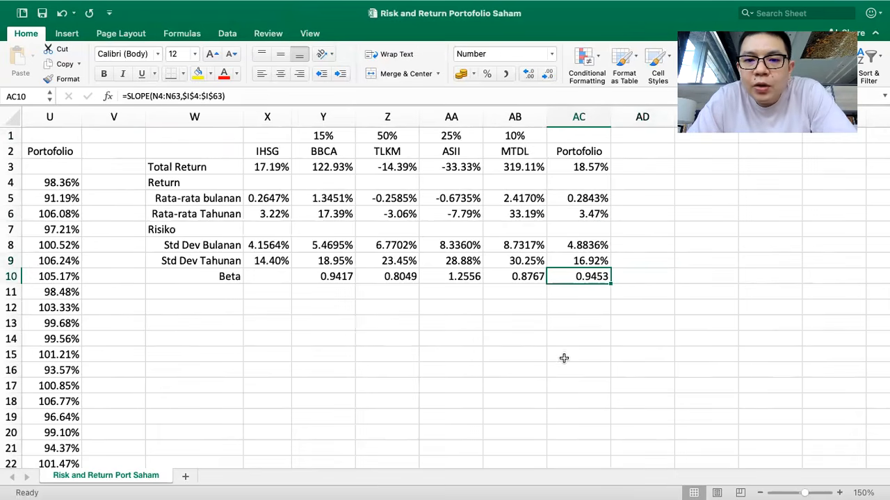
{"action": "left_click", "coordinate": [578, 261]}
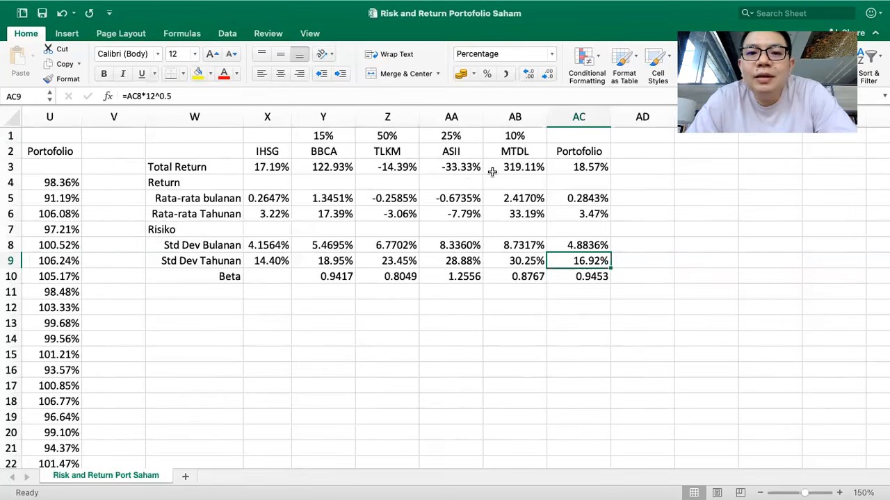
{"action": "left_click", "coordinate": [457, 169]}
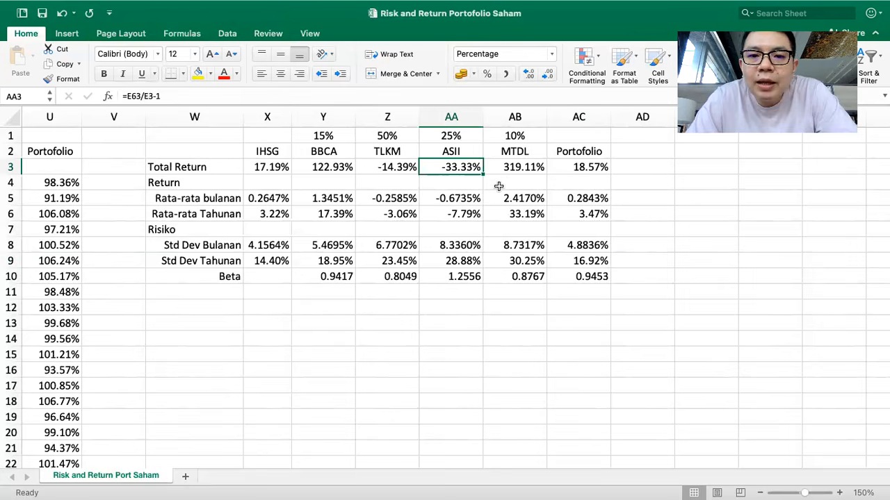
{"action": "left_click", "coordinate": [524, 168]}
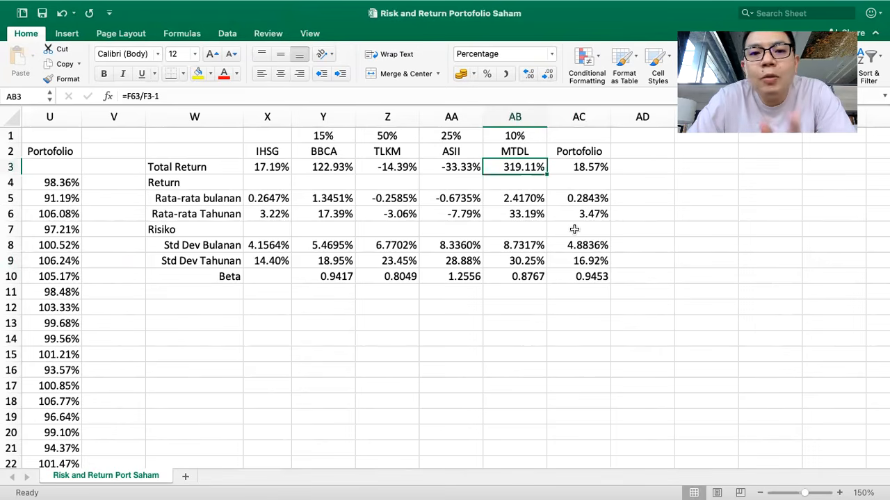
{"action": "left_click", "coordinate": [571, 167]}
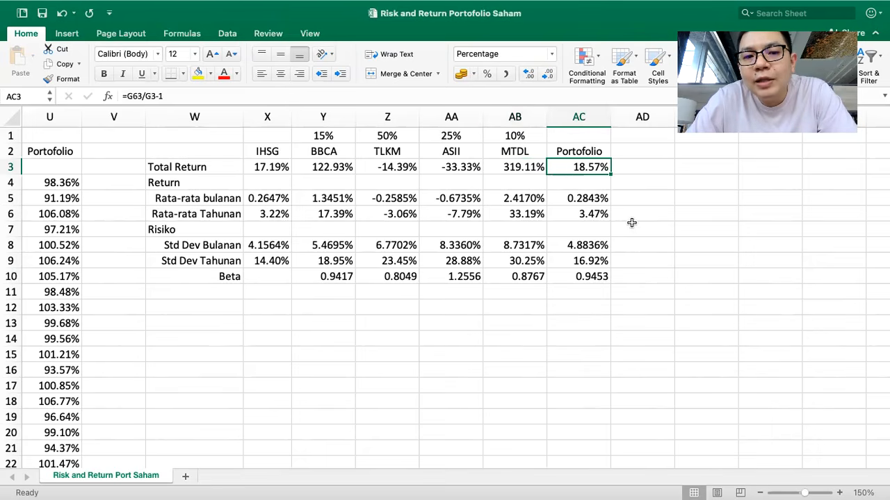
{"action": "left_click", "coordinate": [600, 214]}
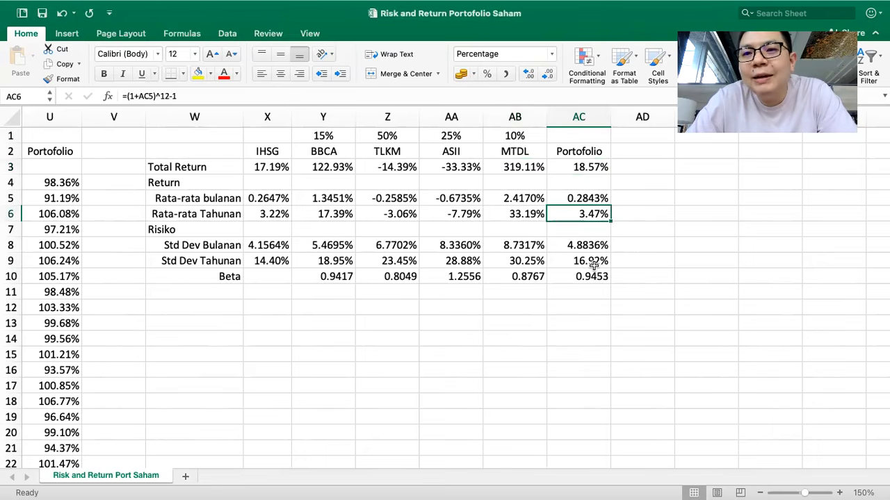